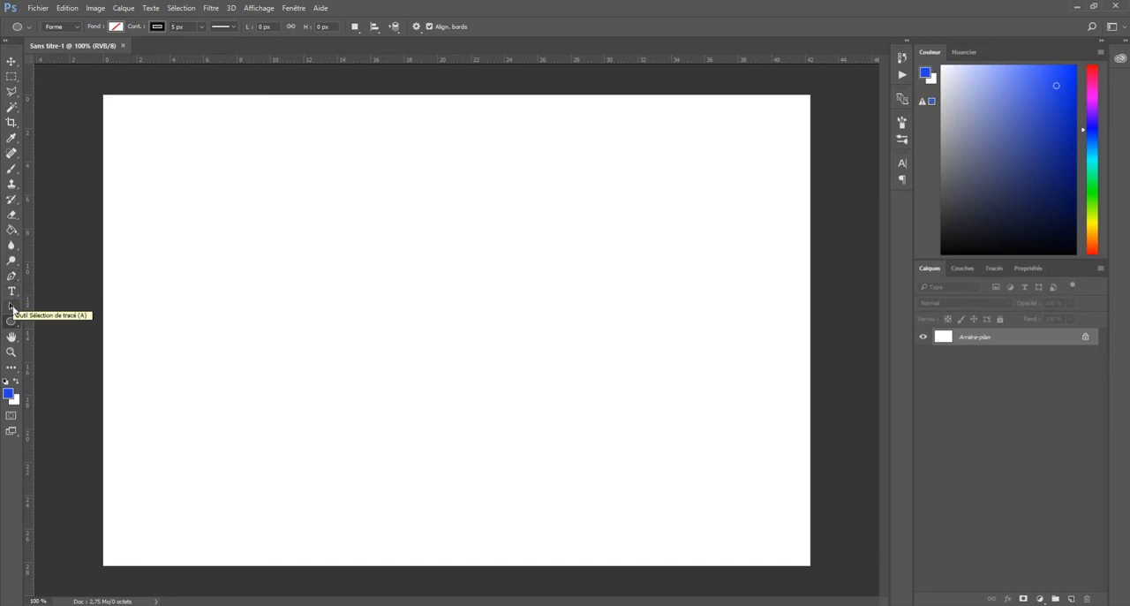
# Activate the Ellipse tool and set its drawing mode to Forme
pyautogui.click(10, 306)
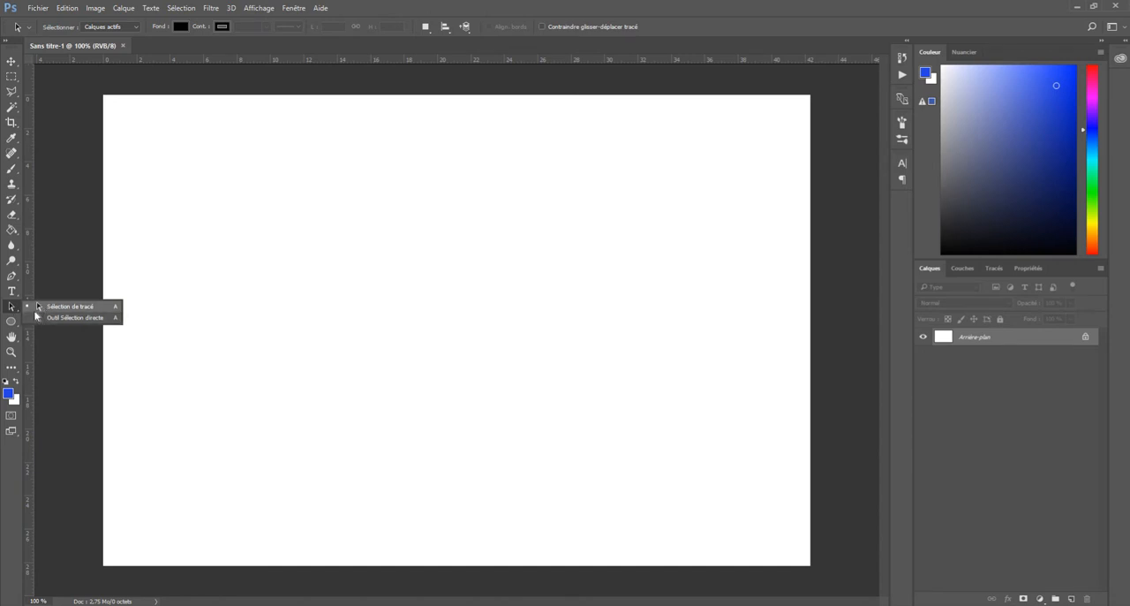
pyautogui.moveTo(10, 321); pyautogui.dragTo(45, 326)
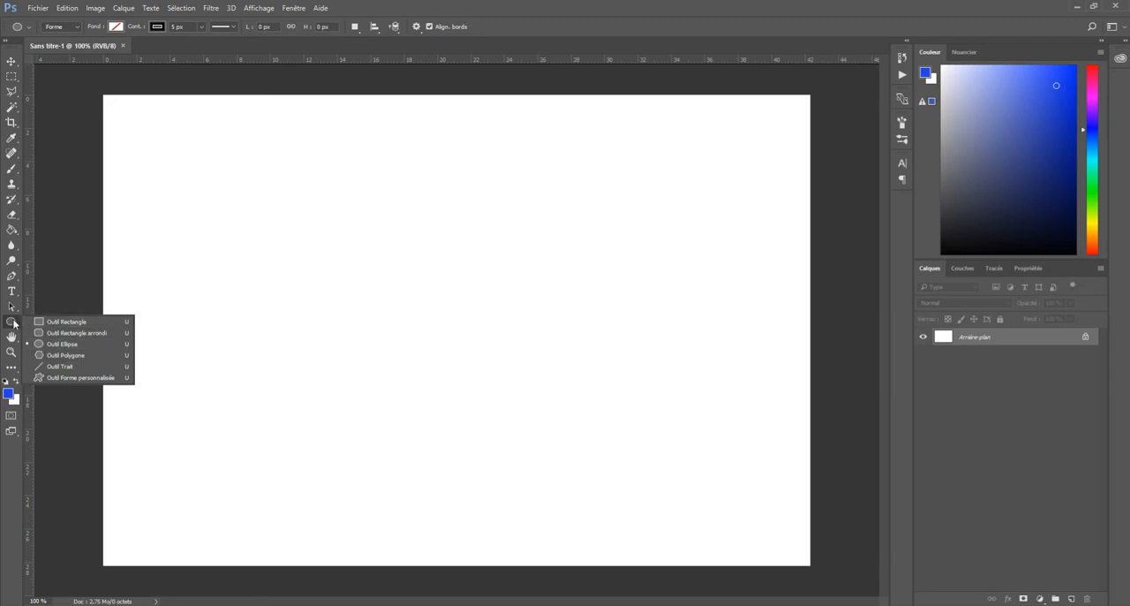
pyautogui.click(13, 323)
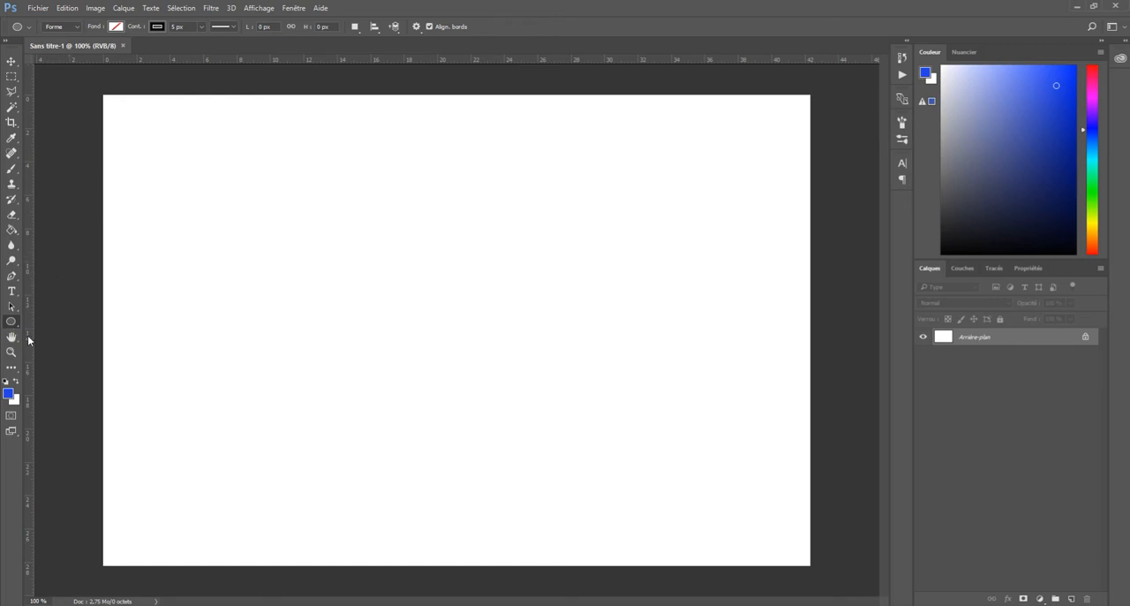
pyautogui.click(78, 29)
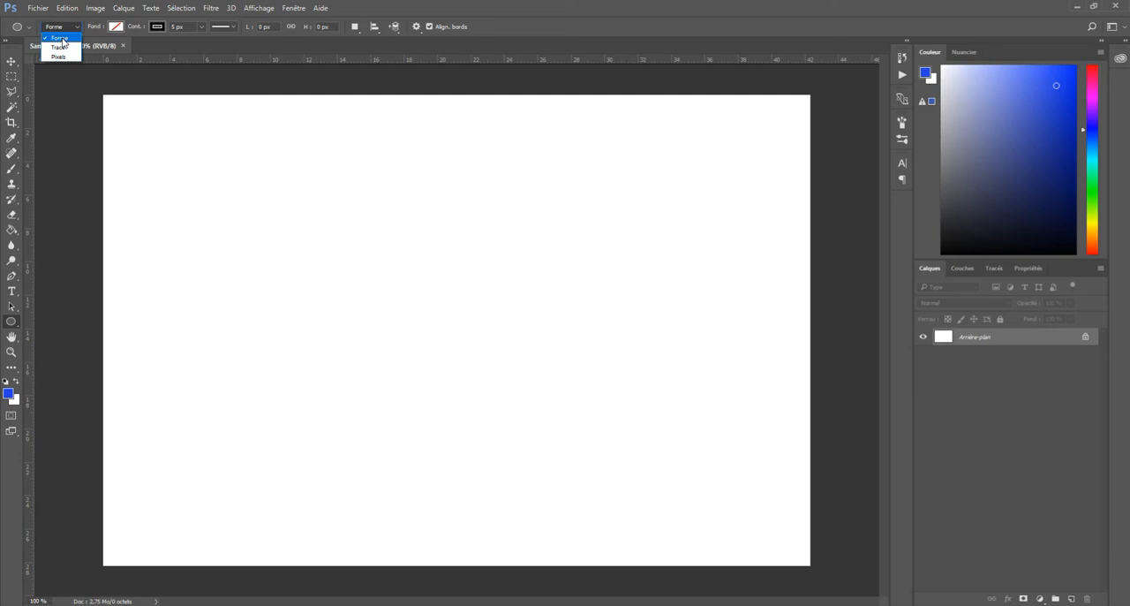
pyautogui.click(63, 41)
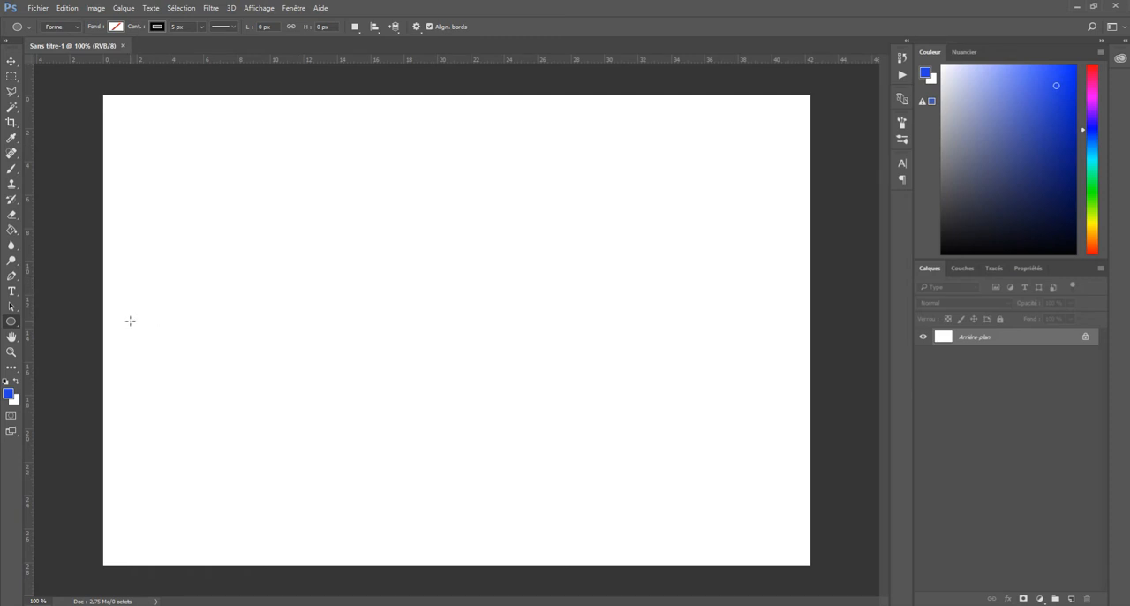
# Draw a yellow-filled ellipse about 394 by 233 px near the middle of the canvas, then deselect its layer
pyautogui.click(116, 26)
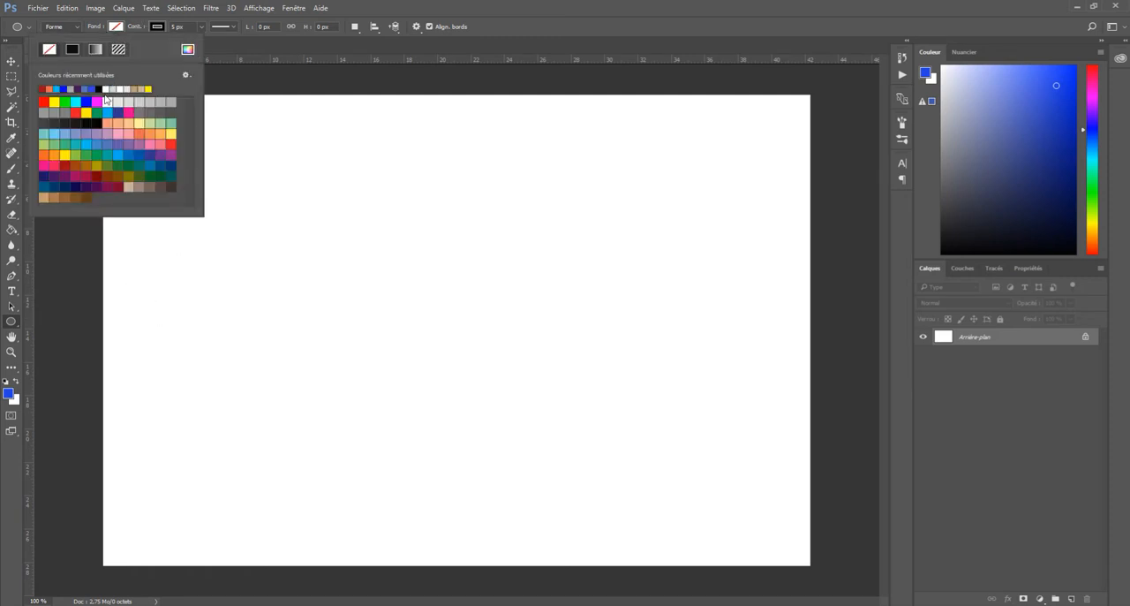
pyautogui.click(55, 102)
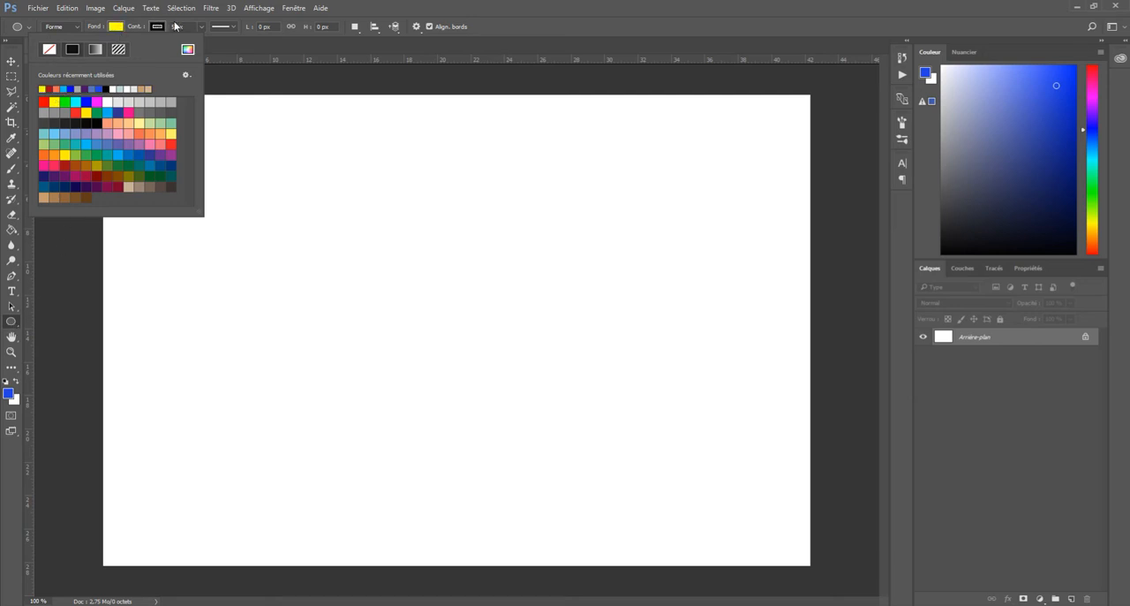
pyautogui.click(336, 235)
pyautogui.moveTo(336, 235); pyautogui.dragTo(568, 370)
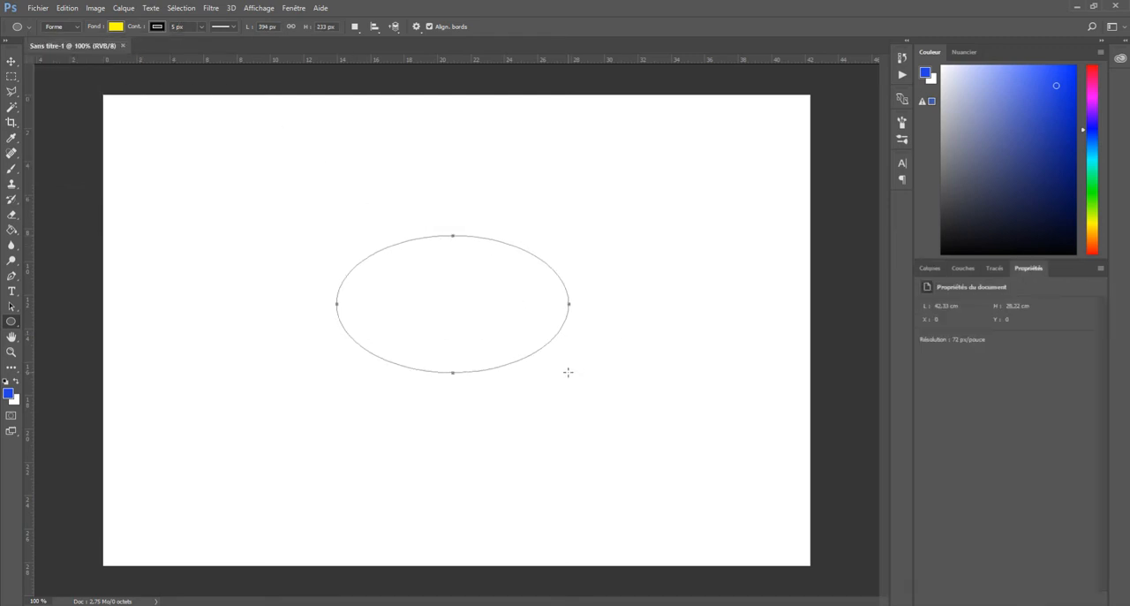
pyautogui.click(927, 270)
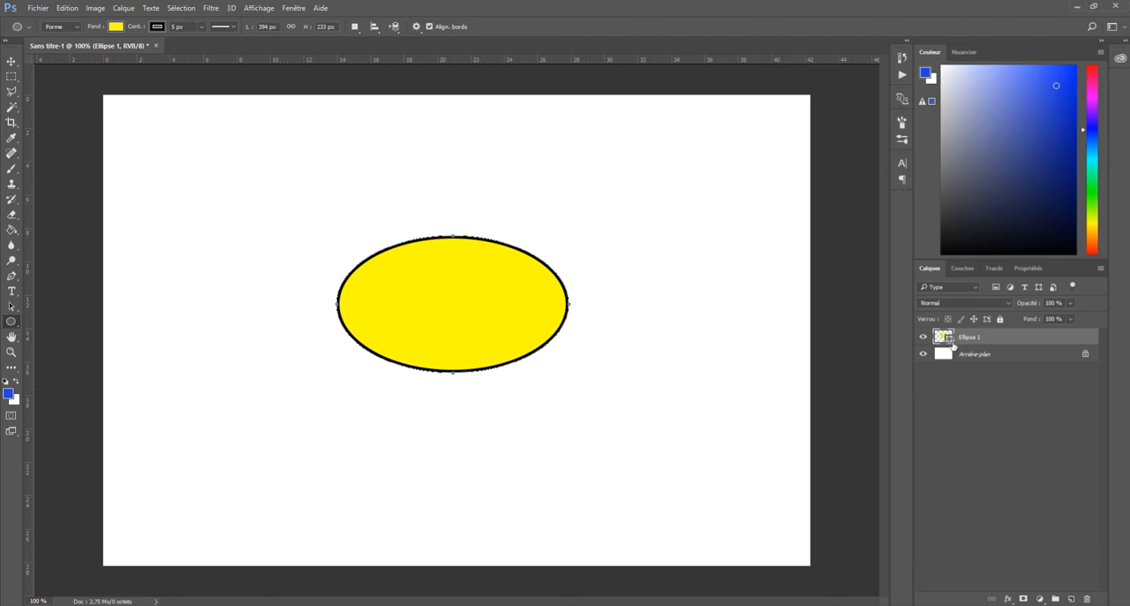
pyautogui.click(959, 411)
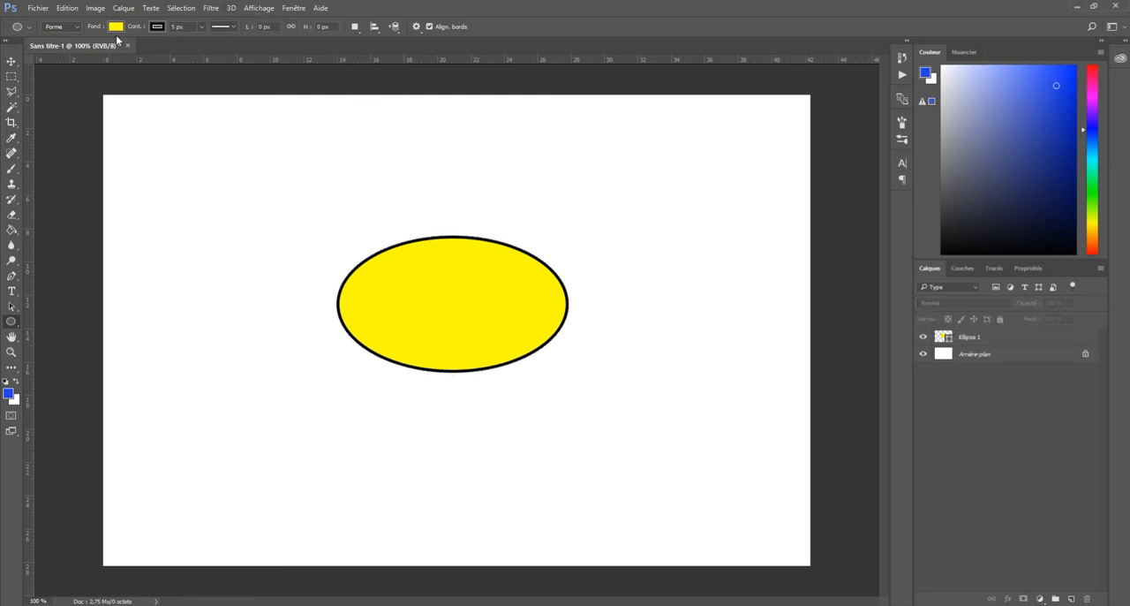
pyautogui.click(77, 31)
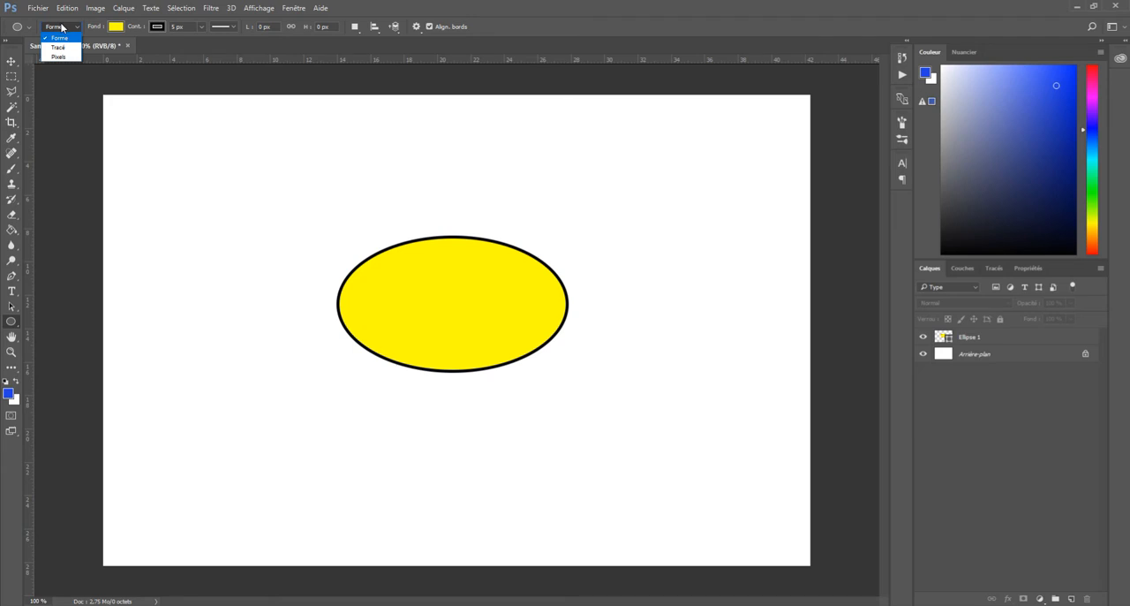
pyautogui.click(59, 38)
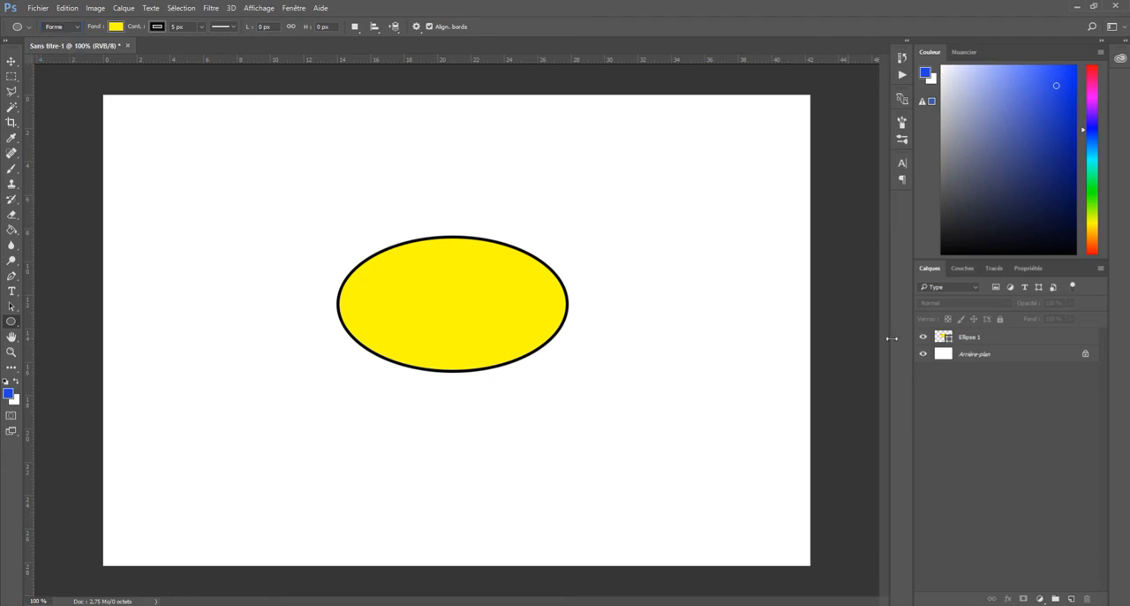
# Set the stroke width of the ellipse on layer Ellipse 1 to 1 px
pyautogui.click(951, 341)
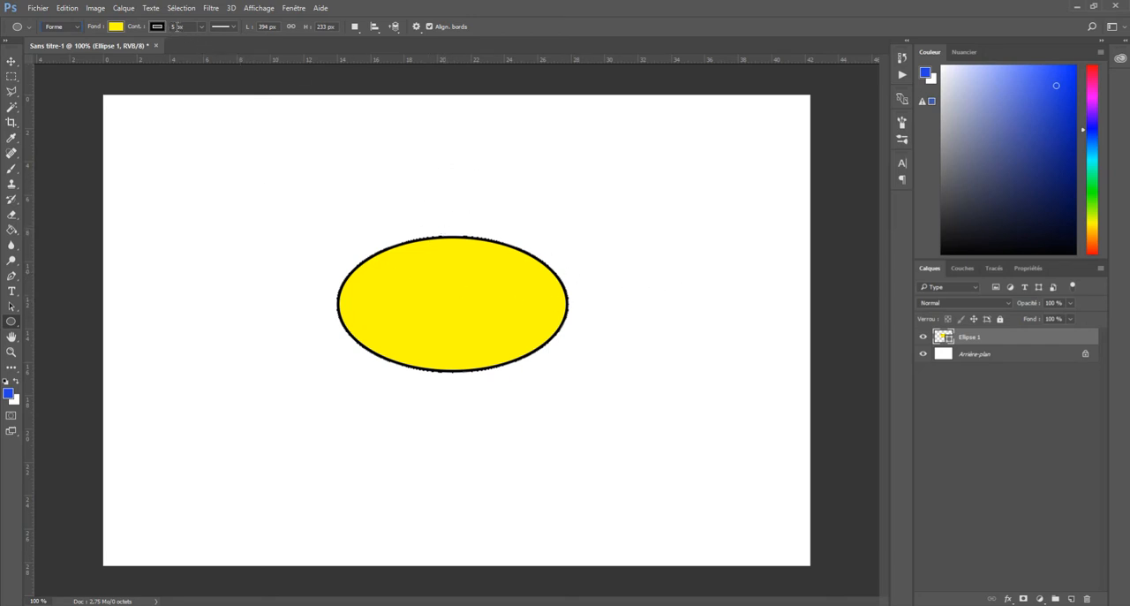
pyautogui.doubleClick(174, 26)
pyautogui.write('1')
pyautogui.press('Return')
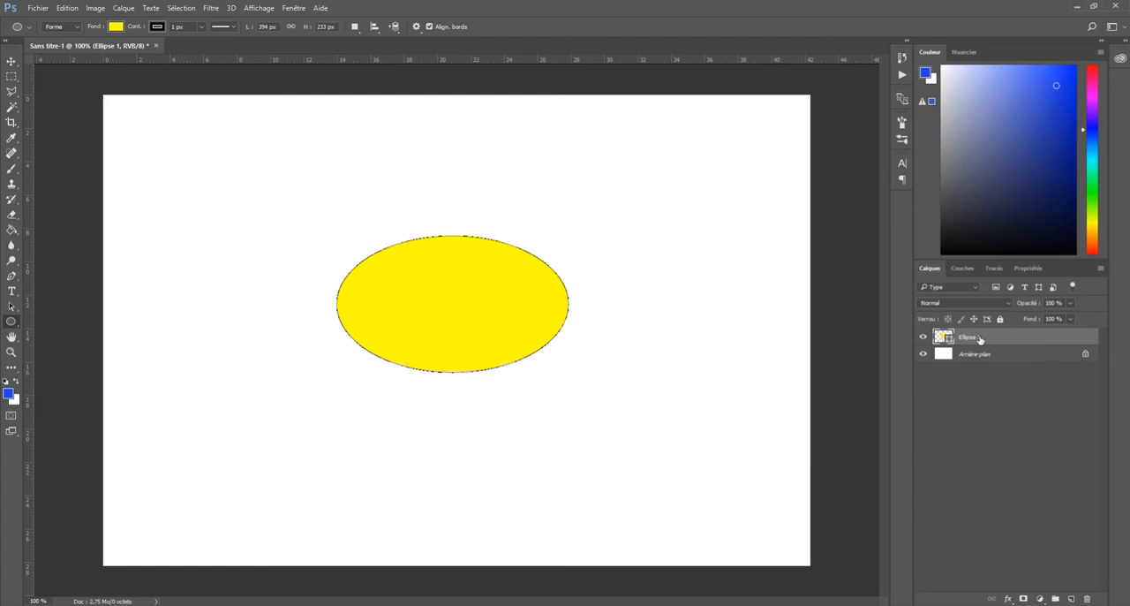
pyautogui.click(1007, 404)
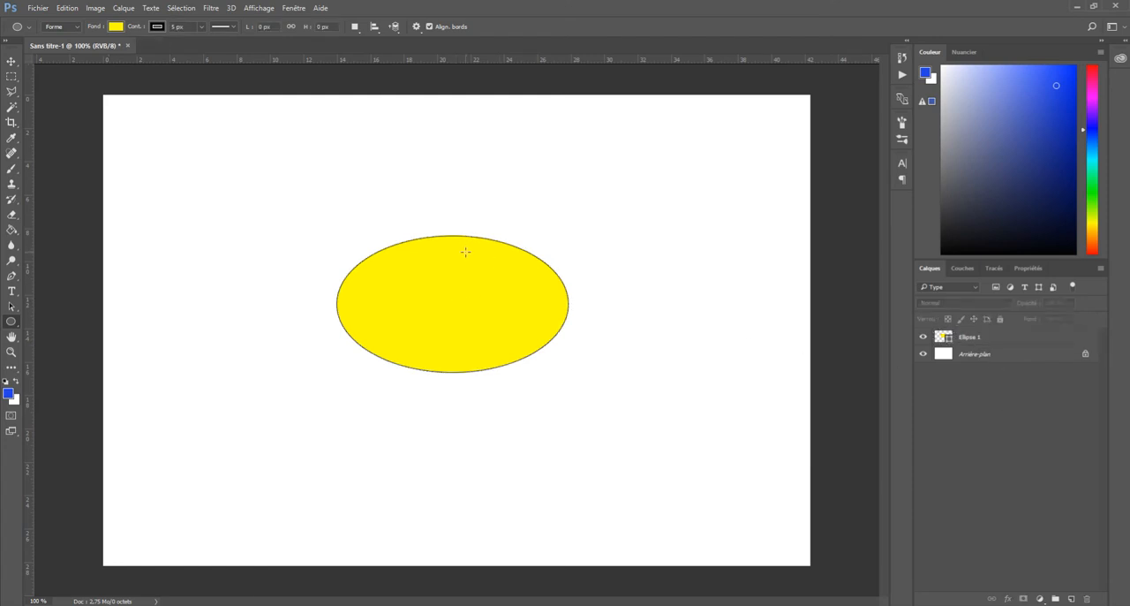
# Try red and magenta fills on the Ellipse 1 shape, settle on orange, and deselect the layer
pyautogui.click(1007, 338)
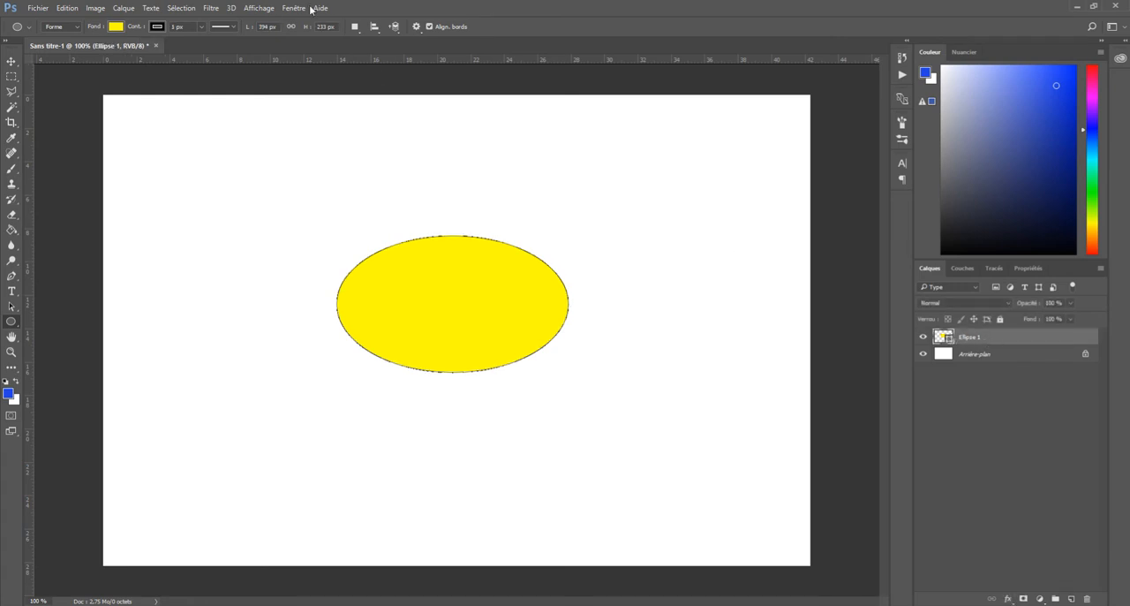
pyautogui.click(116, 30)
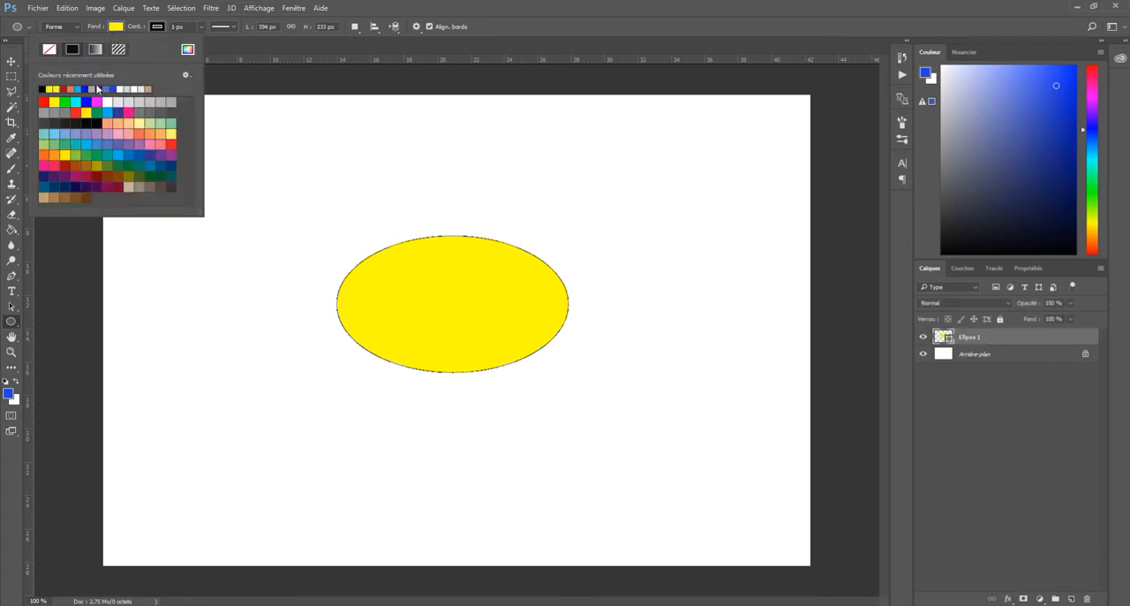
pyautogui.click(78, 110)
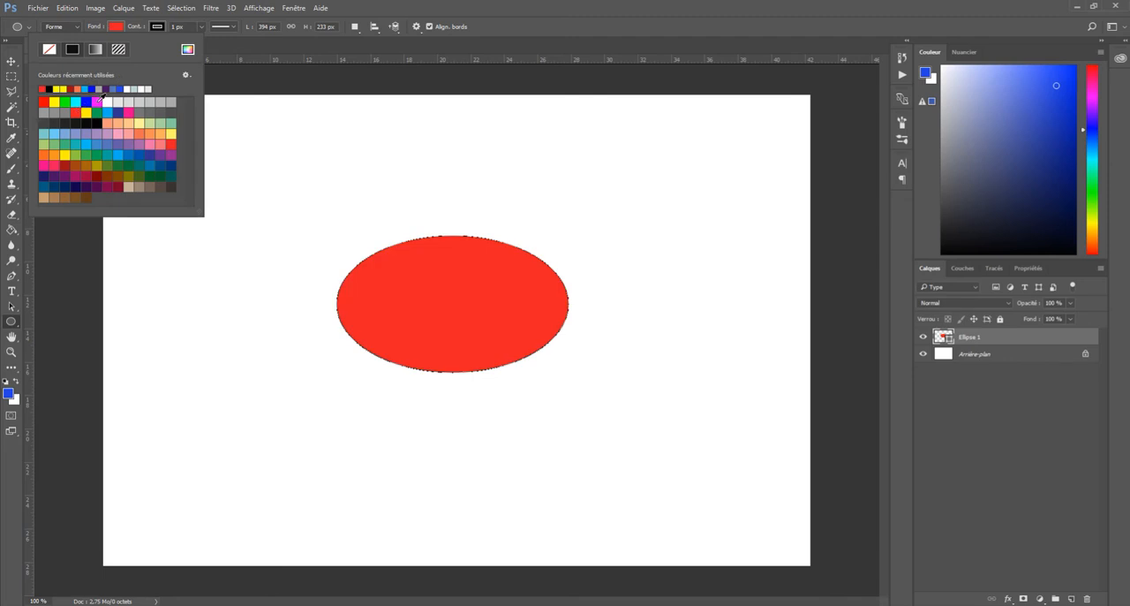
pyautogui.click(97, 102)
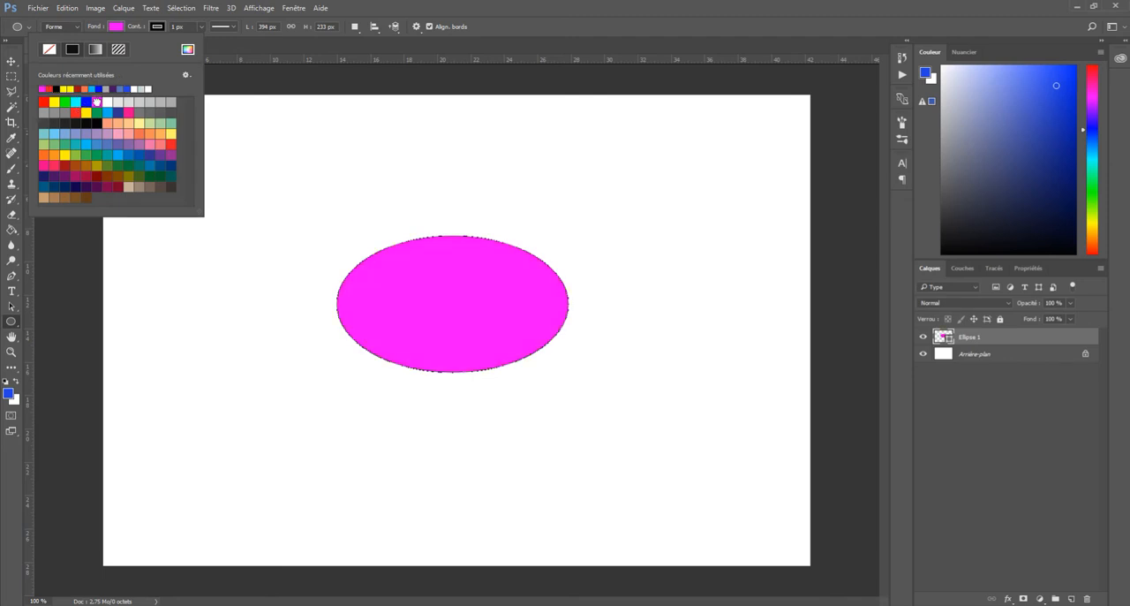
pyautogui.click(46, 152)
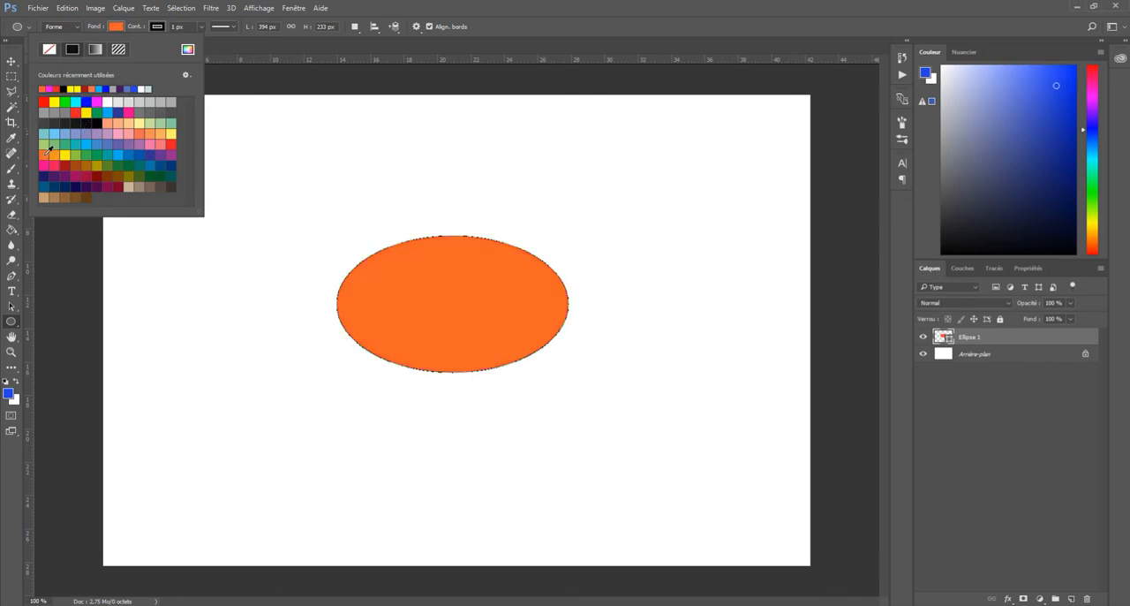
pyautogui.click(1016, 418)
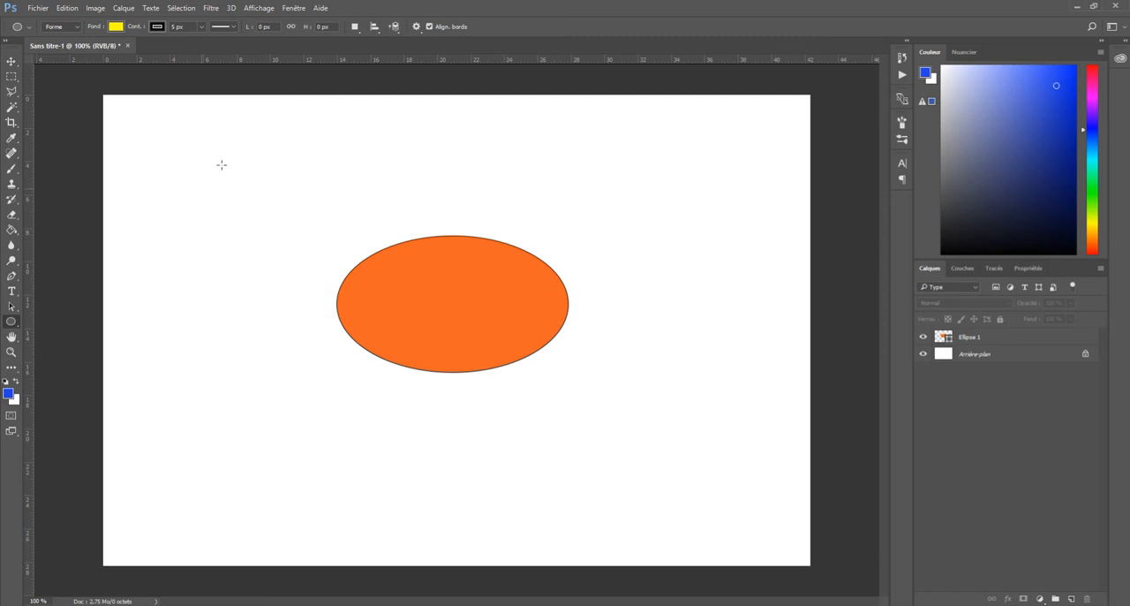
# With the Nouveau calque path operation, draw a second yellow ellipse about 335 by 234 px overlapping the upper right of the orange one
pyautogui.click(357, 30)
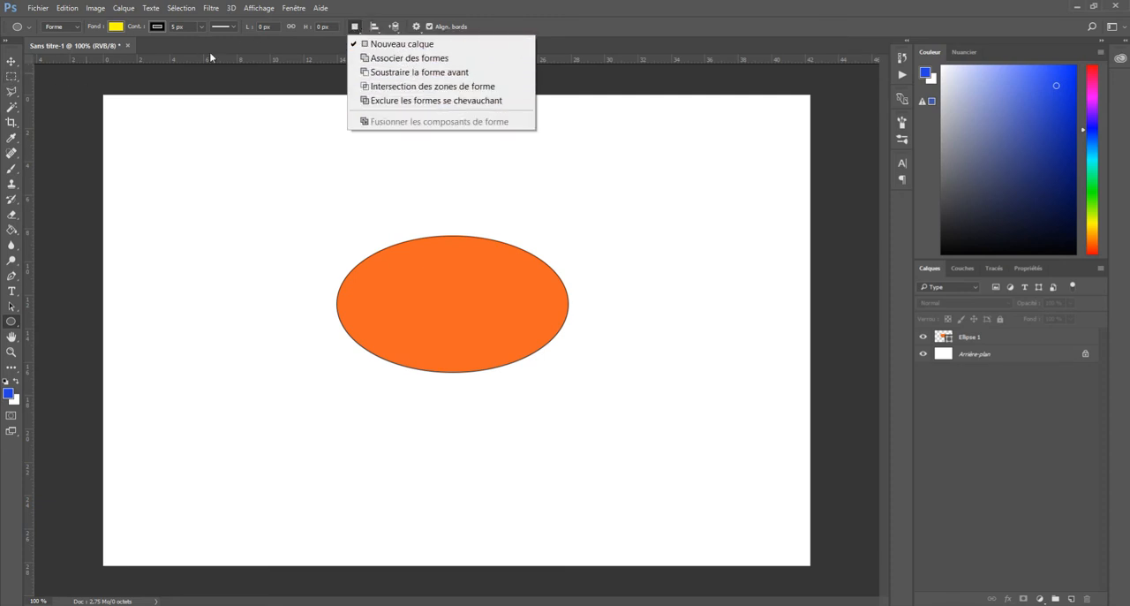
pyautogui.click(370, 44)
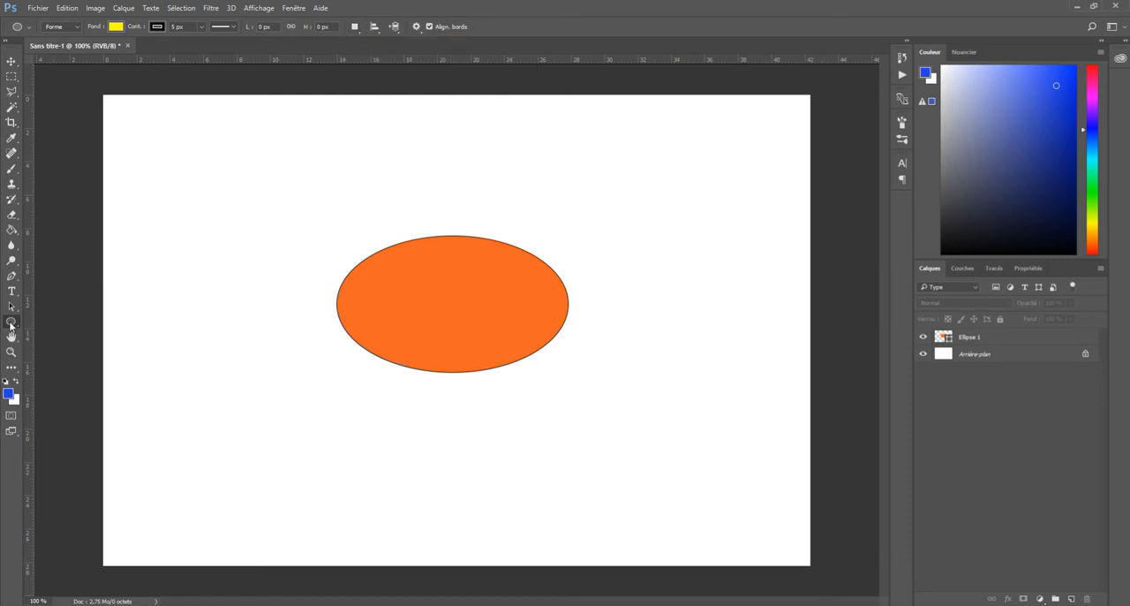
pyautogui.moveTo(420, 179); pyautogui.dragTo(617, 315)
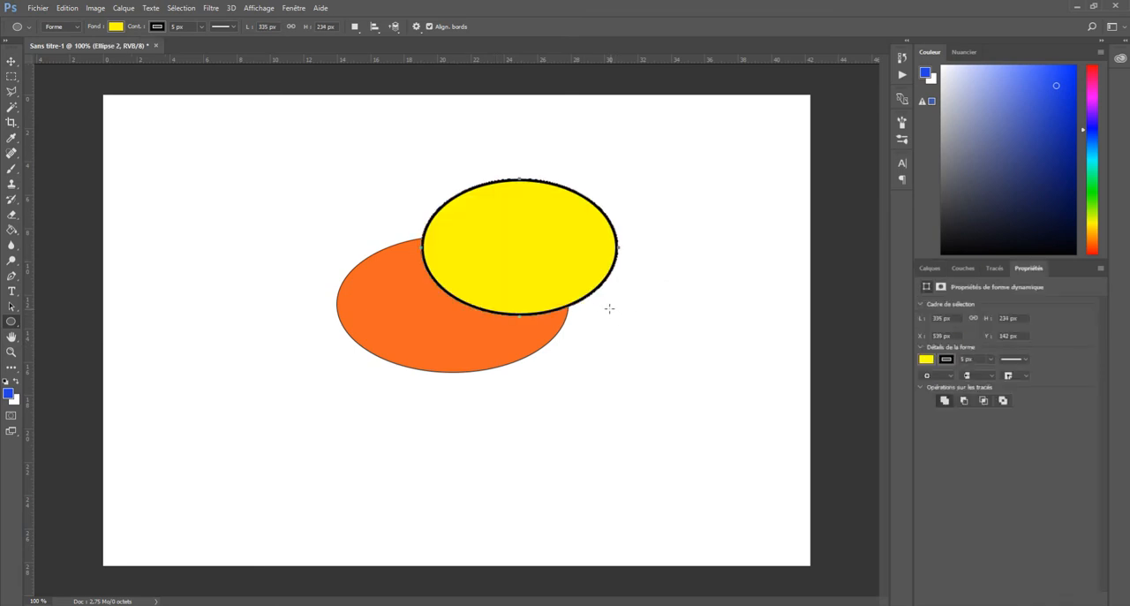
pyautogui.click(927, 267)
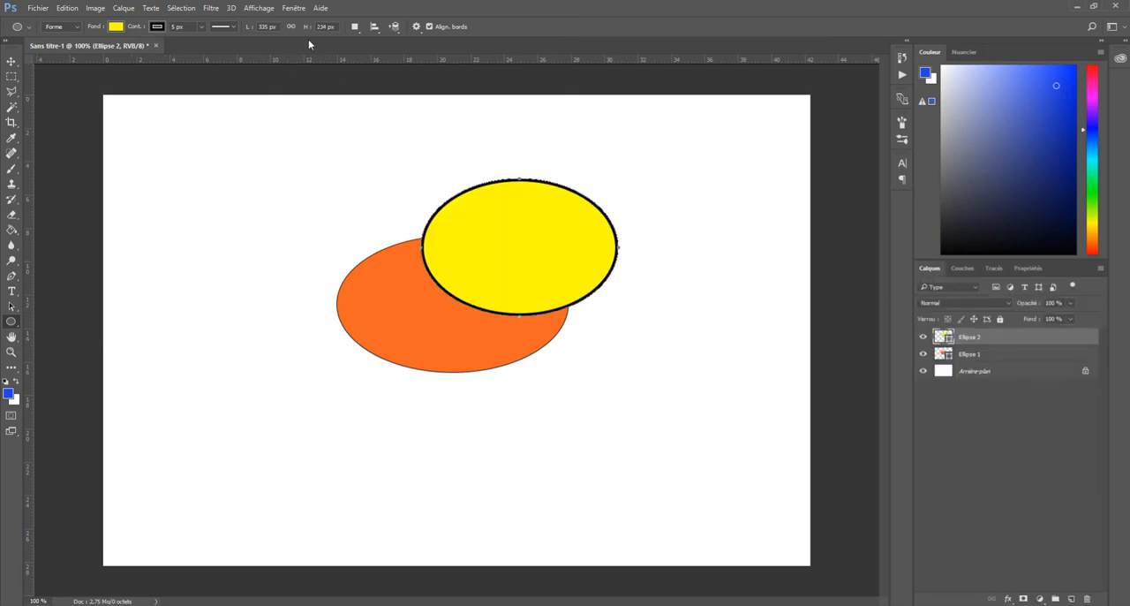
# Delete the Ellipse 2 layer holding the second yellow ellipse
pyautogui.click(358, 28)
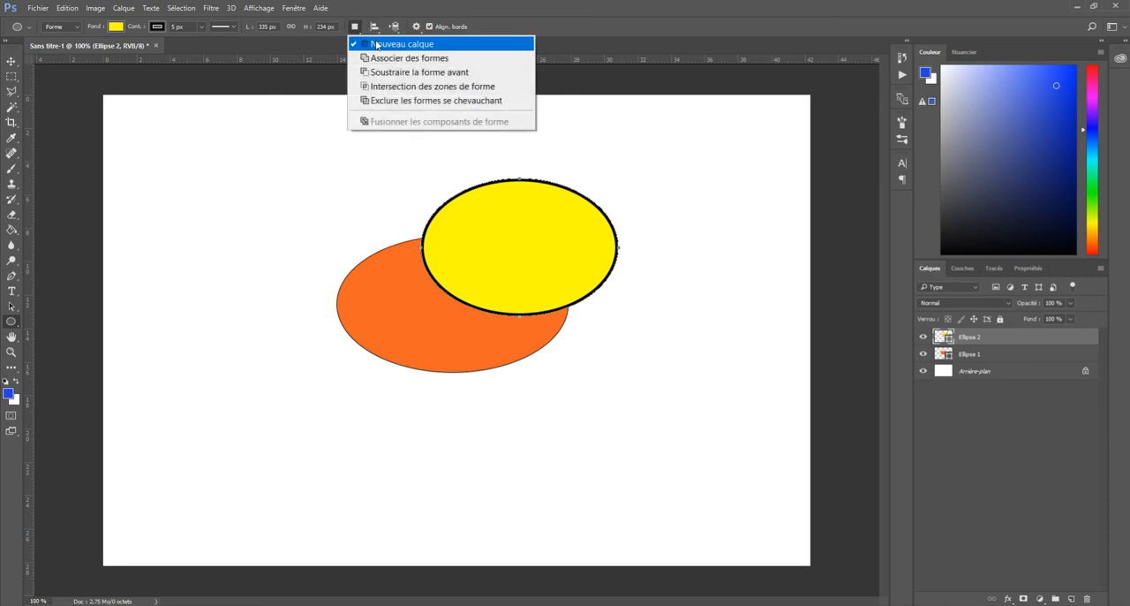
pyautogui.click(963, 343)
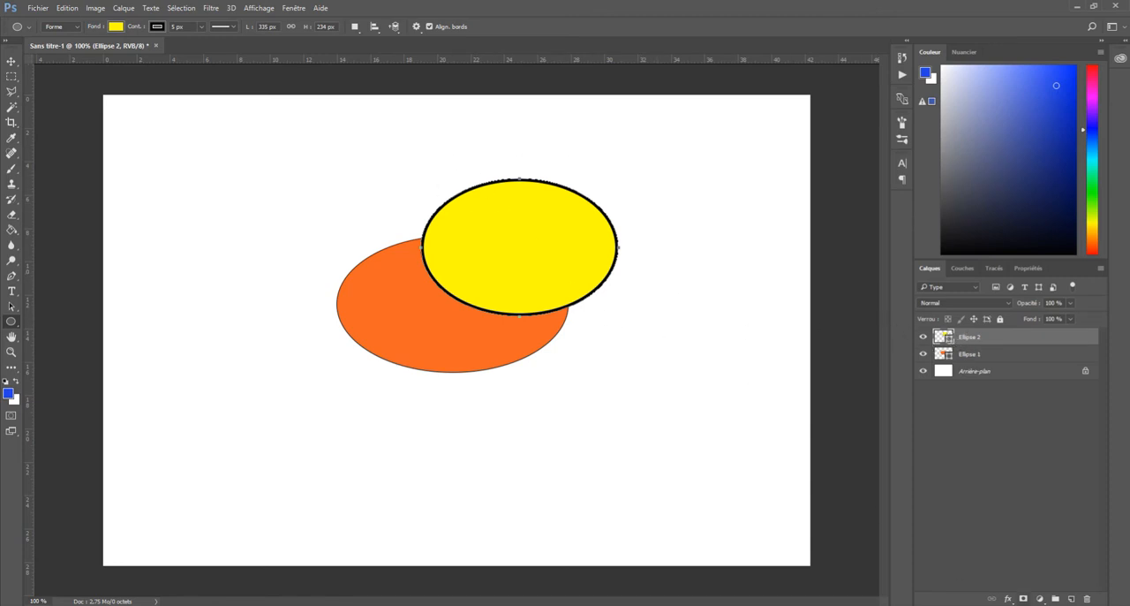
pyautogui.click(1087, 599)
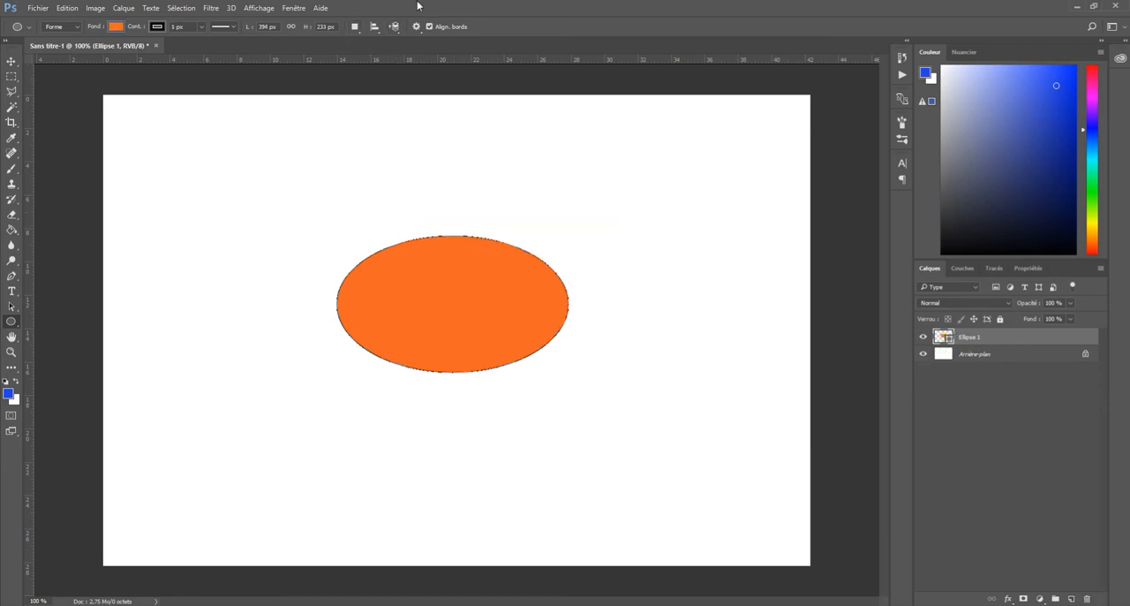
# With the Associer des formes operation, add an ellipse overlapping the orange ellipse's upper right on the same layer, then deselect the layer
pyautogui.click(356, 28)
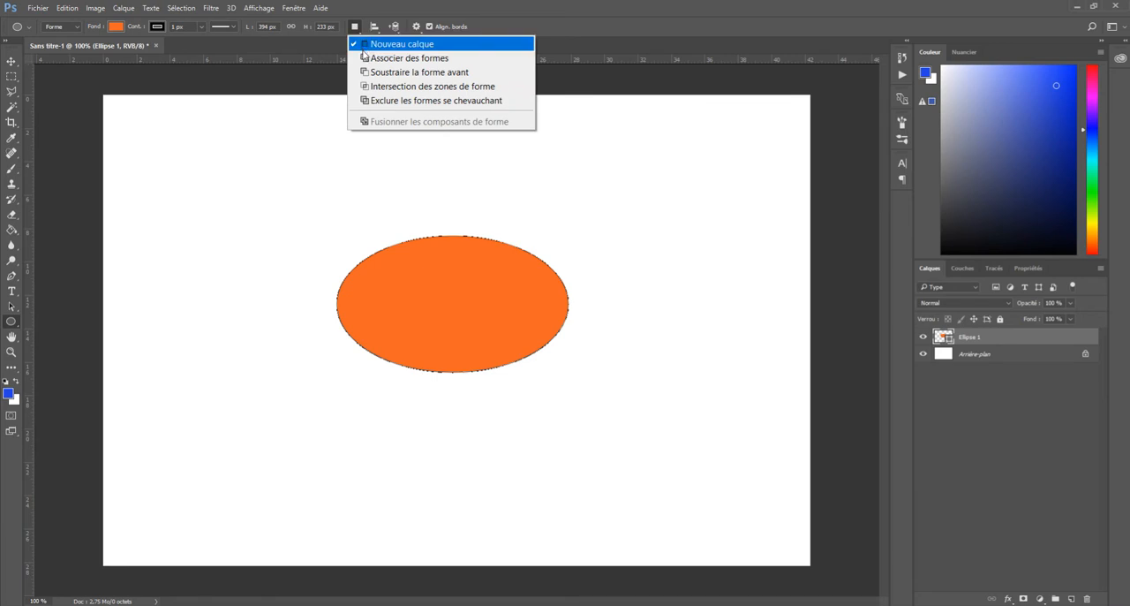
pyautogui.click(365, 60)
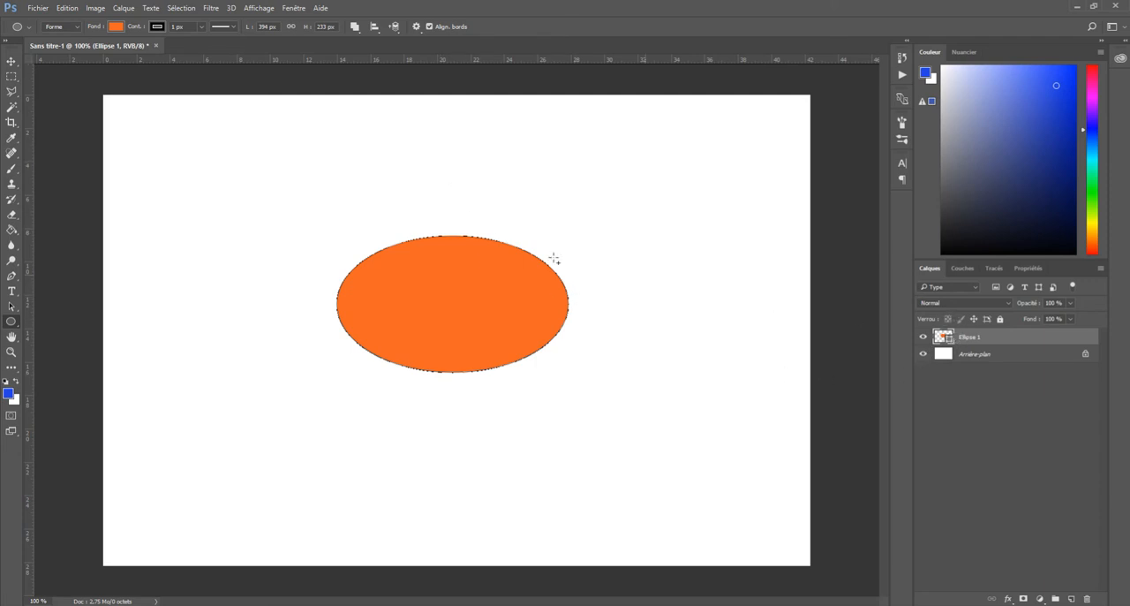
pyautogui.moveTo(467, 183); pyautogui.dragTo(647, 322)
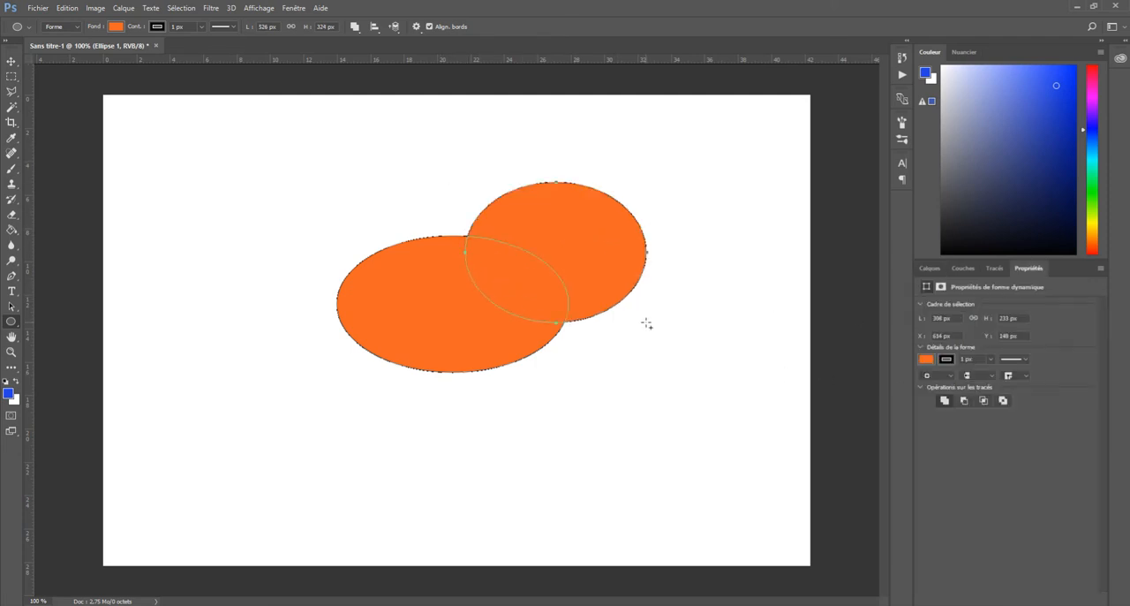
pyautogui.click(930, 267)
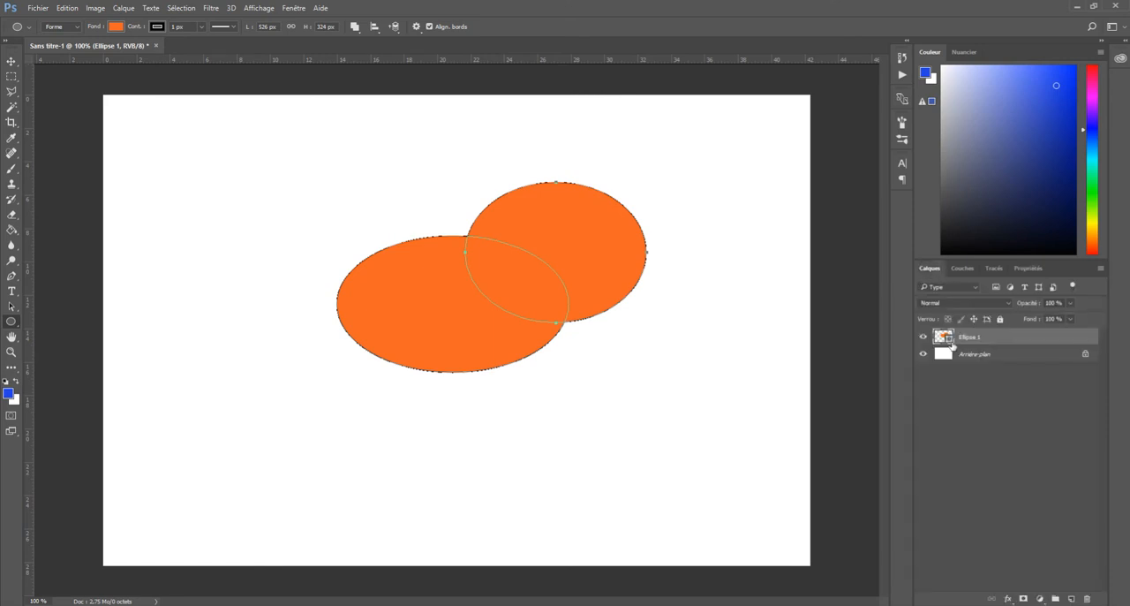
pyautogui.click(966, 418)
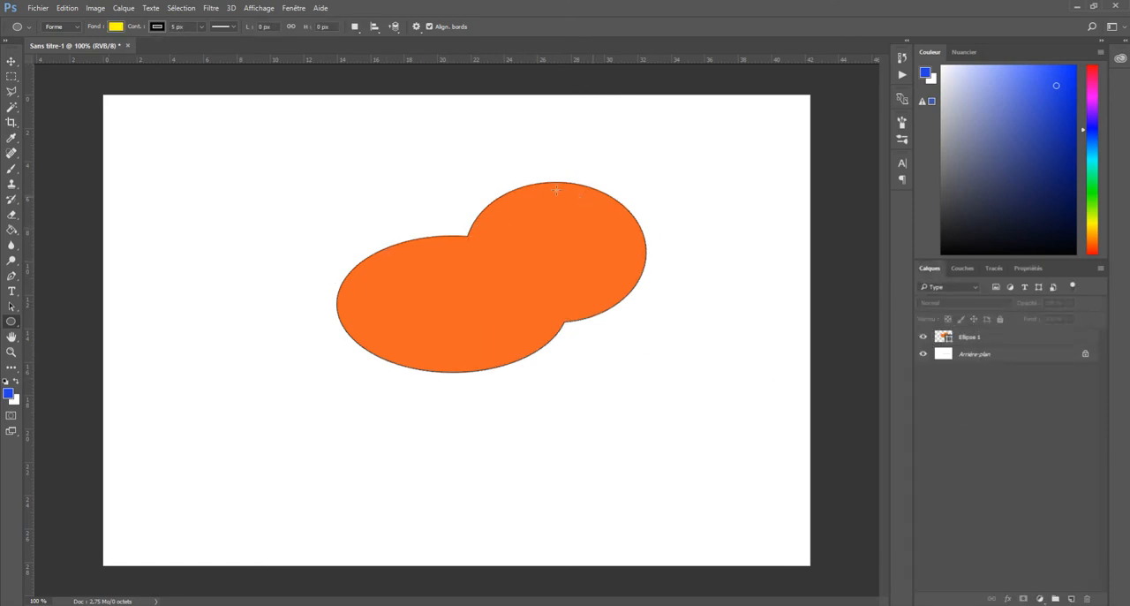
pyautogui.click(354, 28)
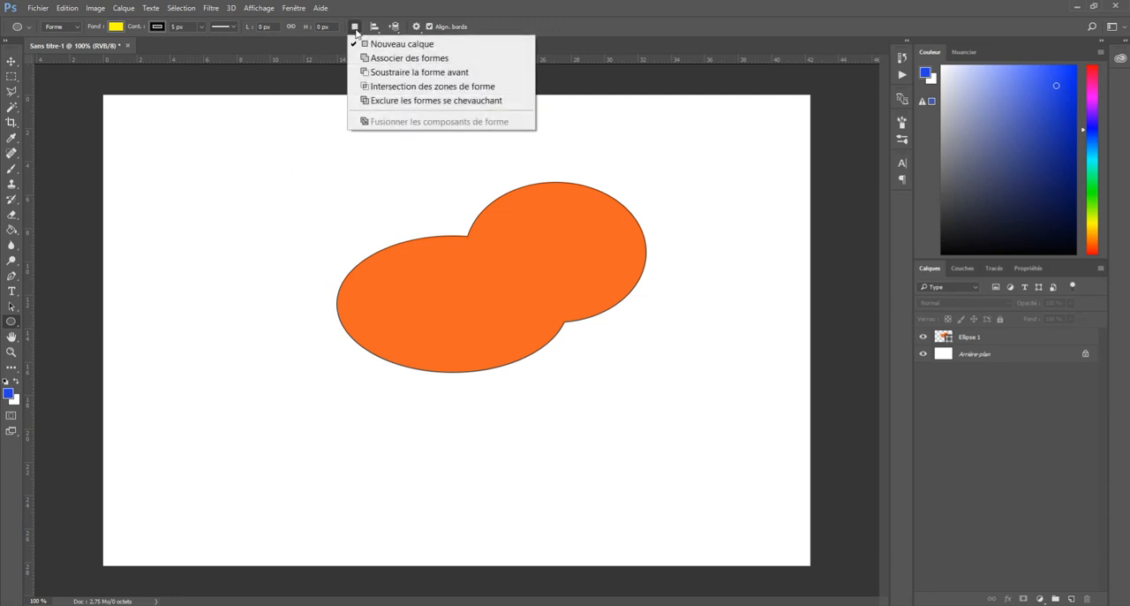
pyautogui.click(368, 72)
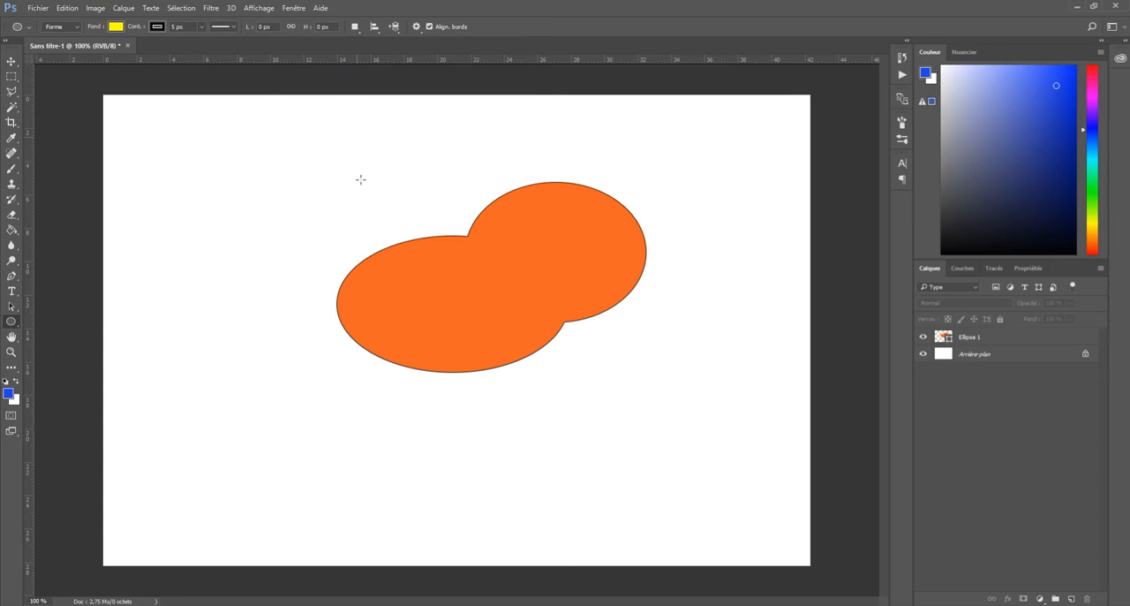
pyautogui.moveTo(379, 151)
pyautogui.mouseDown()
pyautogui.moveTo(503, 287)
pyautogui.moveTo(549, 307)
pyautogui.mouseUp()
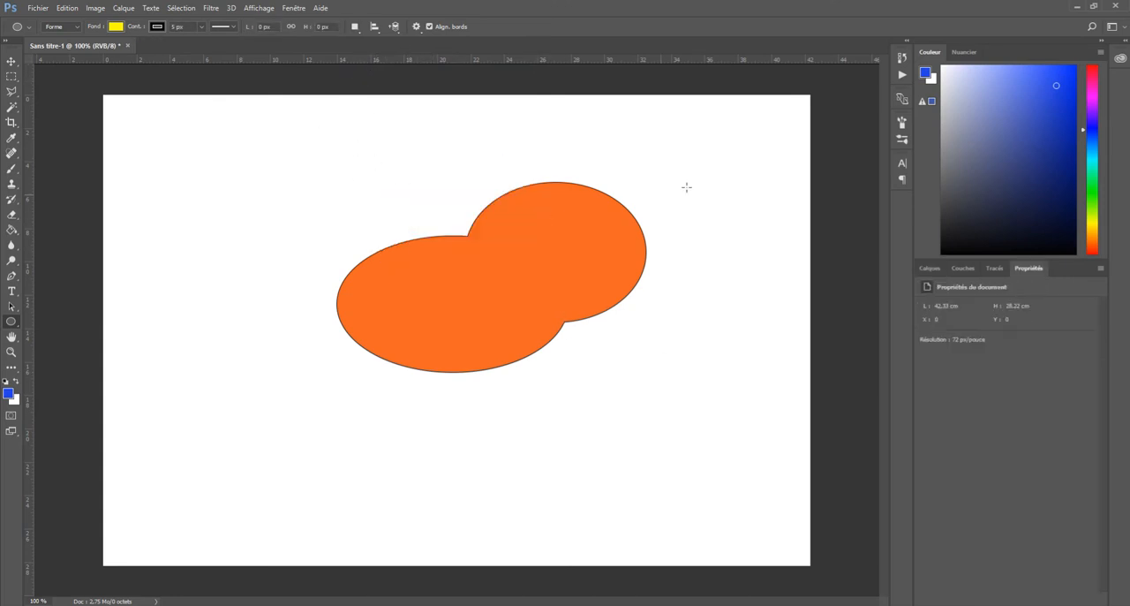
pyautogui.click(923, 268)
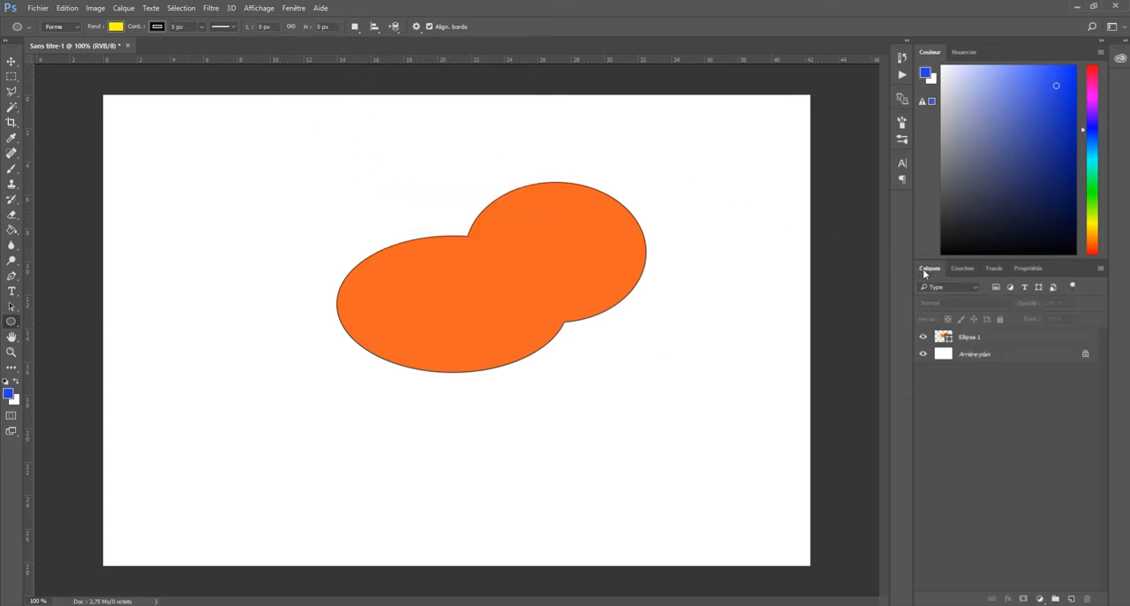
# With the Soustraire la forme avant operation on the Ellipse 1 layer, cut out an ellipse about 285 by 312 px, then deselect the layer
pyautogui.click(1024, 339)
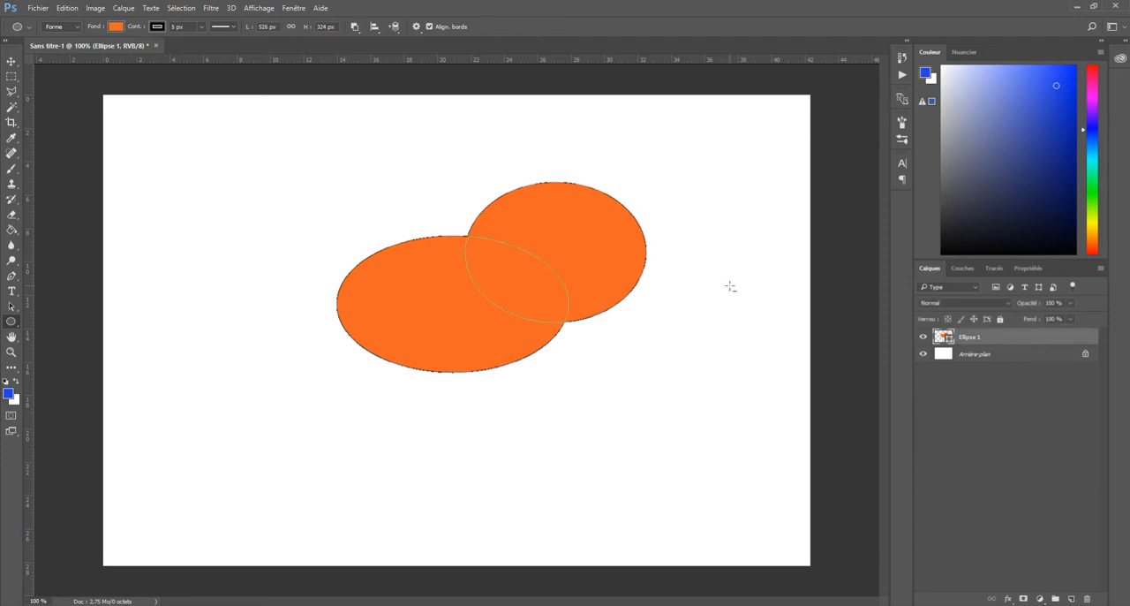
pyautogui.click(357, 31)
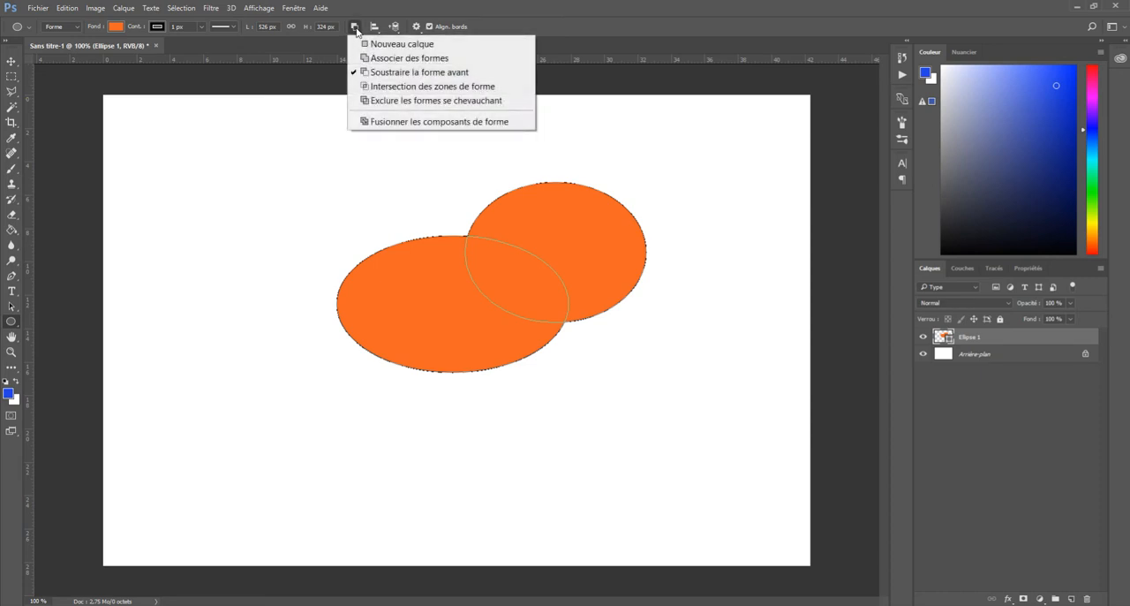
pyautogui.click(355, 26)
pyautogui.moveTo(394, 132); pyautogui.dragTo(561, 316)
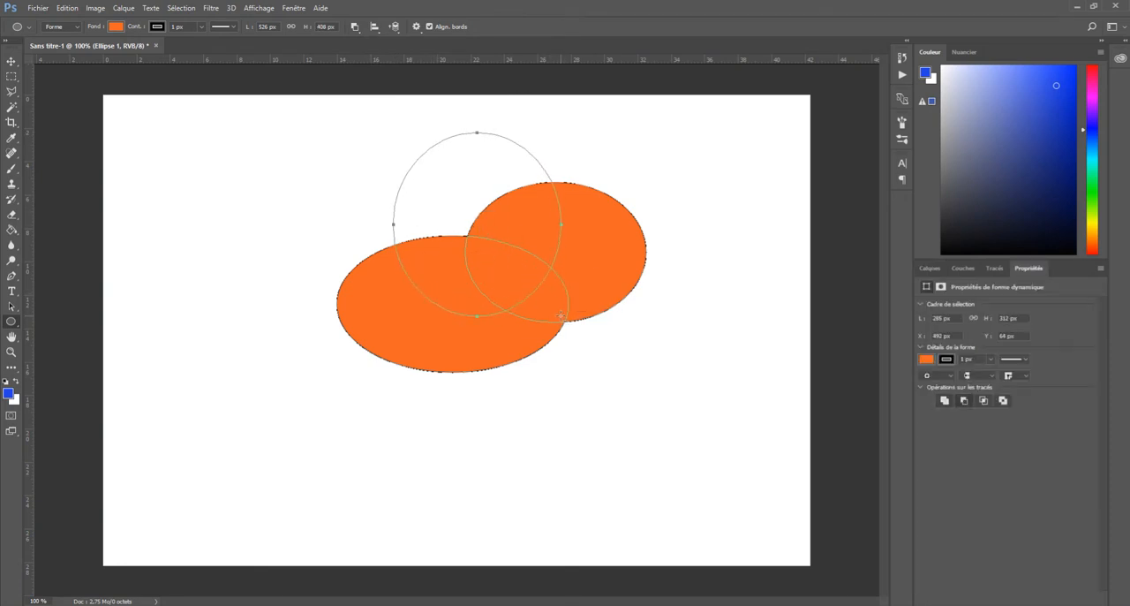
pyautogui.click(930, 268)
pyautogui.click(961, 392)
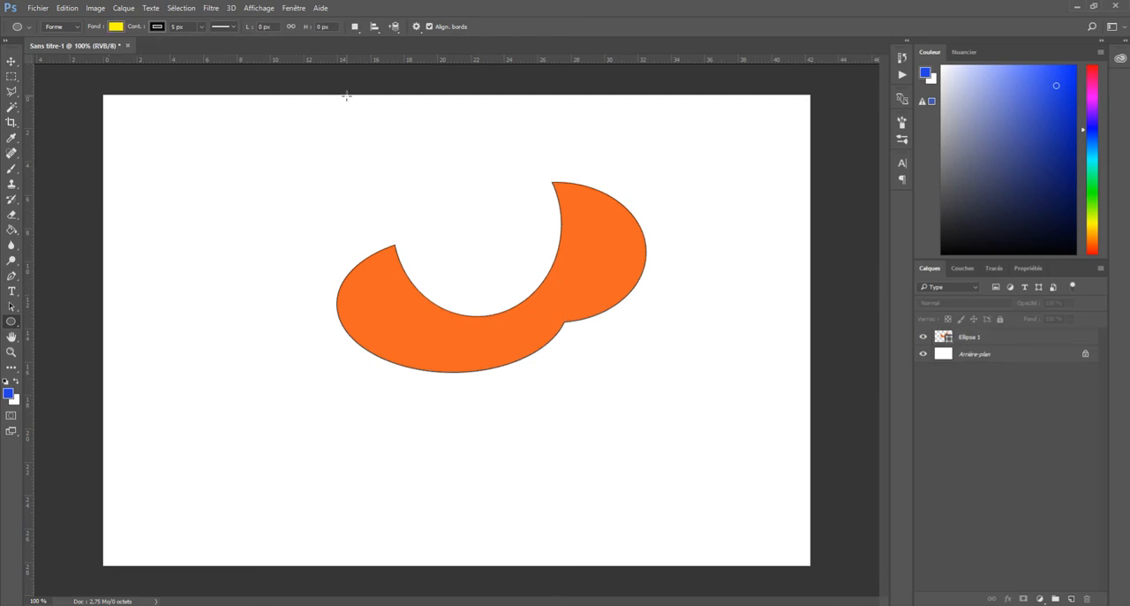
# With the Intersection des zones de forme operation on Ellipse 1, draw an ellipse about 356 by 251 px over the shape's lower right
pyautogui.click(356, 26)
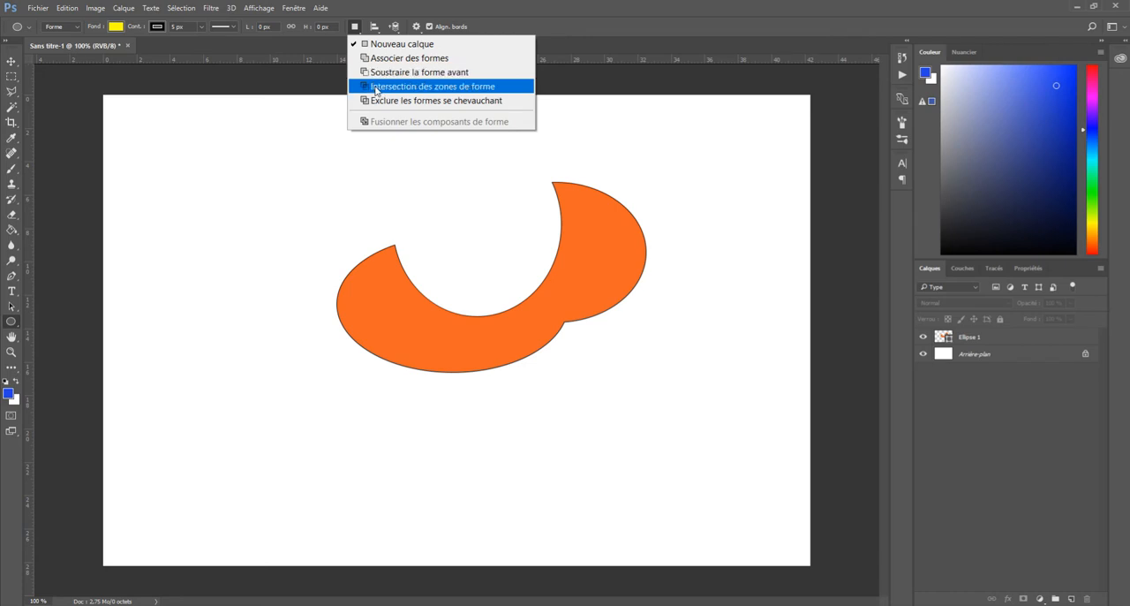
pyautogui.click(377, 87)
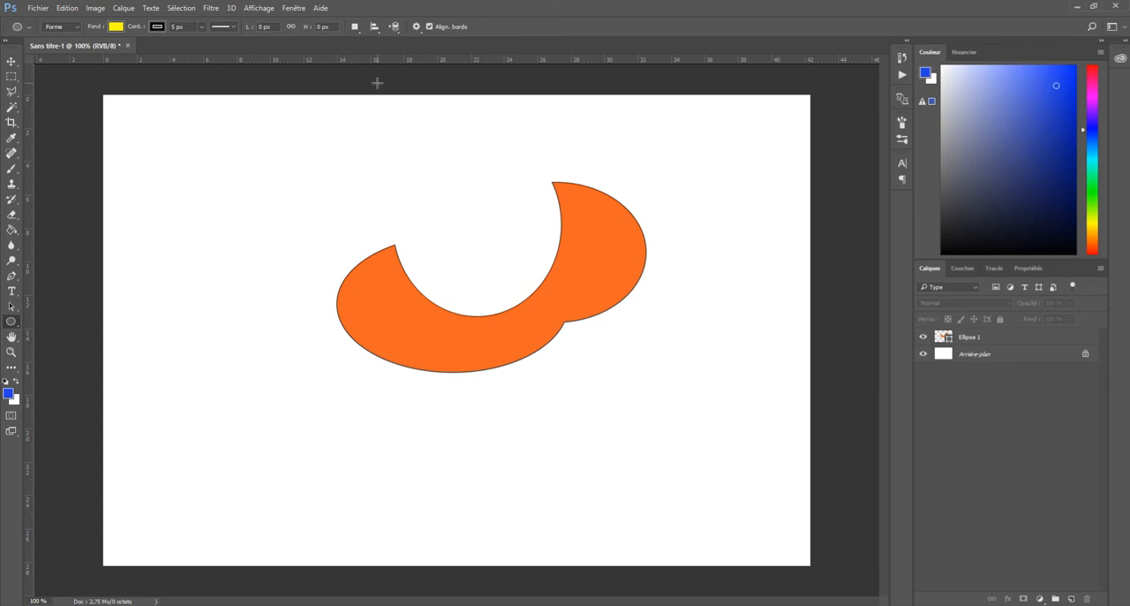
pyautogui.click(968, 342)
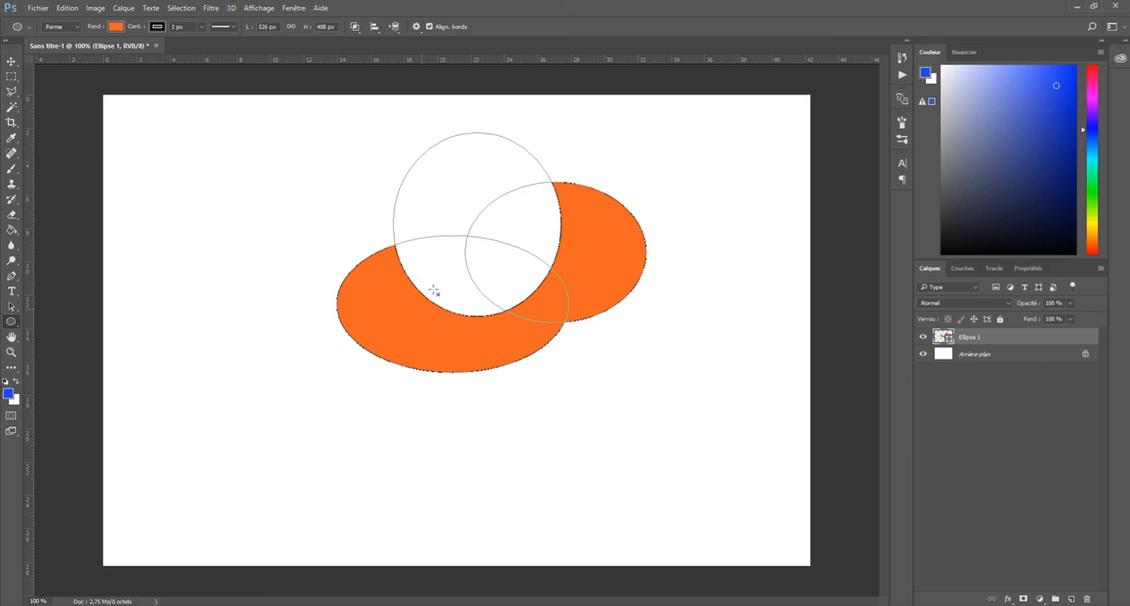
pyautogui.moveTo(438, 250); pyautogui.dragTo(647, 396)
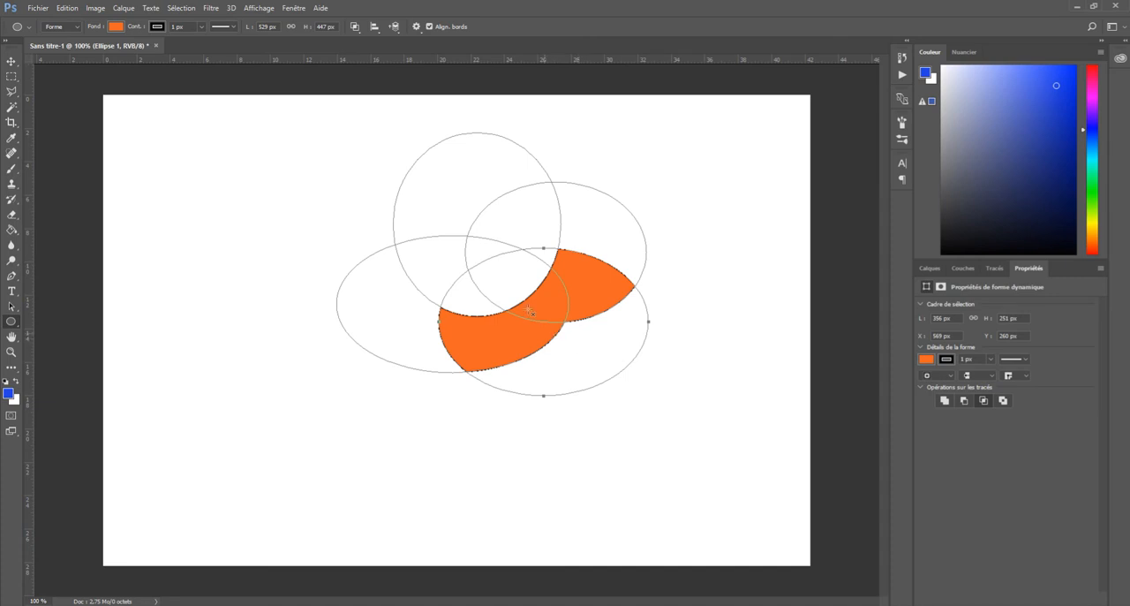
pyautogui.click(355, 27)
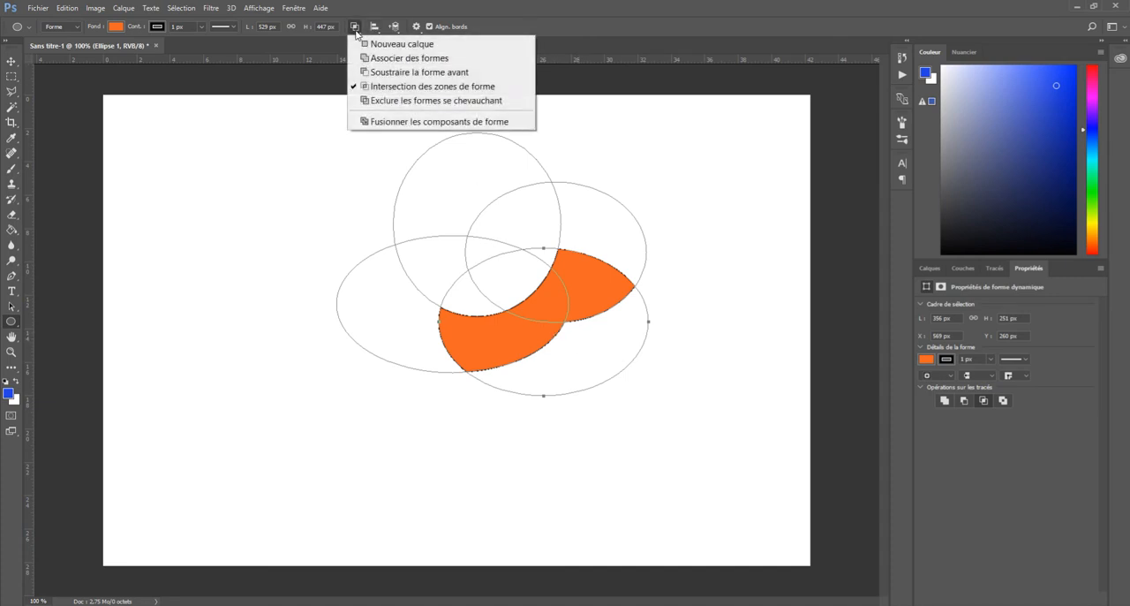
pyautogui.click(930, 268)
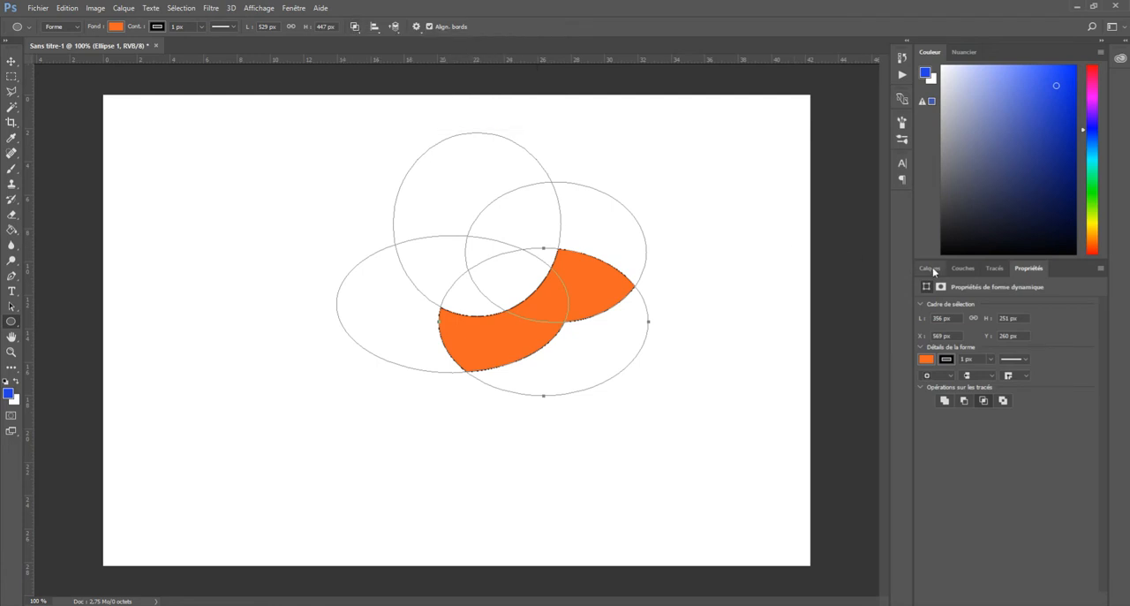
pyautogui.click(930, 268)
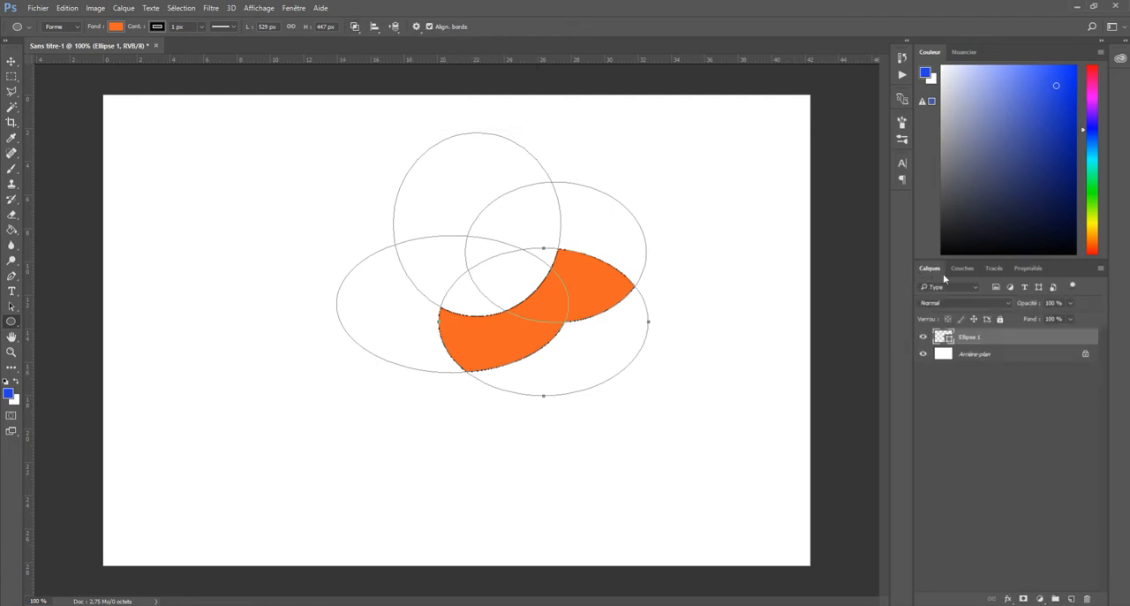
# Merge the components of Ellipse 1 into a single path and move the merged shape up and to the left
pyautogui.click(354, 27)
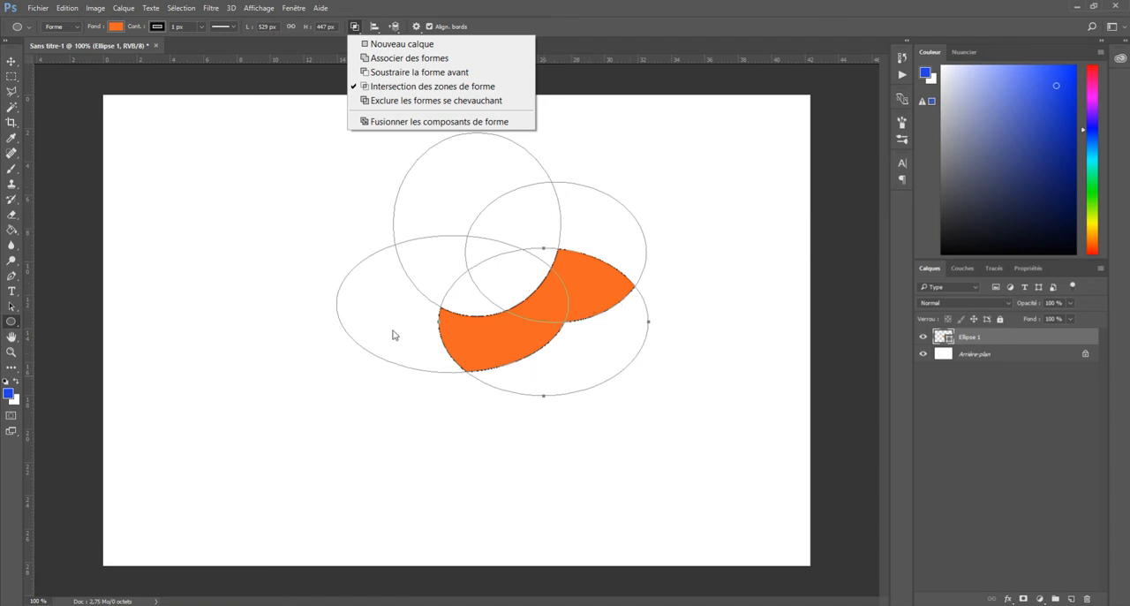
pyautogui.click(386, 122)
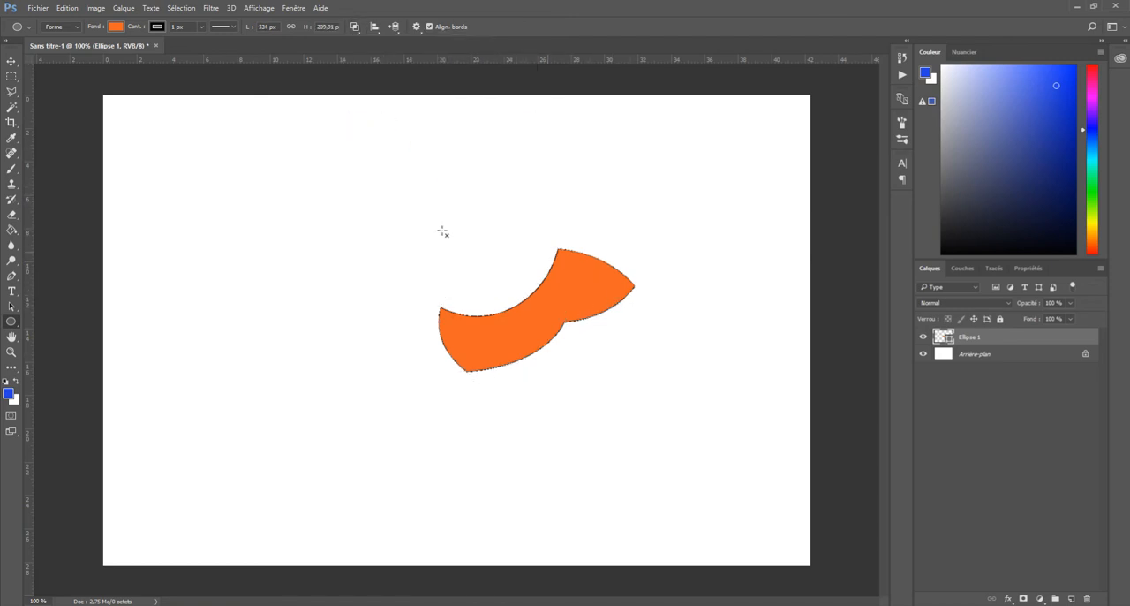
pyautogui.click(11, 305)
pyautogui.moveTo(550, 282); pyautogui.dragTo(474, 229)
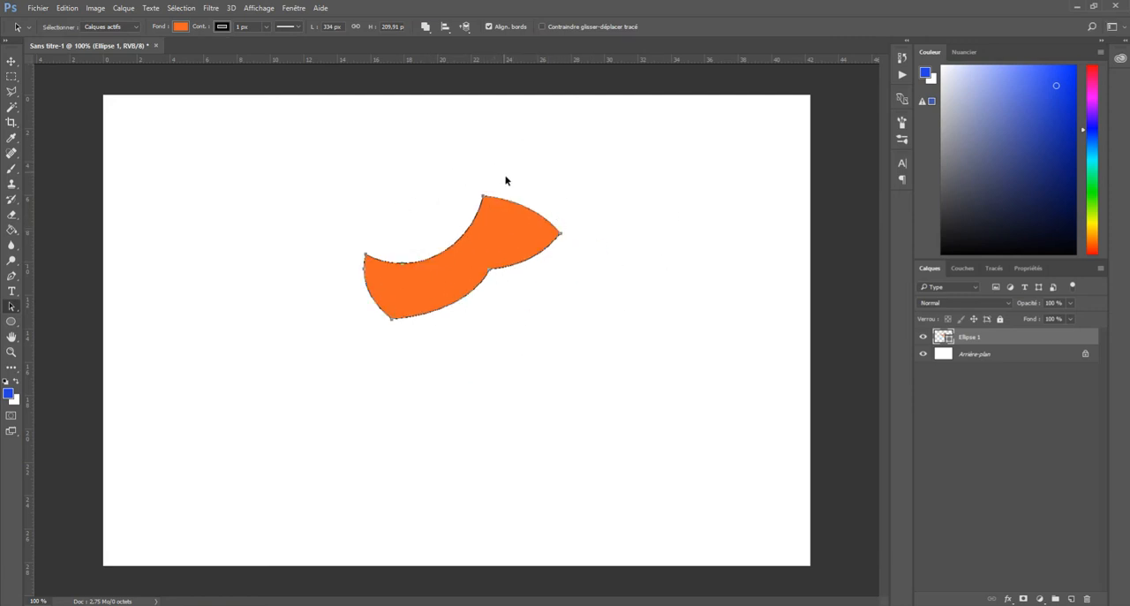
pyautogui.click(426, 28)
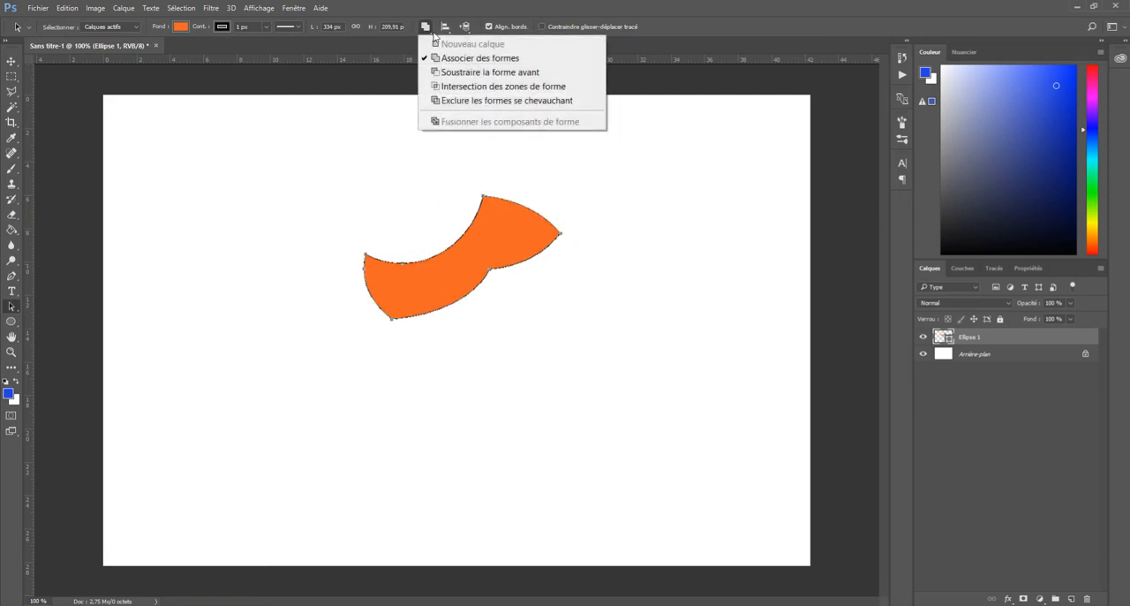
pyautogui.click(653, 7)
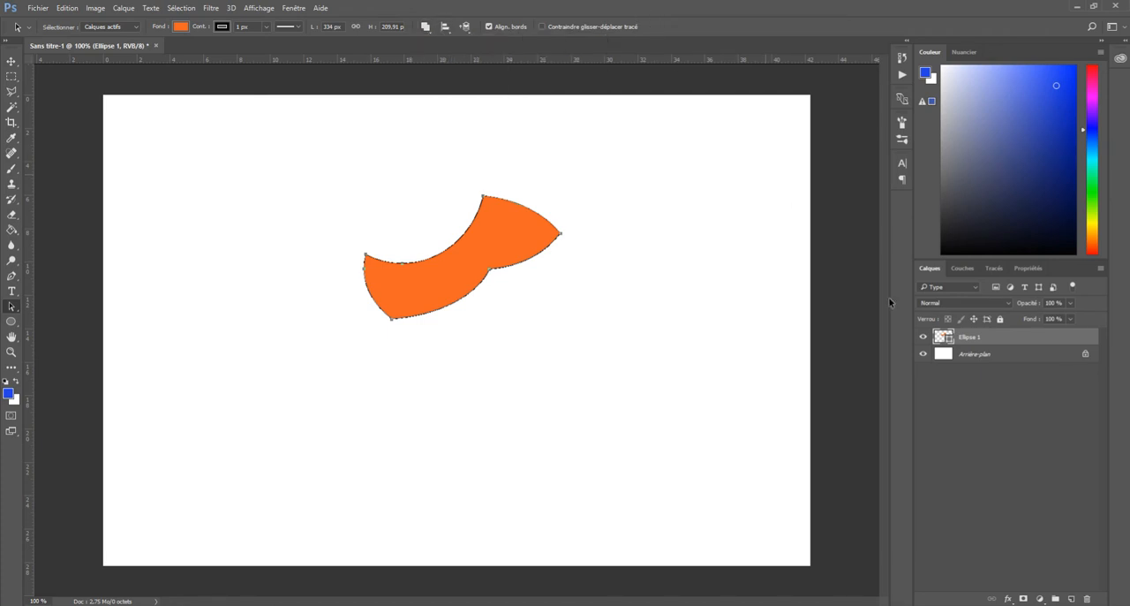
# Delete the Ellipse 1 layer holding the merged orange shape
pyautogui.click(997, 414)
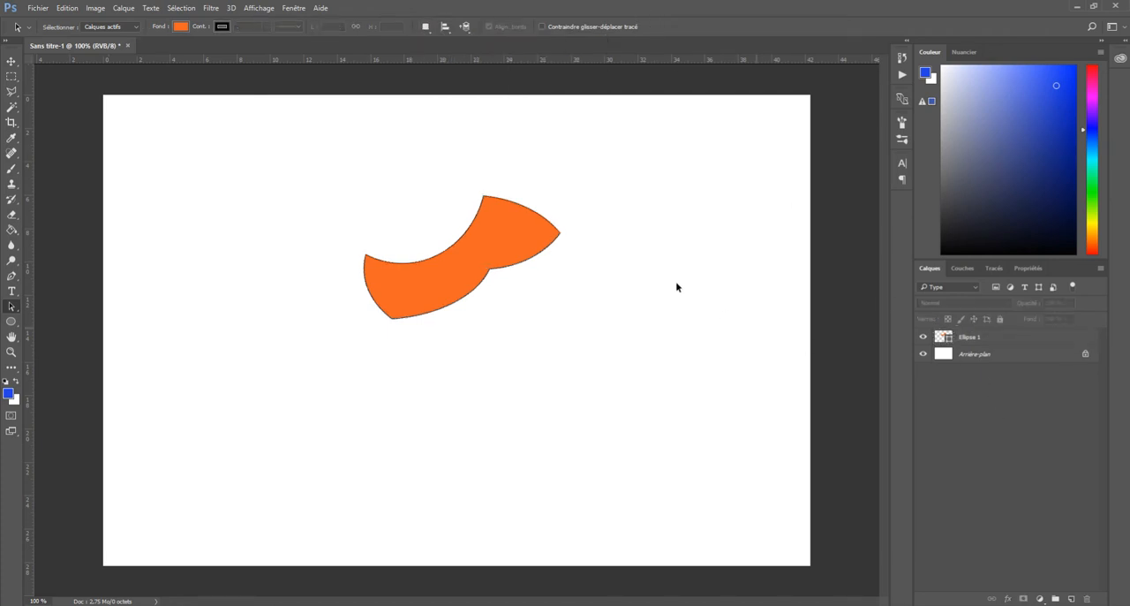
pyautogui.click(991, 336)
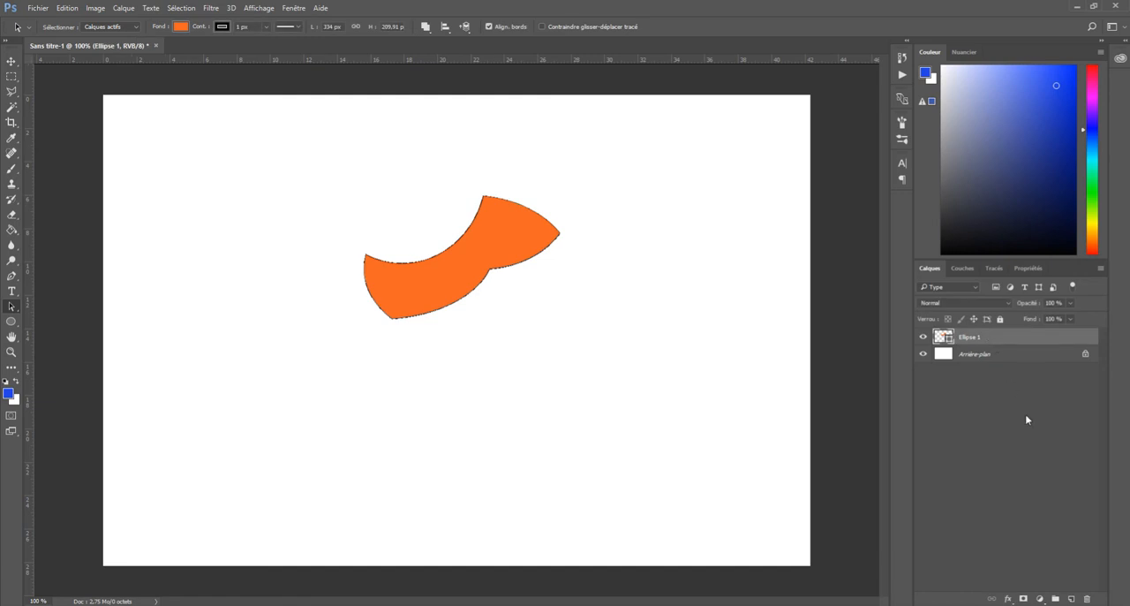
pyautogui.click(1088, 600)
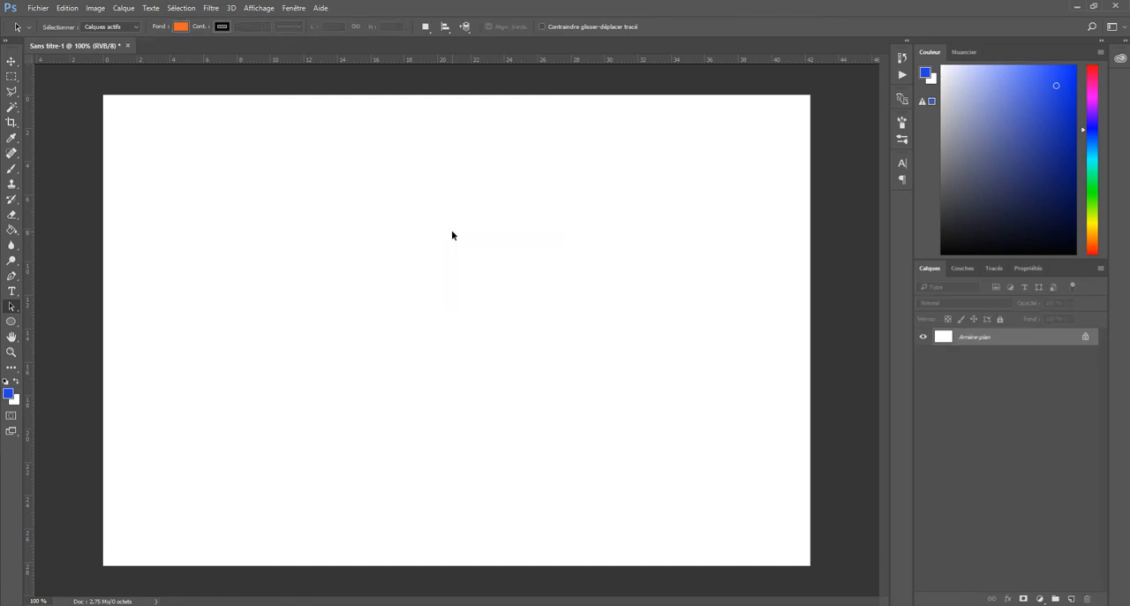
# Draw a yellow circle about 338 px in diameter near the canvas centre with the Ellipse tool and a 2 px stroke
pyautogui.click(11, 323)
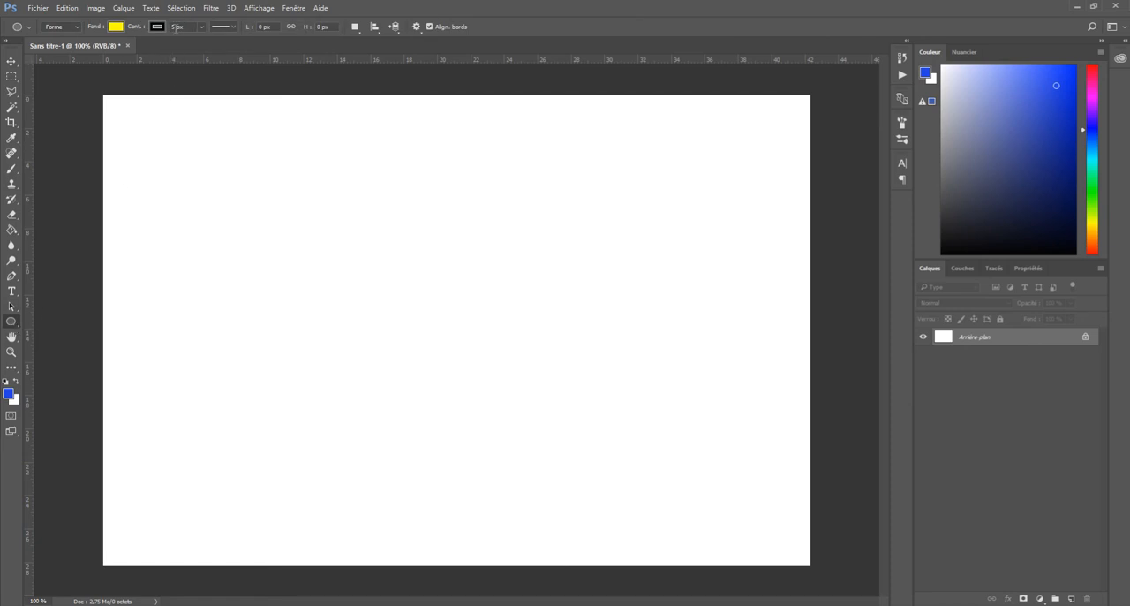
pyautogui.press('Return')
pyautogui.moveTo(371, 251); pyautogui.dragTo(564, 440)
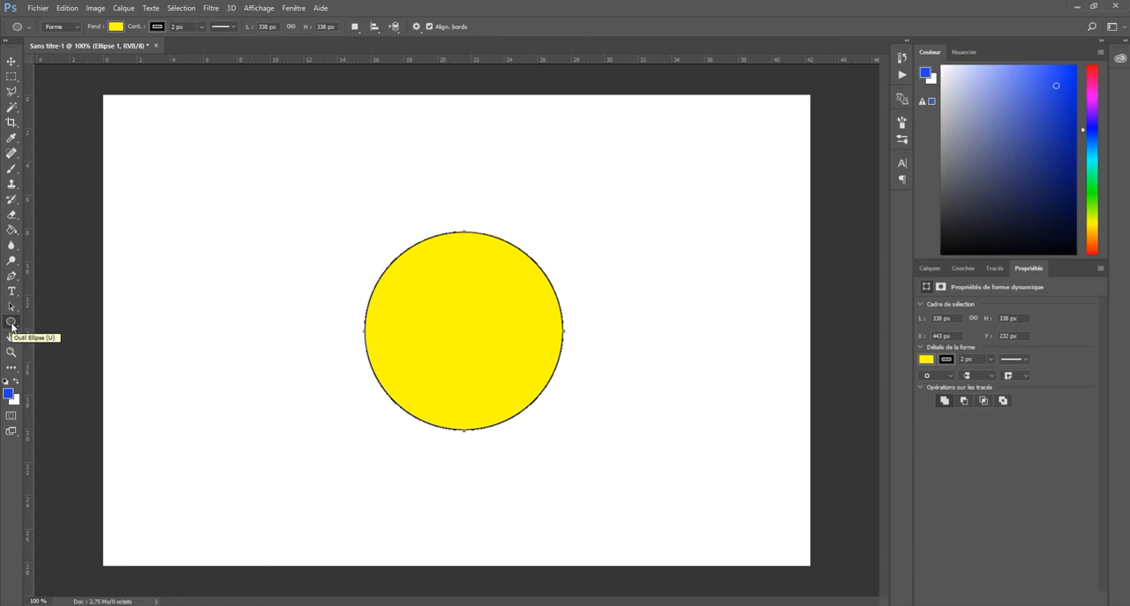
pyautogui.click(929, 267)
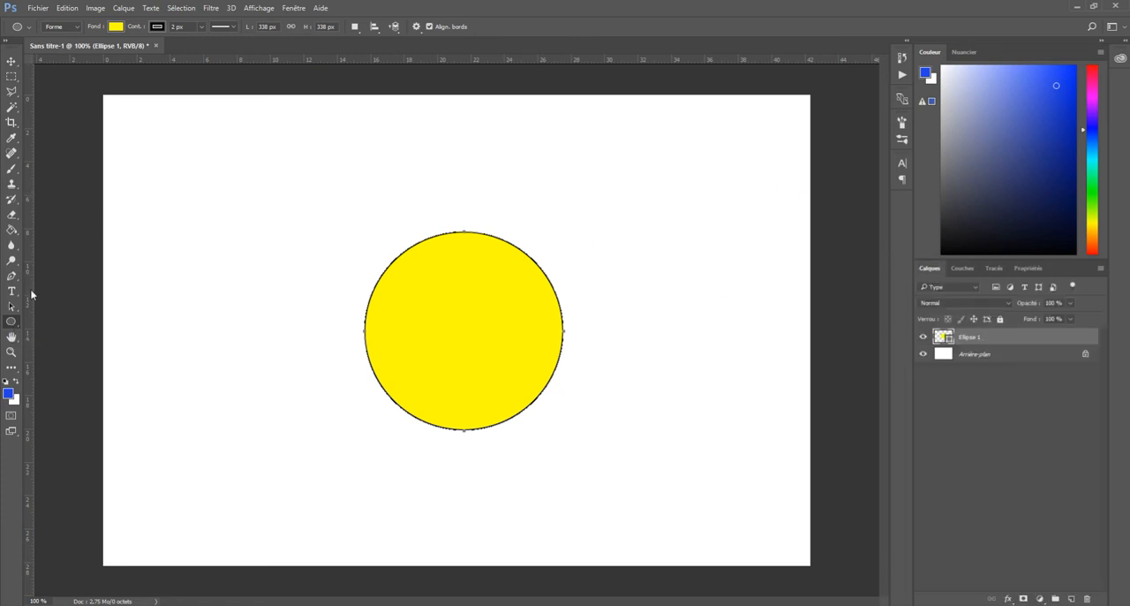
# Draw a 3-sided polygon about 240 by 237 px over the circle's left edge on its own layer, then delete that layer
pyautogui.rightClick(11, 324)
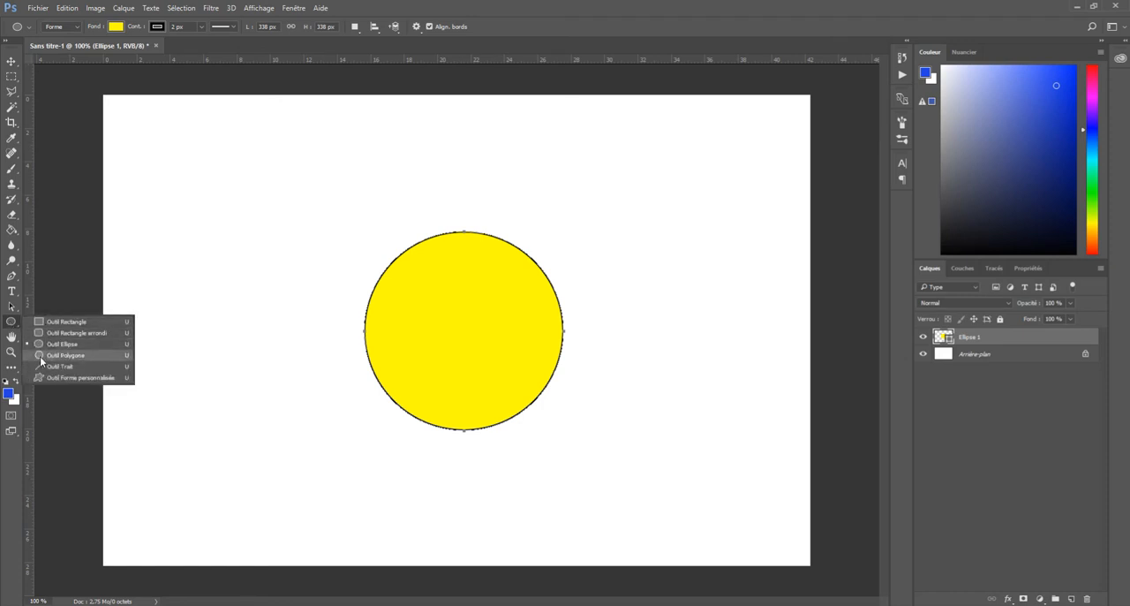
pyautogui.click(38, 355)
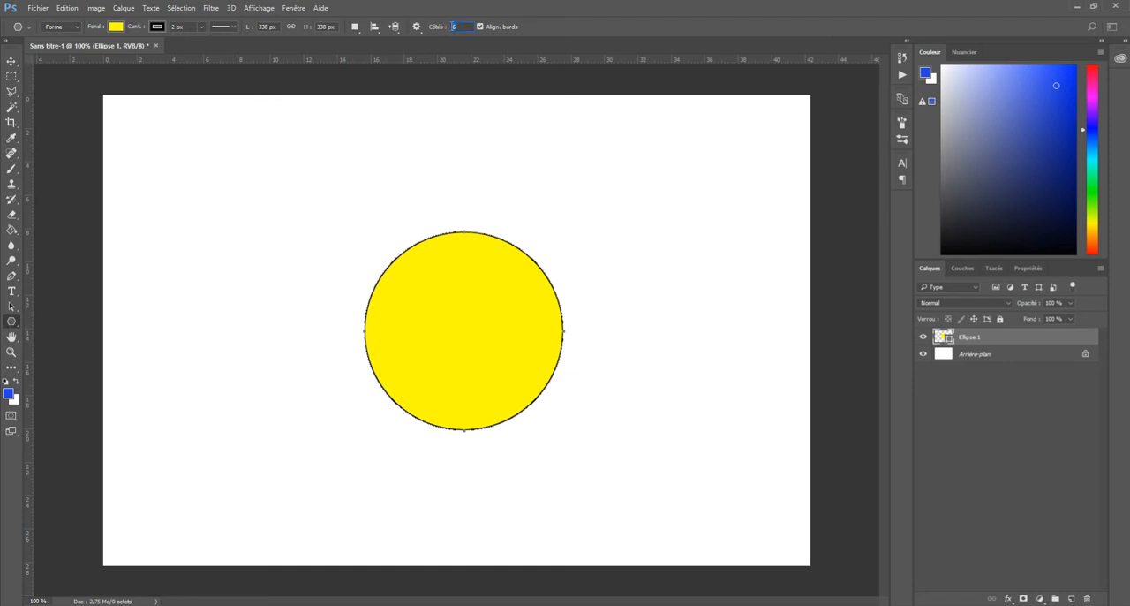
pyautogui.write('3')
pyautogui.moveTo(338, 284); pyautogui.dragTo(418, 308)
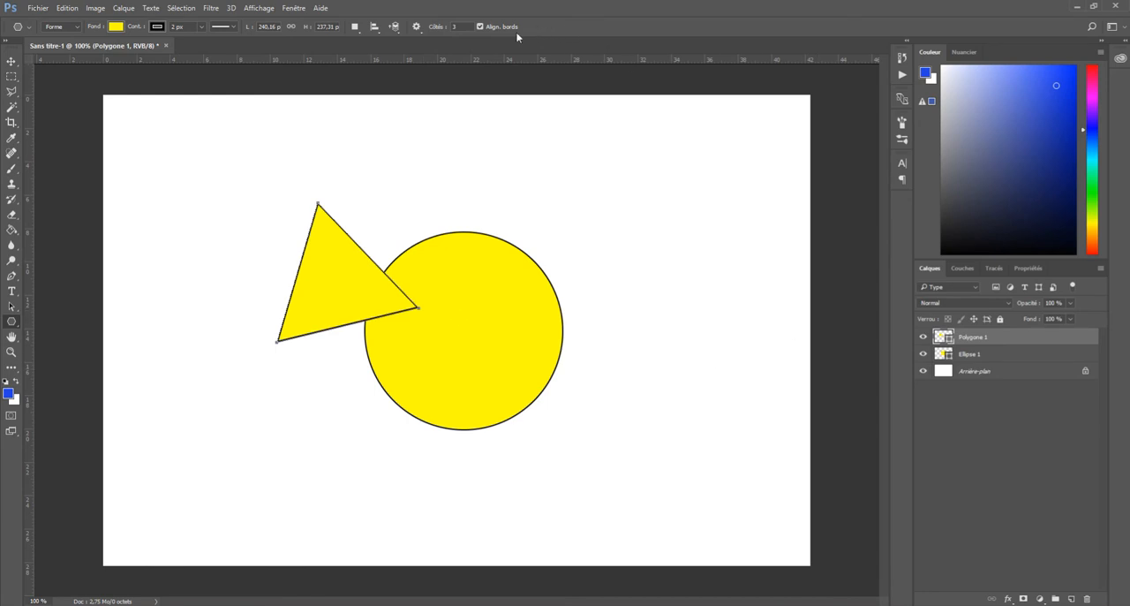
pyautogui.click(1089, 601)
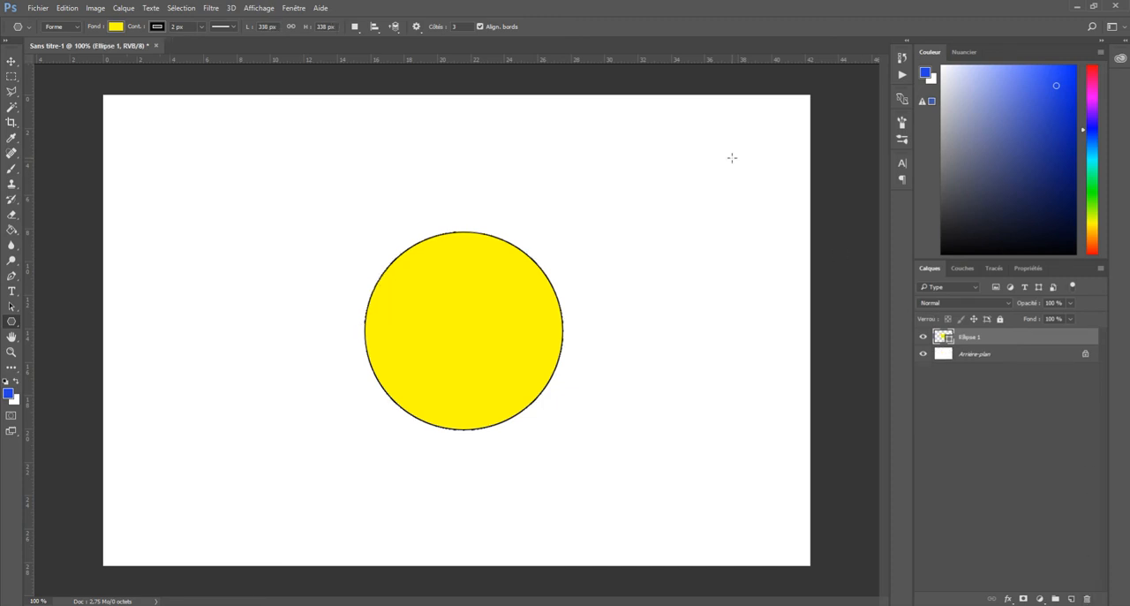
# With the Soustraire la forme avant operation, cut a triangular mouth into the circle's left side up to its centre, then deselect the layer
pyautogui.click(356, 30)
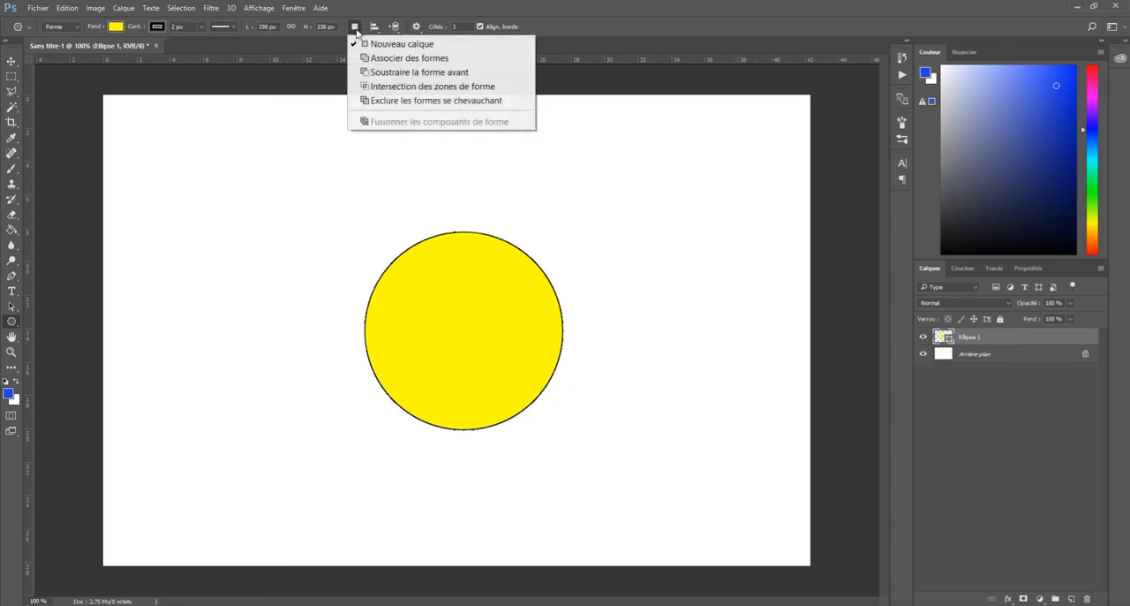
pyautogui.click(372, 73)
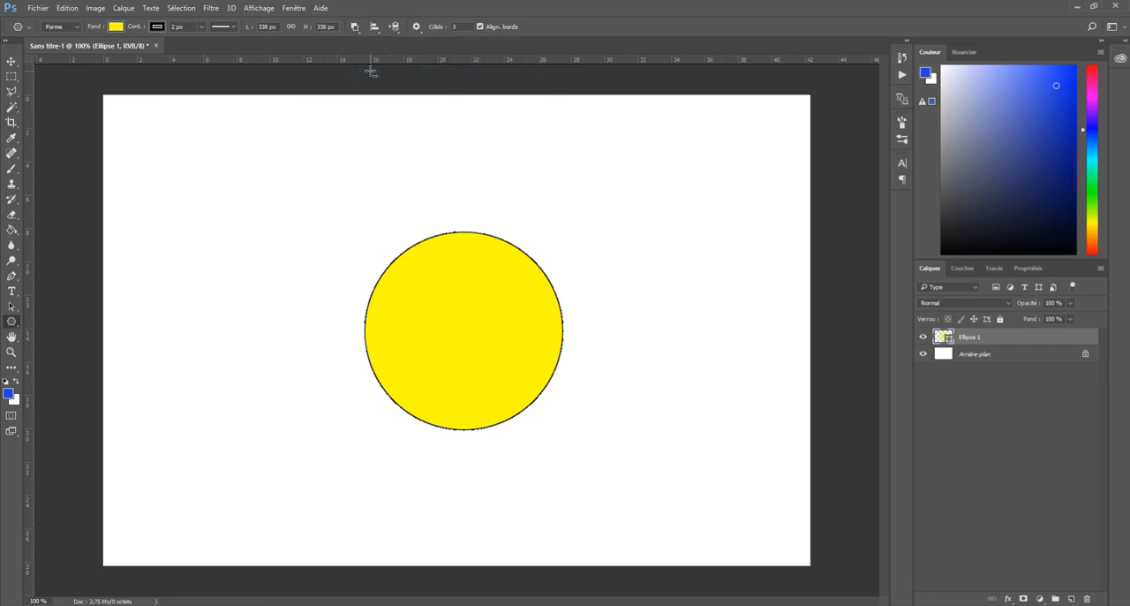
pyautogui.moveTo(336, 271); pyautogui.dragTo(458, 327)
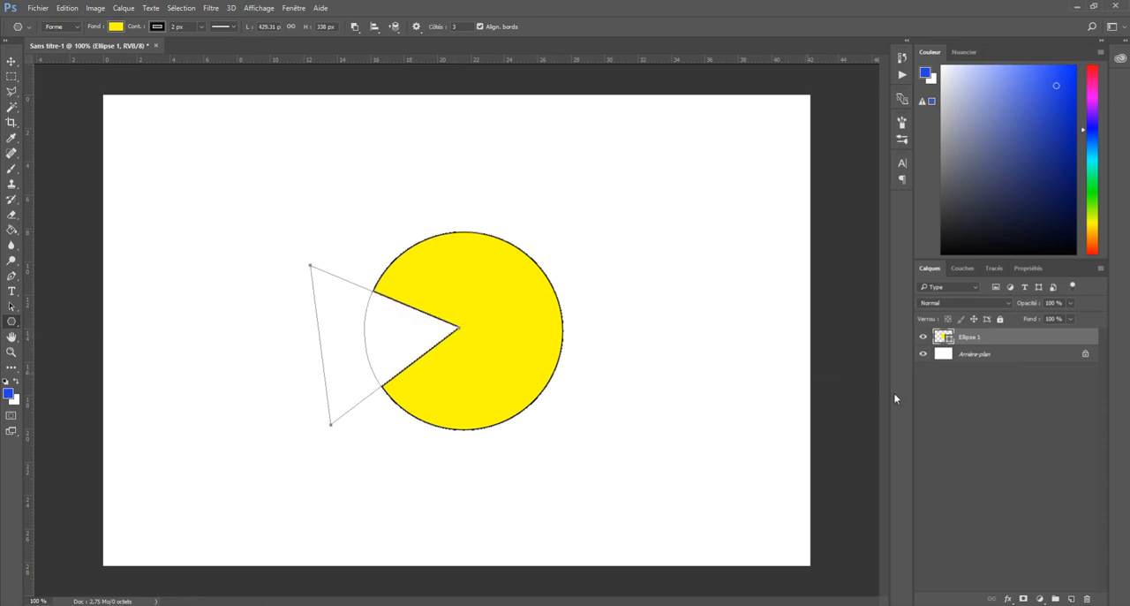
pyautogui.click(1028, 411)
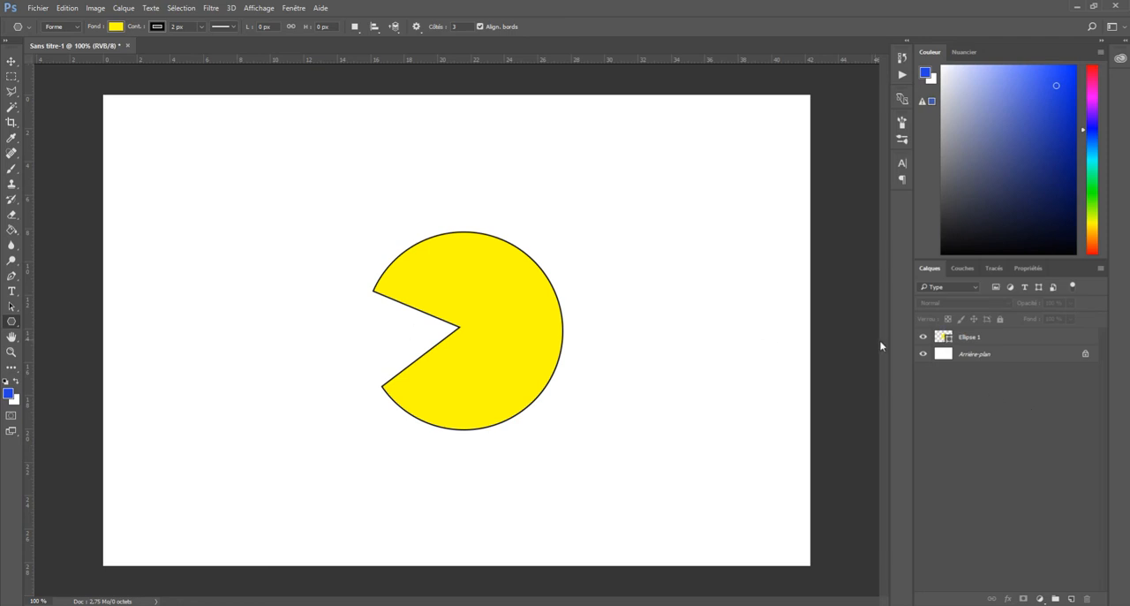
# Merge the circle and triangle paths of the Ellipse 1 layer with Fusionner les composants de forme, then deselect the layer
pyautogui.click(941, 339)
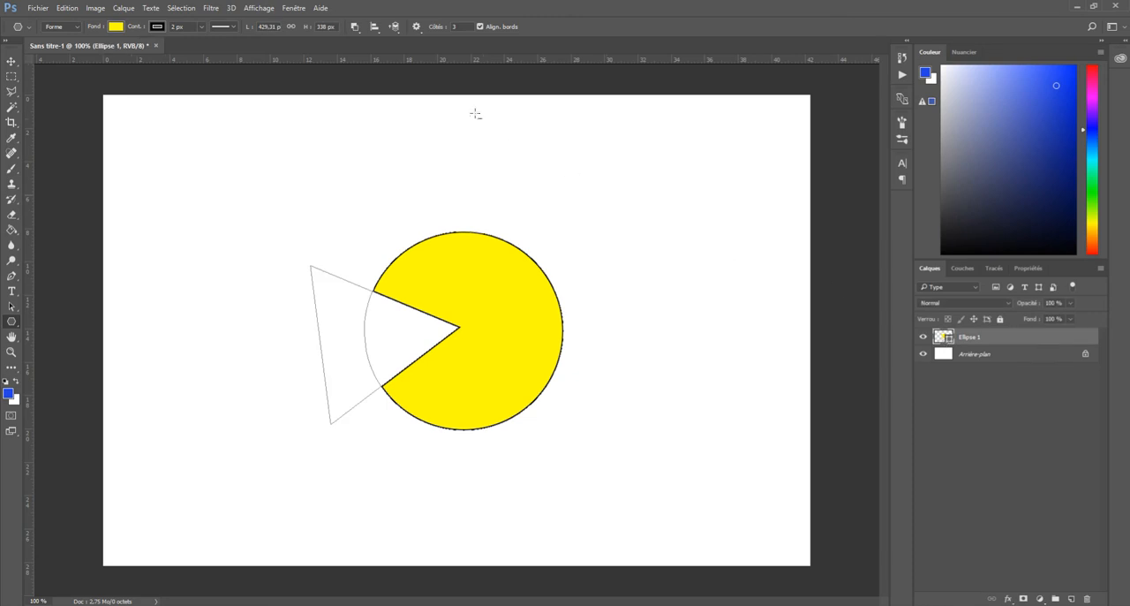
pyautogui.click(353, 28)
pyautogui.click(379, 9)
pyautogui.click(982, 413)
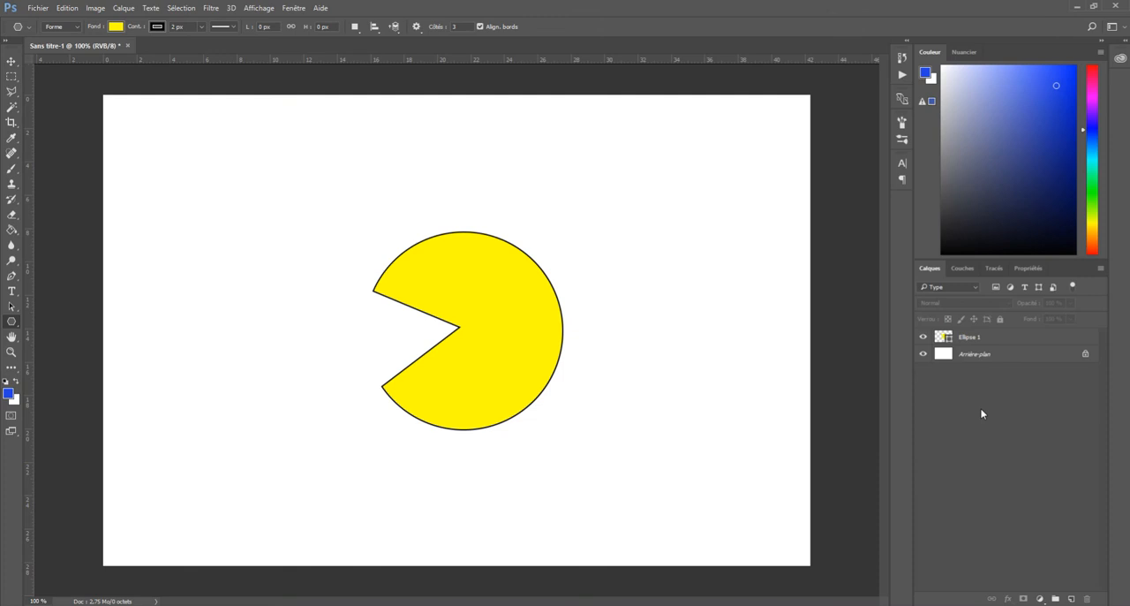
pyautogui.click(943, 336)
pyautogui.click(354, 27)
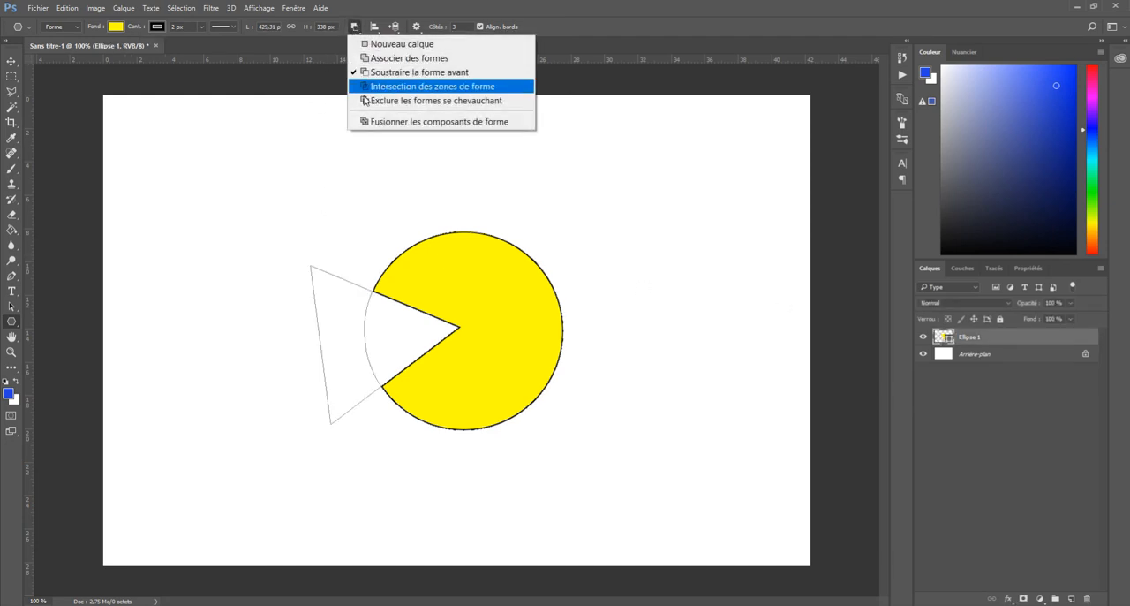
pyautogui.click(369, 123)
pyautogui.click(1006, 437)
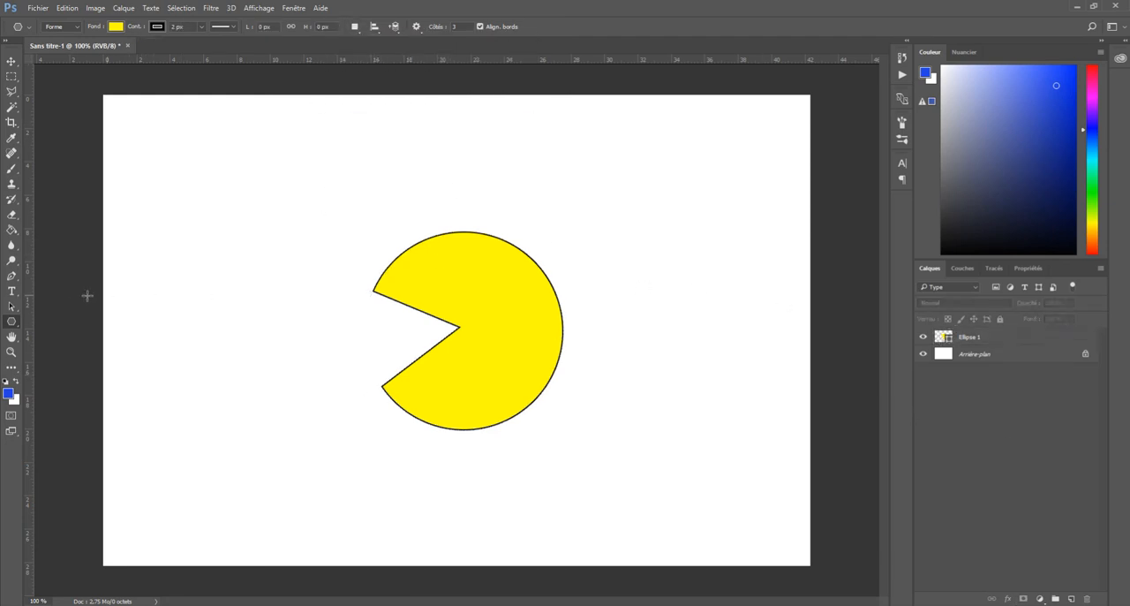
# Move the merged yellow Pac-Man into the left half of the canvas with the Path Selection tool, then deselect its layer
pyautogui.click(12, 309)
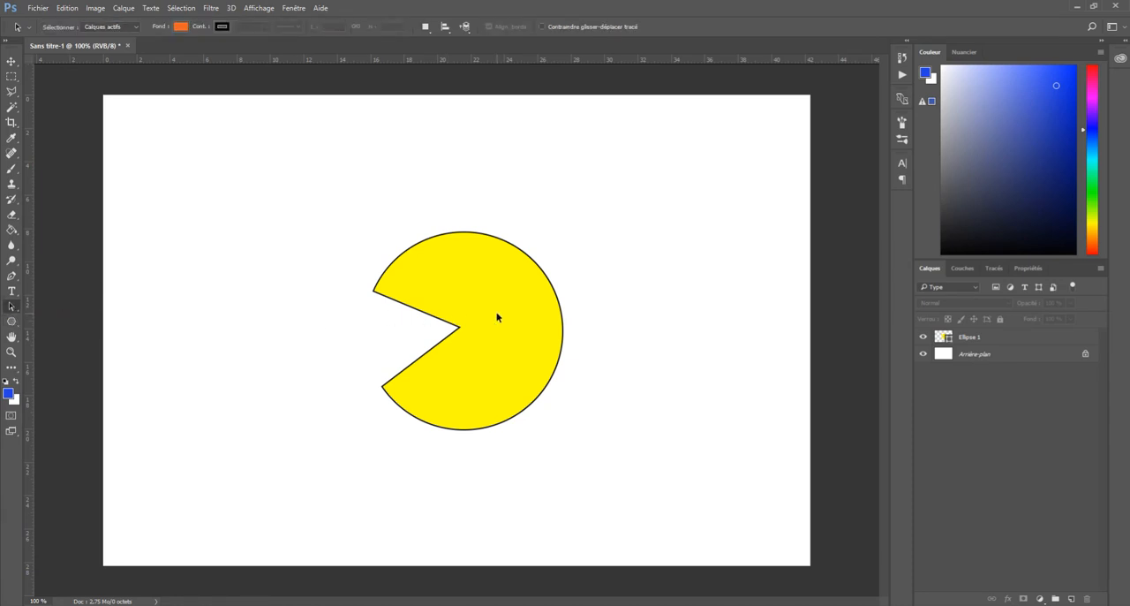
pyautogui.click(962, 338)
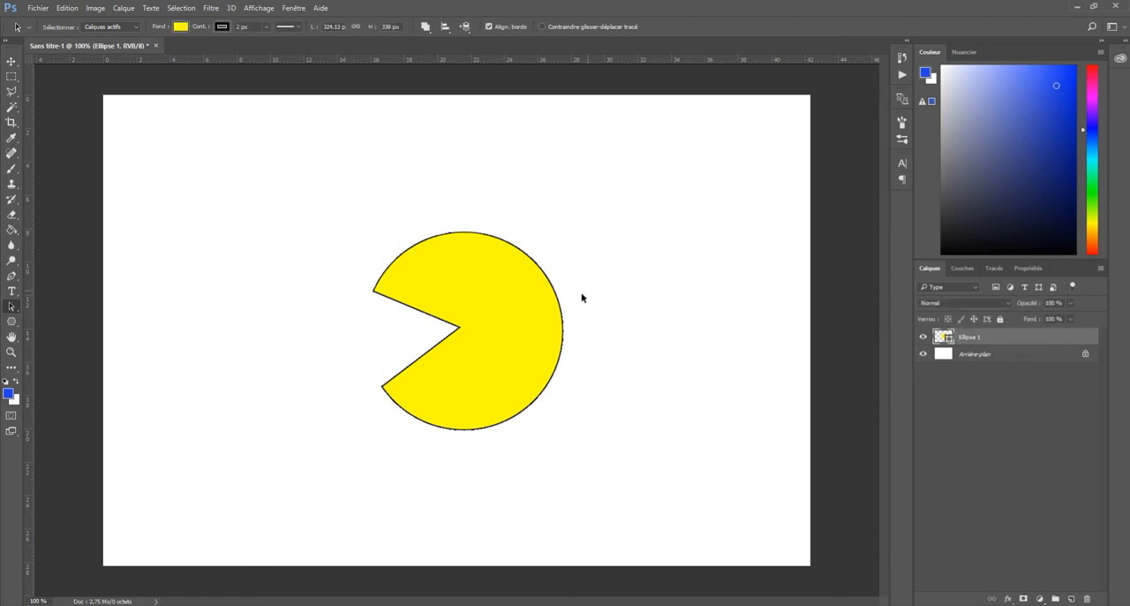
pyautogui.moveTo(514, 313); pyautogui.dragTo(341, 309)
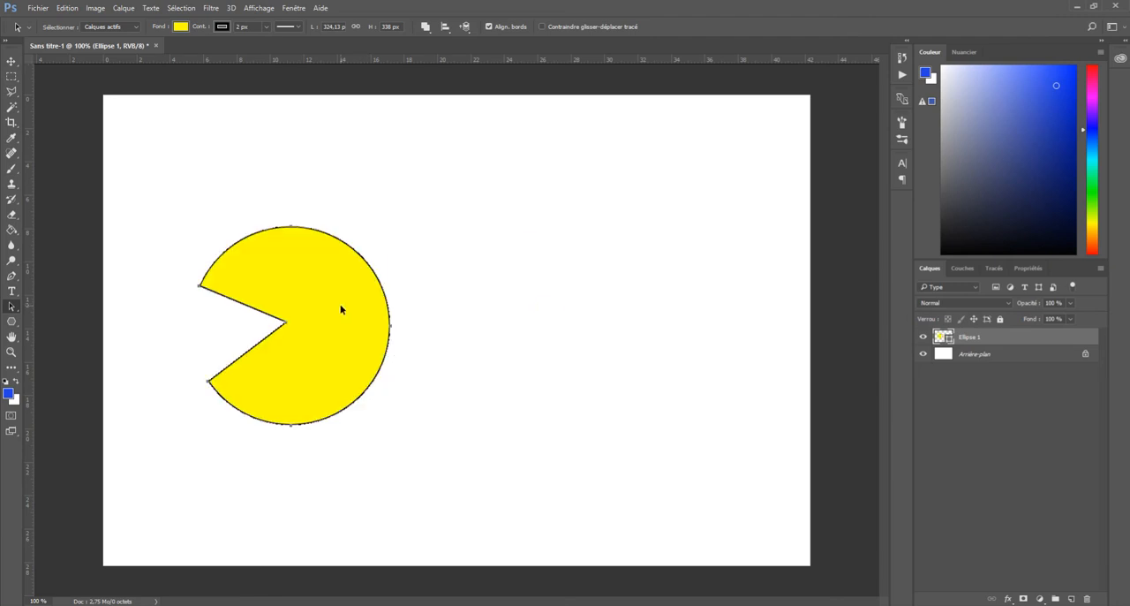
pyautogui.click(1036, 422)
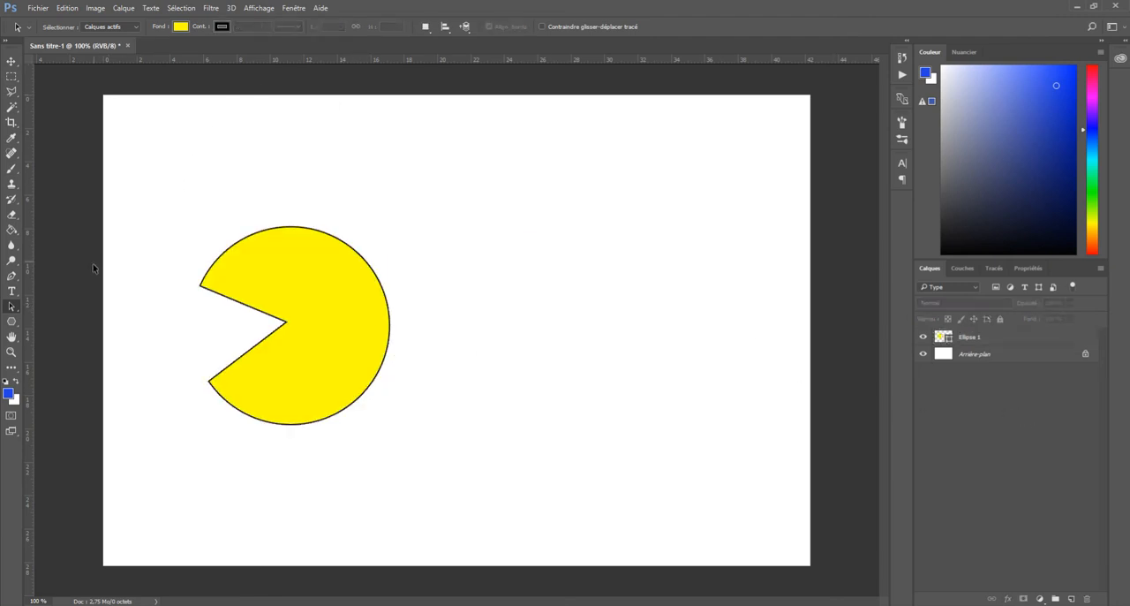
# Draw a dark blue circle about 274 px in diameter to the right of the Pac-Man on a new layer with the Ellipse tool
pyautogui.click(13, 323)
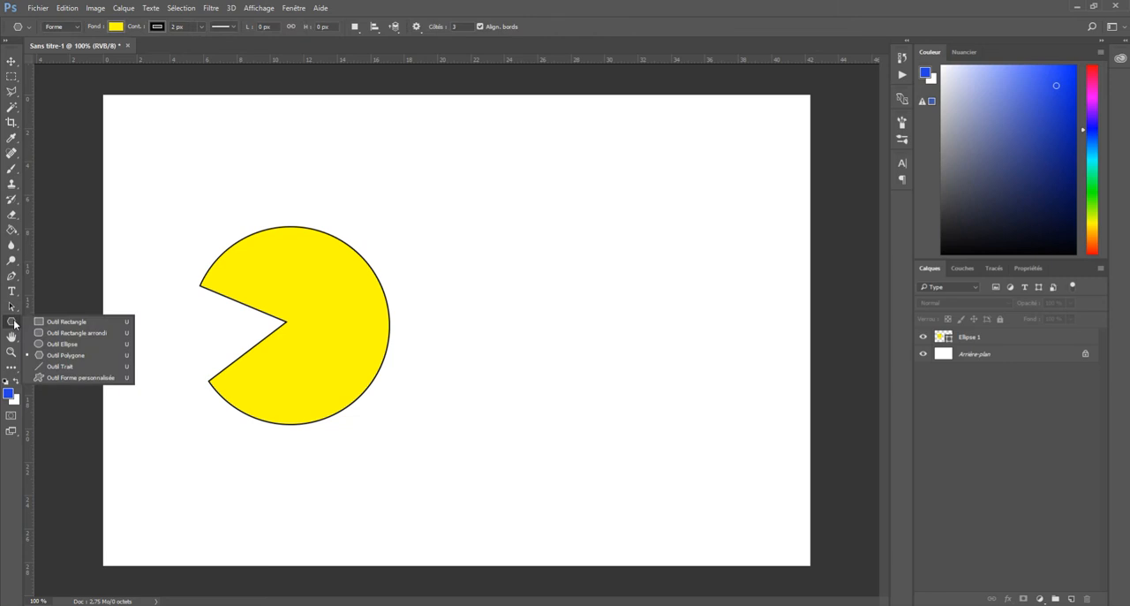
pyautogui.click(55, 343)
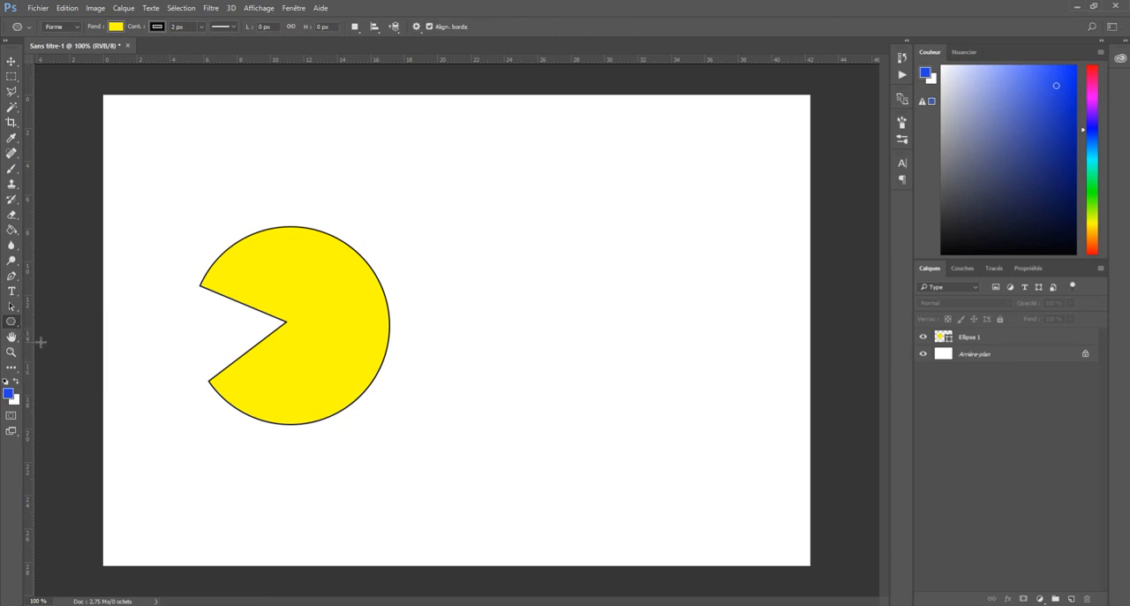
pyautogui.click(116, 27)
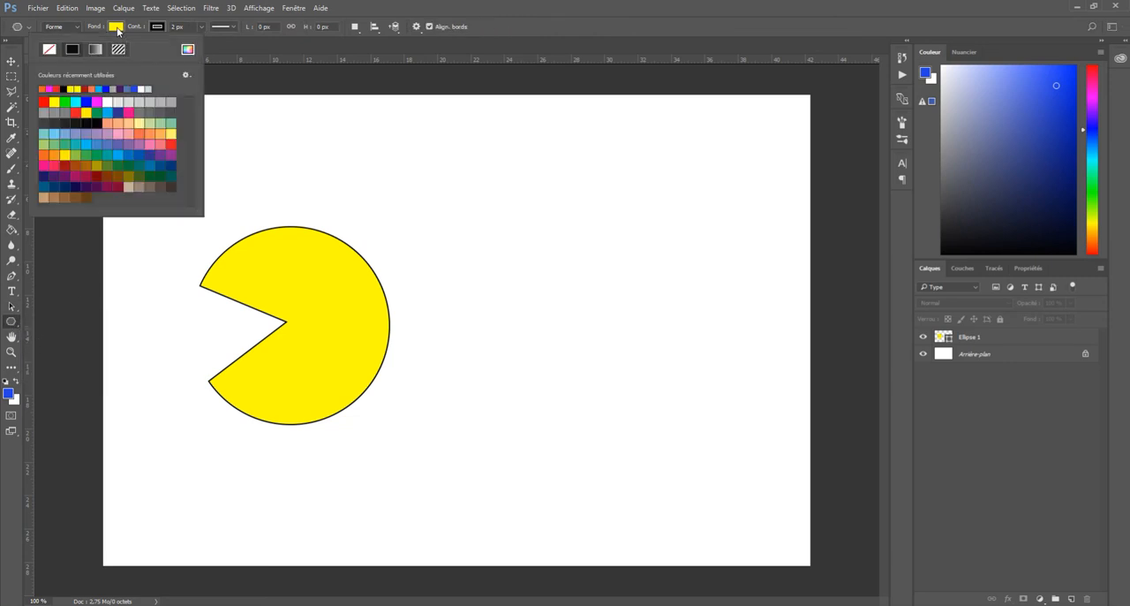
pyautogui.click(118, 112)
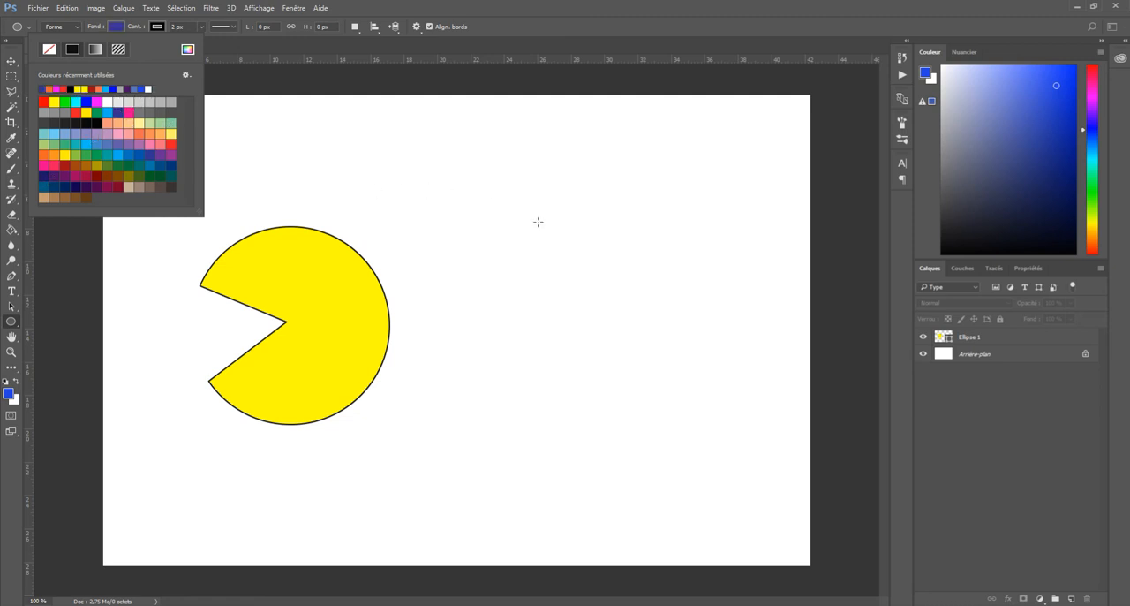
pyautogui.click(541, 23)
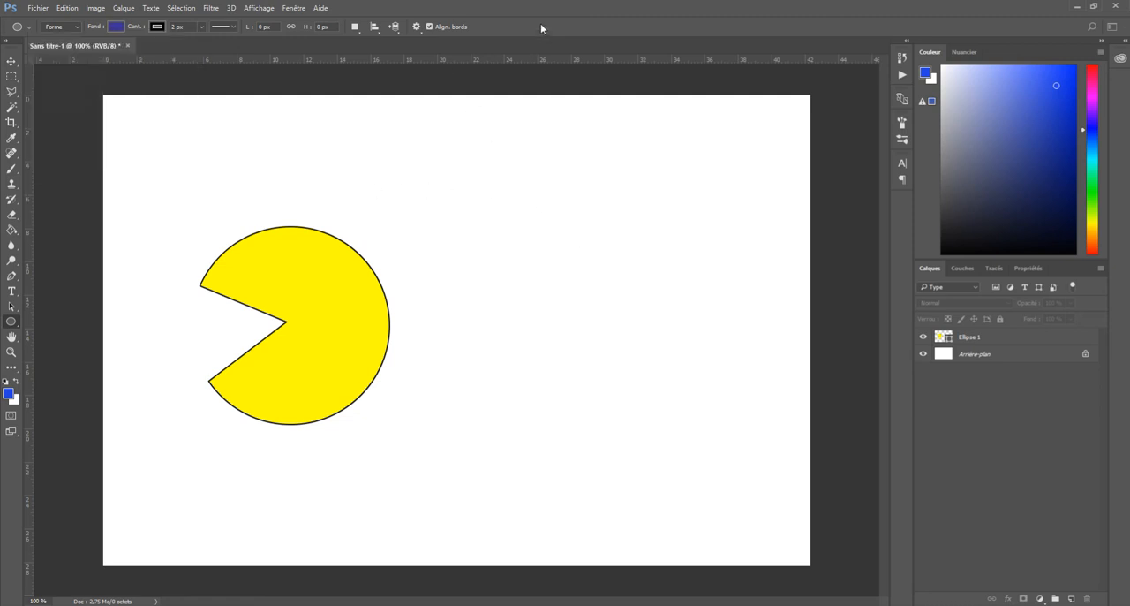
pyautogui.click(354, 27)
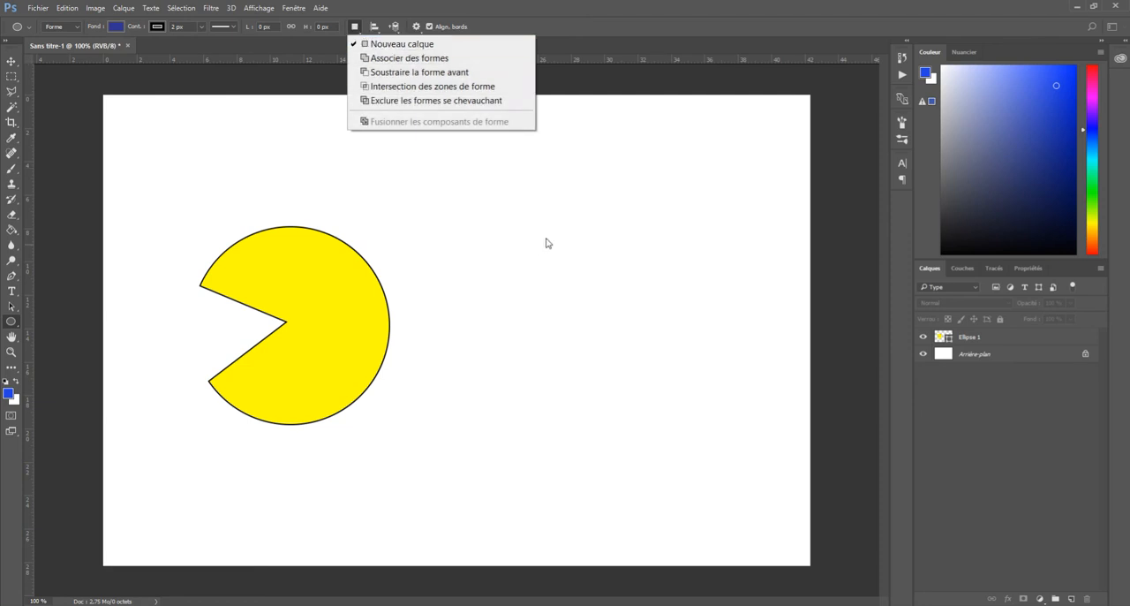
pyautogui.click(565, 217)
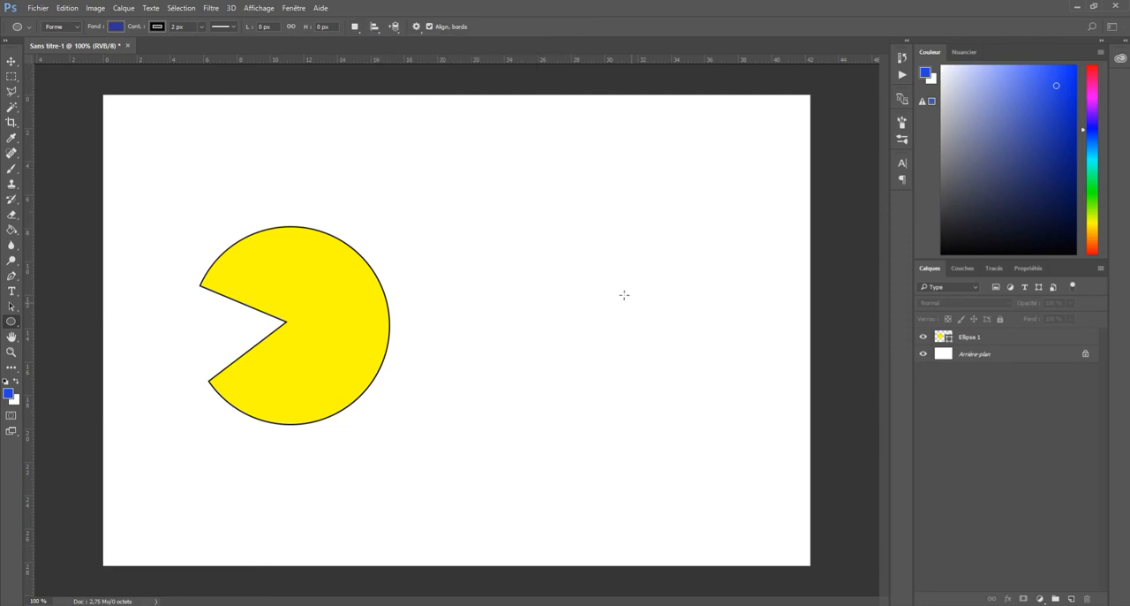
pyautogui.moveTo(526, 194); pyautogui.dragTo(703, 352)
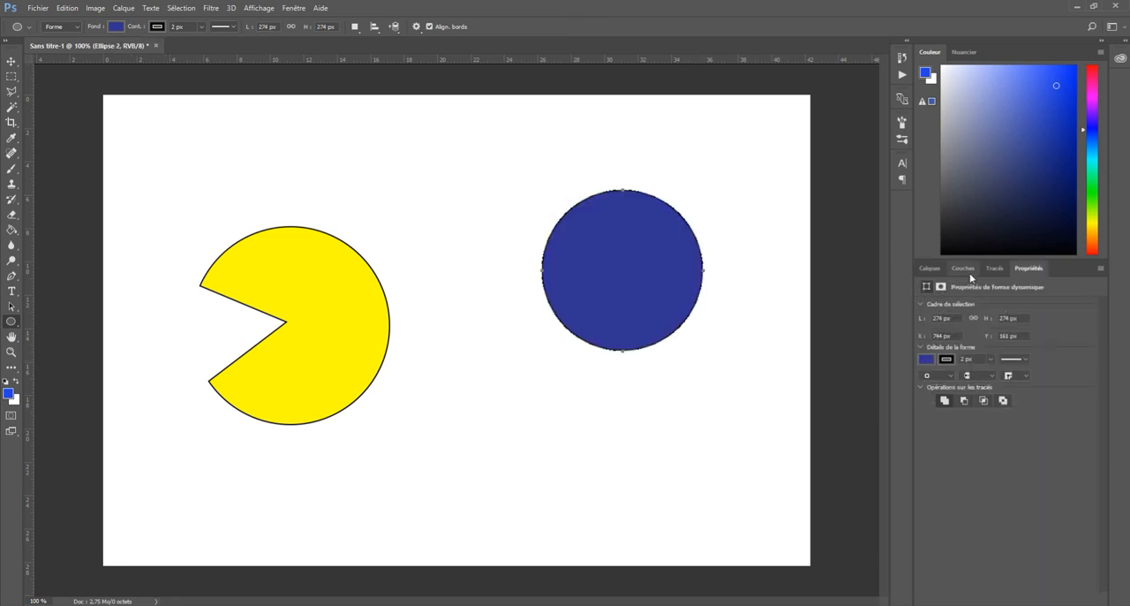
# Hide and show the Ellipse 2 and Ellipse 1 layers in turn to check which shape each one holds
pyautogui.click(930, 267)
pyautogui.click(924, 337)
pyautogui.click(923, 337)
pyautogui.click(924, 354)
pyautogui.click(924, 353)
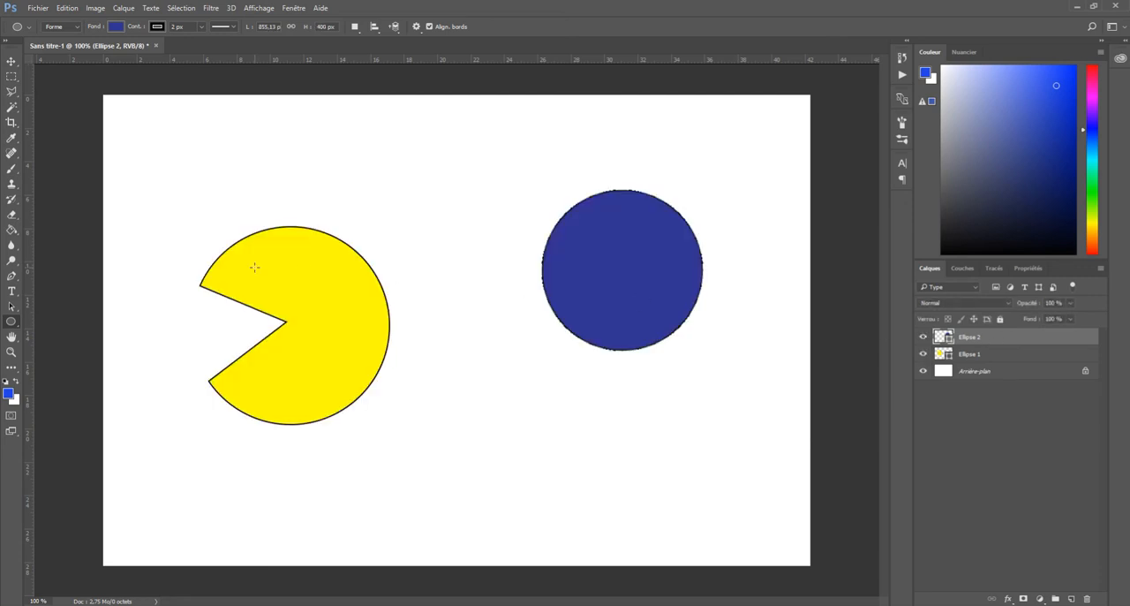
# With Associer des formes, add a rectangle about 273 by 197 px extending down from the blue circle's middle, then deselect the layer
pyautogui.rightClick(12, 323)
pyautogui.click(55, 323)
pyautogui.click(355, 27)
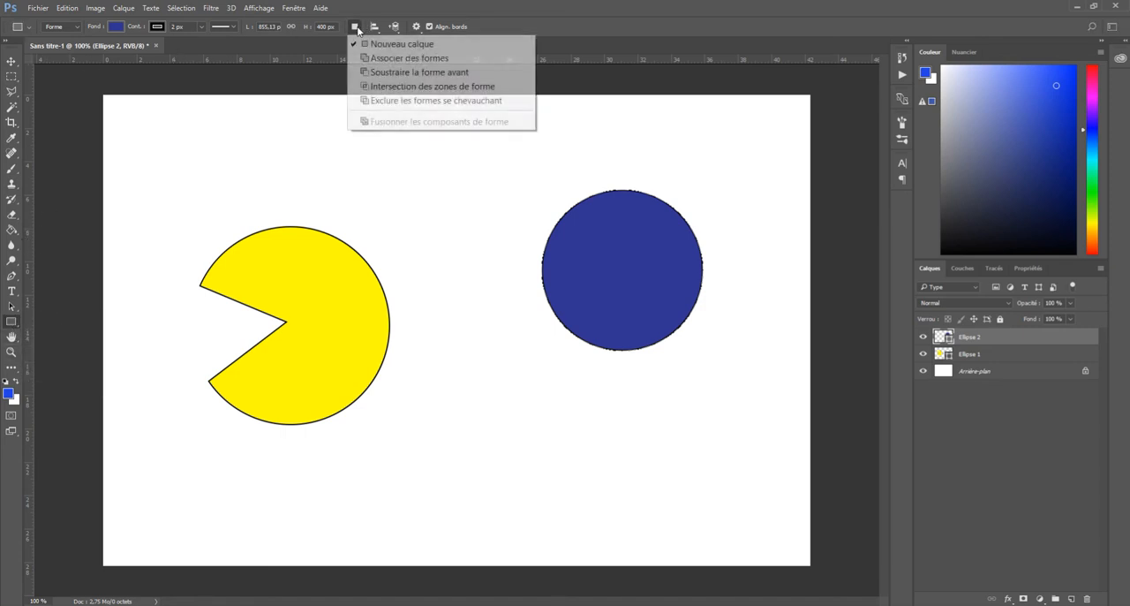
pyautogui.click(367, 59)
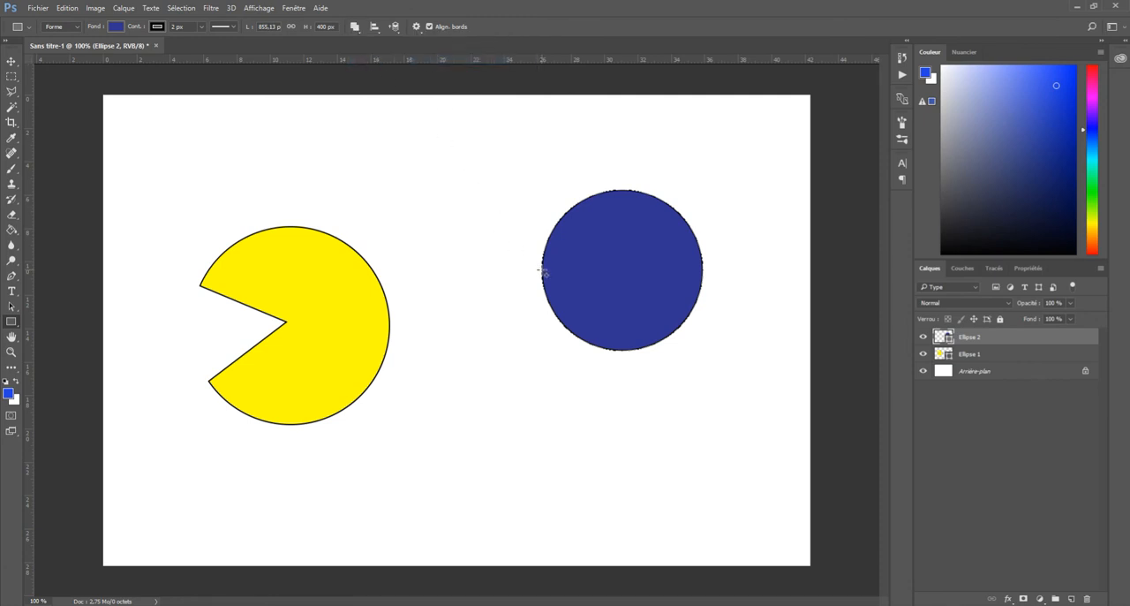
pyautogui.moveTo(541, 269); pyautogui.dragTo(703, 386)
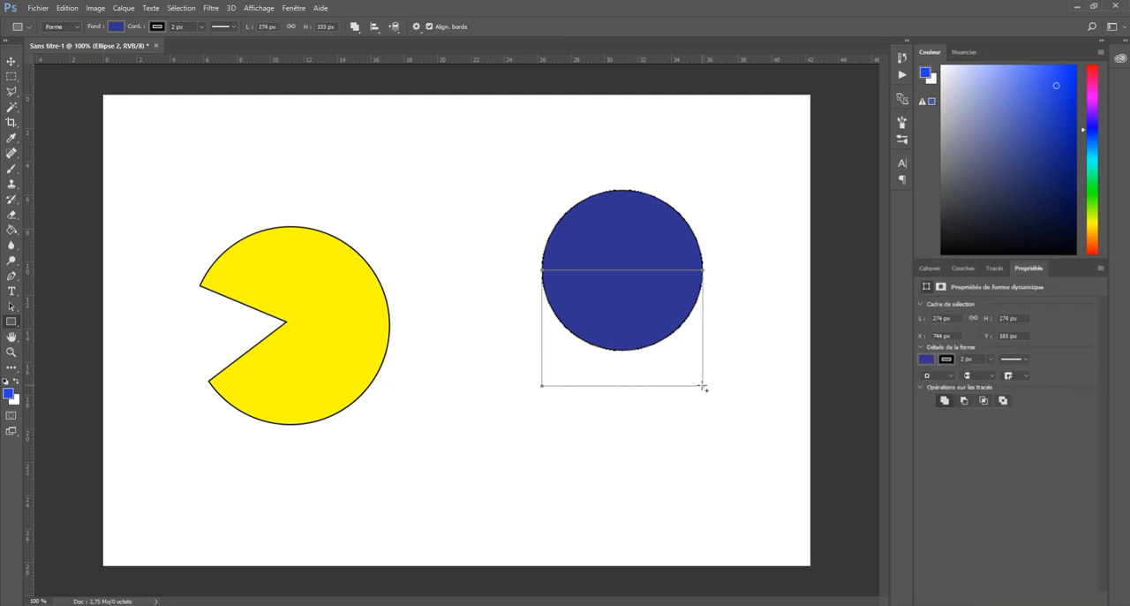
pyautogui.click(927, 267)
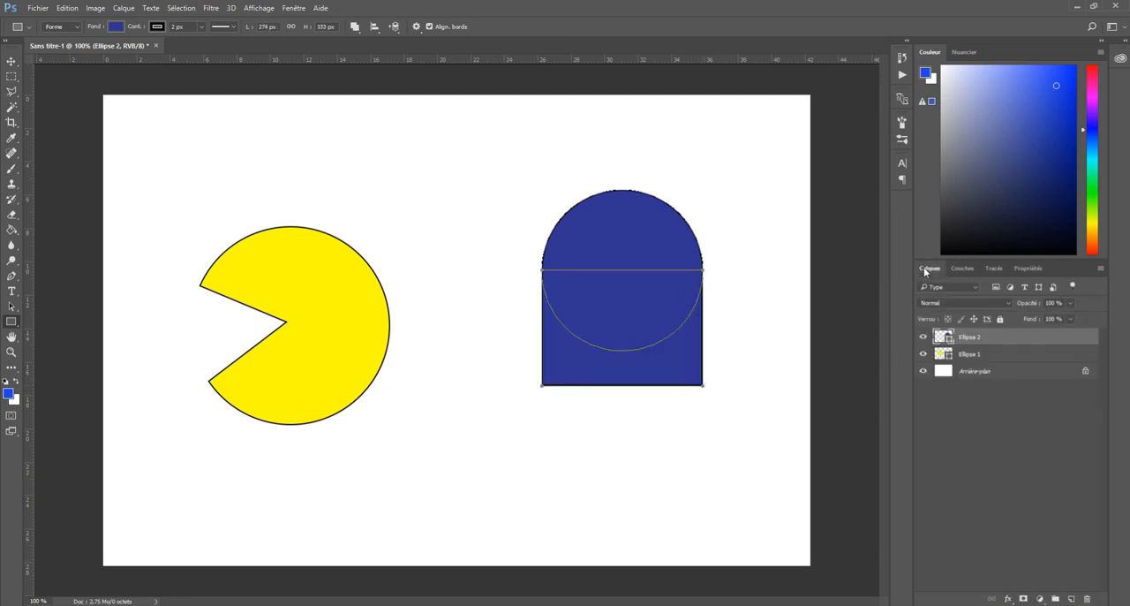
pyautogui.click(1005, 476)
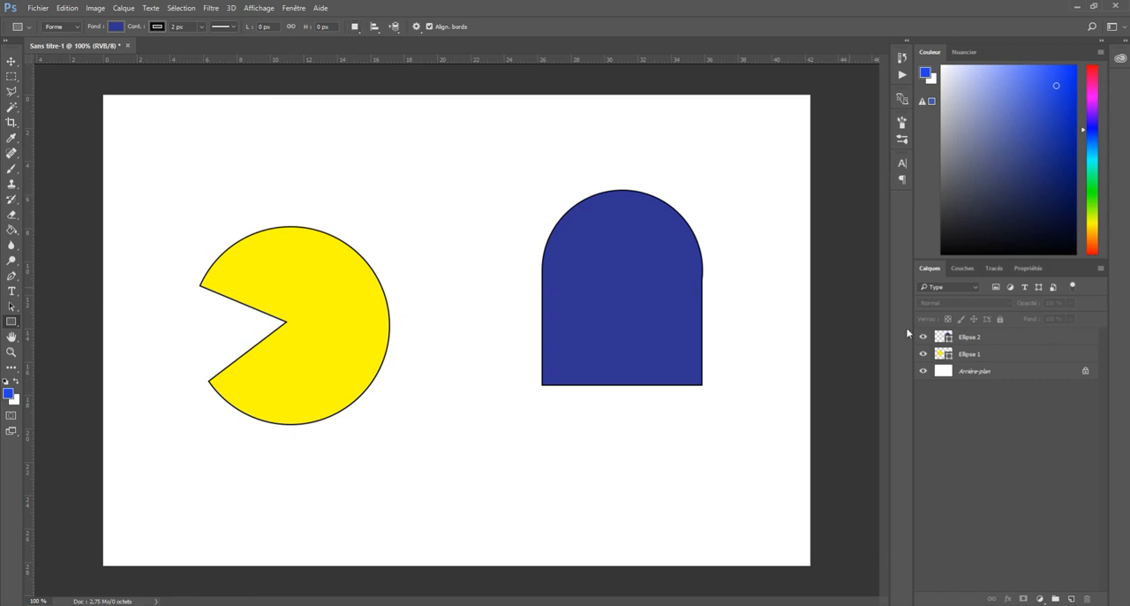
# On the Ellipse 2 layer, draw an 87 px square just below the ghost's lower-left corner using Soustraire la forme avant
pyautogui.click(981, 339)
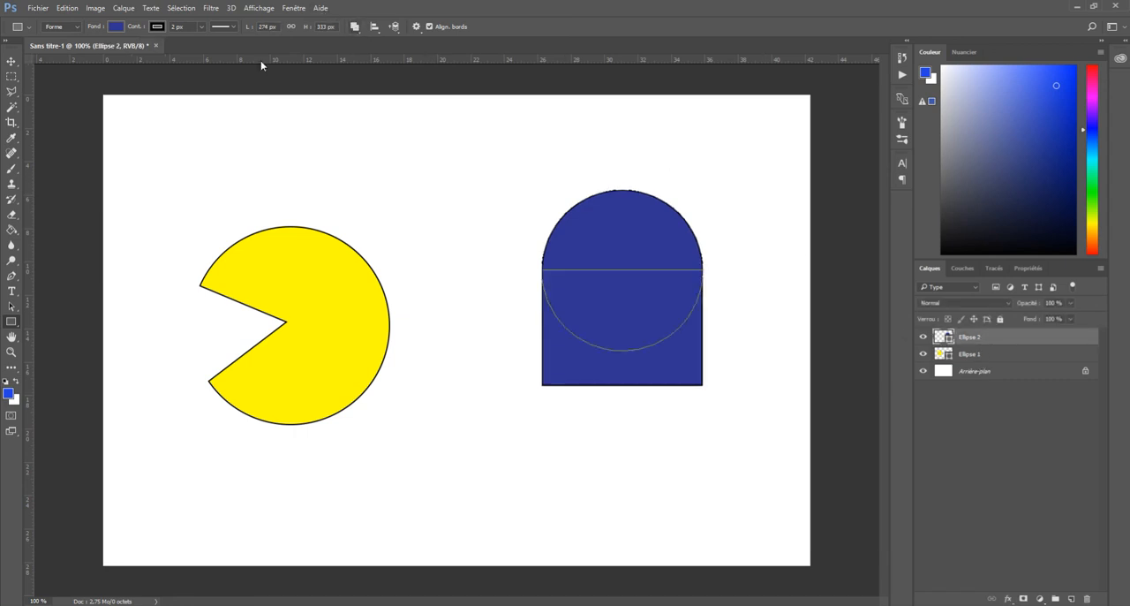
pyautogui.click(354, 27)
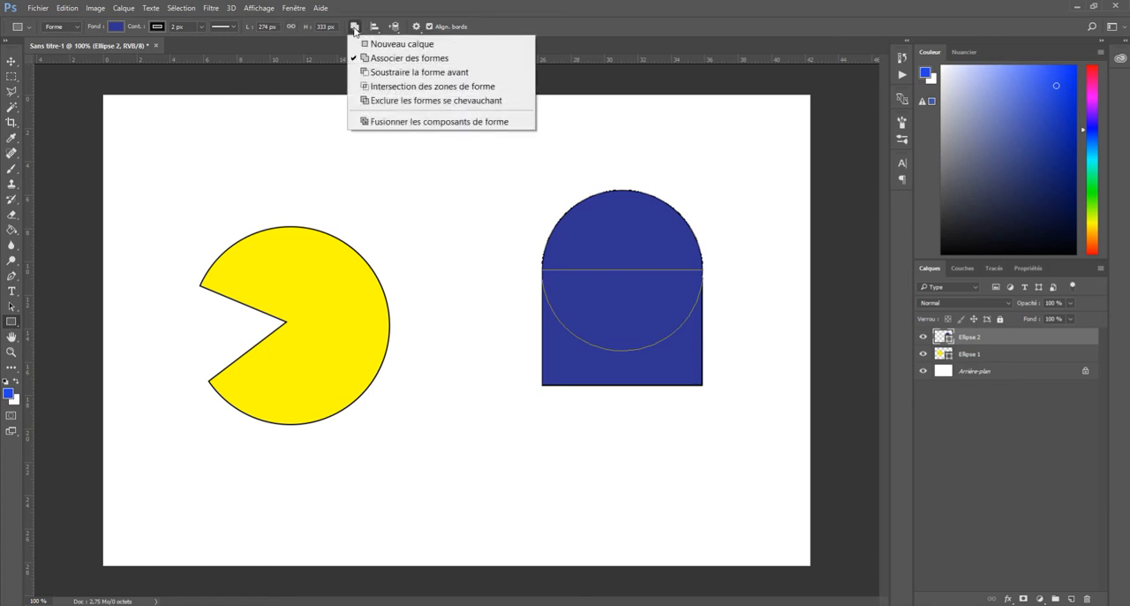
pyautogui.click(415, 72)
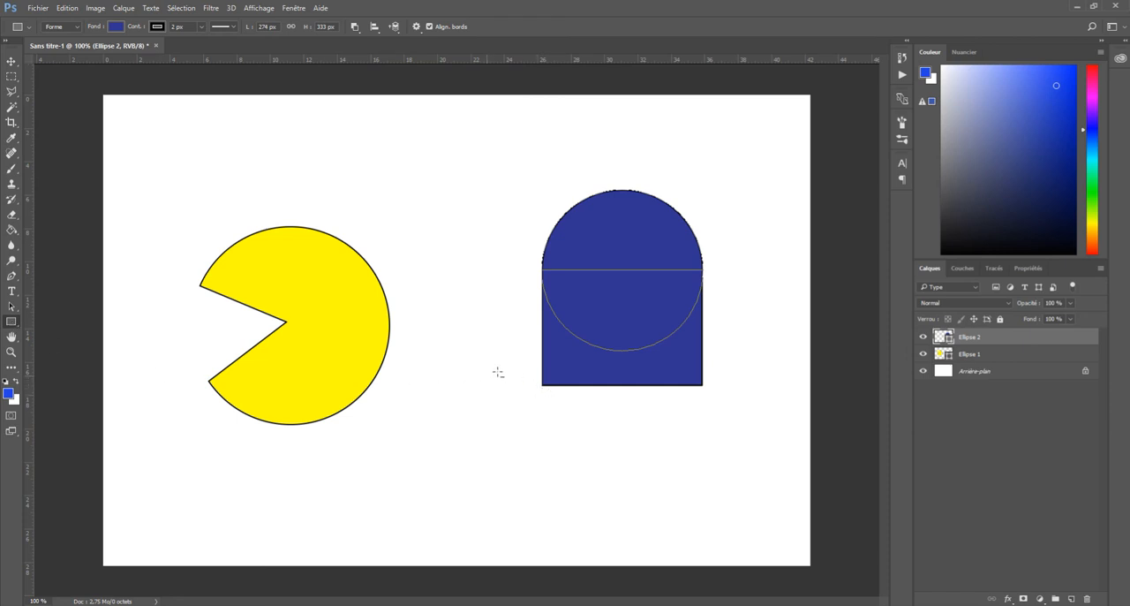
pyautogui.moveTo(550, 393); pyautogui.dragTo(602, 445)
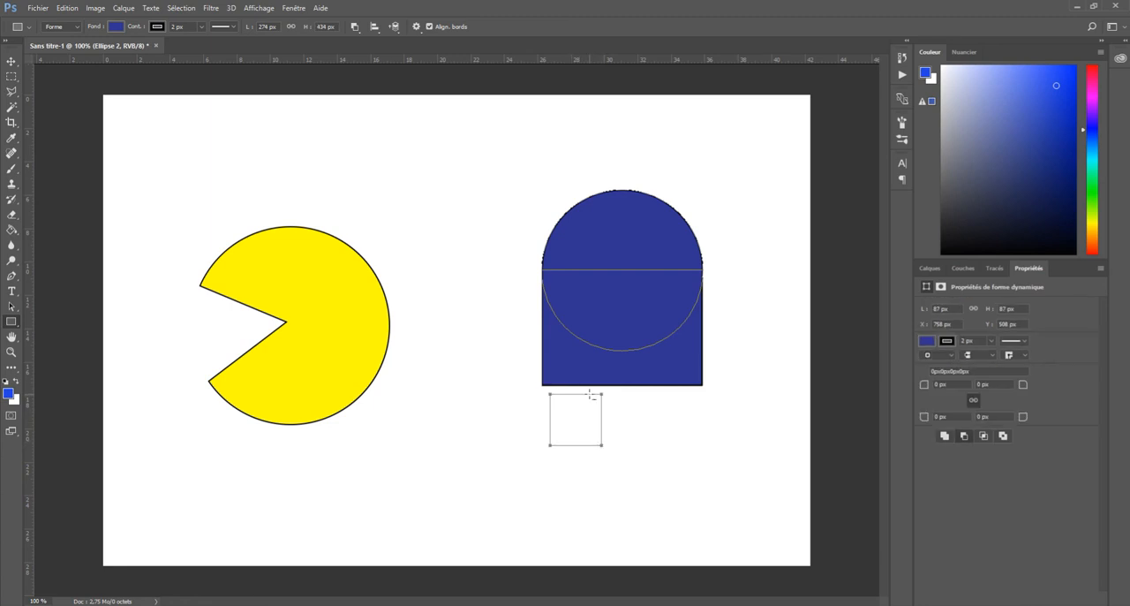
# Rotate the small square about -45° into a diamond and move it up to cut a notch at the ghost's lower-left corner
pyautogui.hotkey('ctrl', 't')
pyautogui.moveTo(606, 380); pyautogui.dragTo(569, 367)
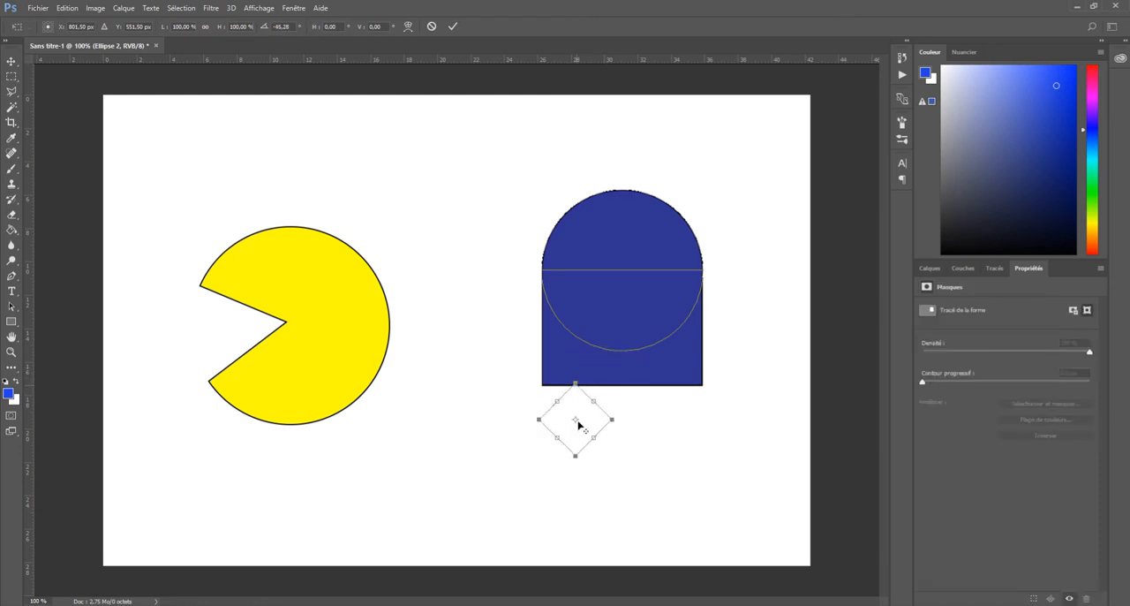
pyautogui.moveTo(583, 422); pyautogui.dragTo(586, 389)
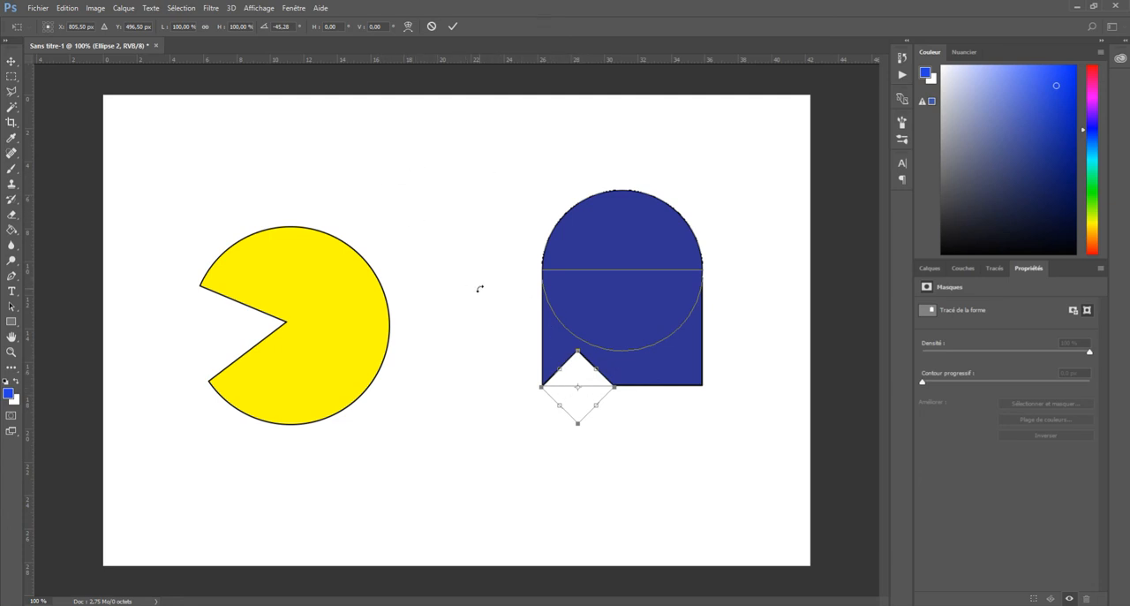
pyautogui.press('Return')
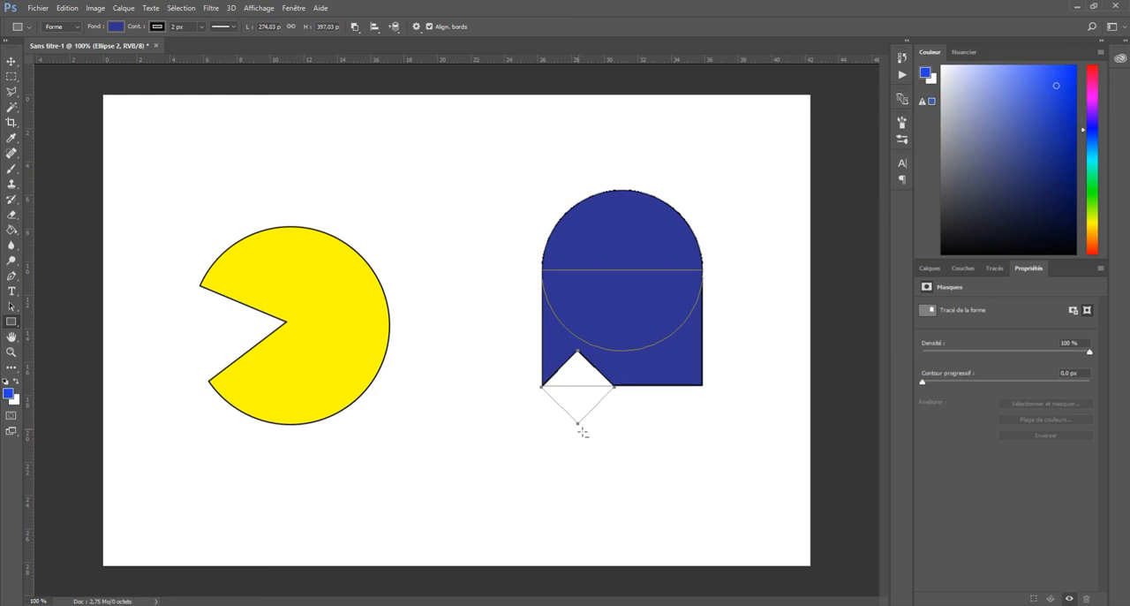
# Select the ghost's rectangle and diamond paths individually with the Path Selection tool, ending with the diamond selected
pyautogui.click(12, 306)
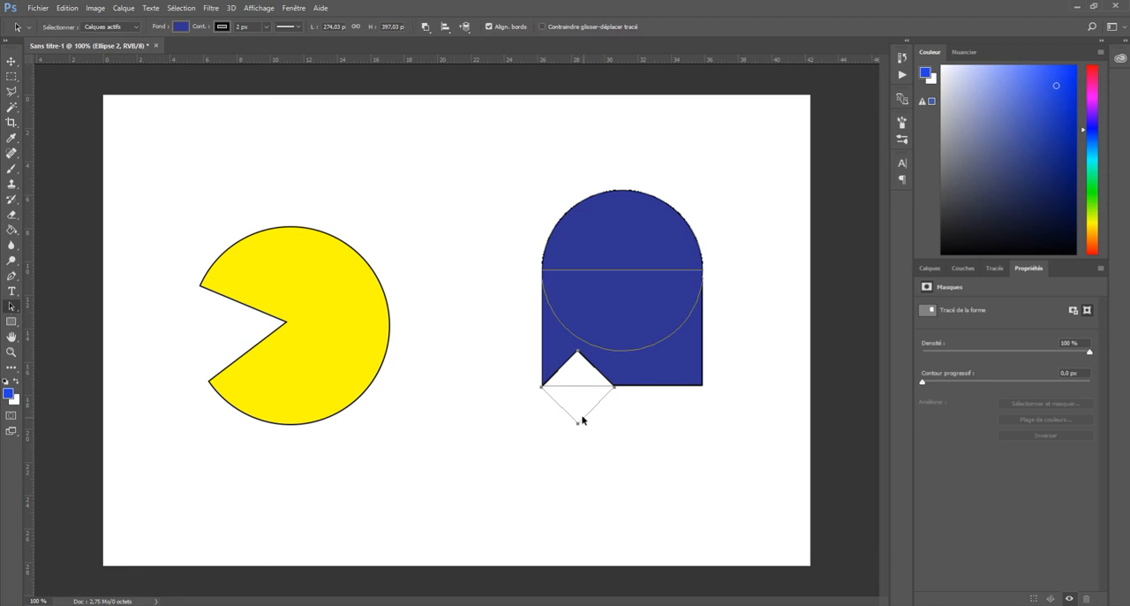
pyautogui.moveTo(567, 415)
pyautogui.mouseDown()
pyautogui.moveTo(518, 455)
pyautogui.moveTo(575, 450)
pyautogui.moveTo(574, 407)
pyautogui.moveTo(567, 419)
pyautogui.mouseUp()
pyautogui.click(576, 272)
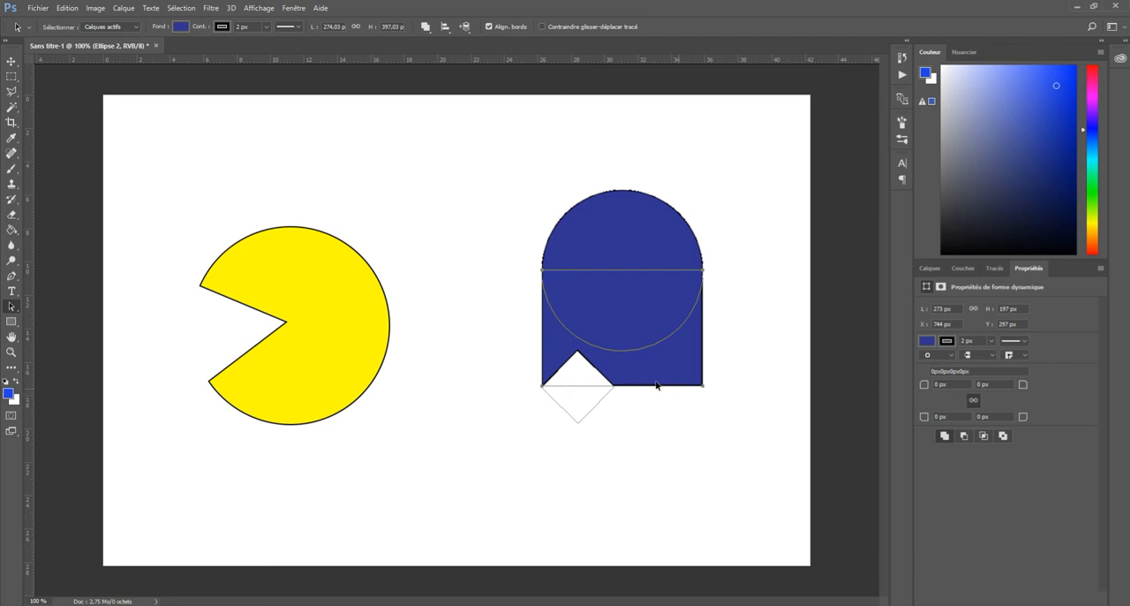
pyautogui.click(592, 413)
pyautogui.click(642, 353)
pyautogui.click(599, 404)
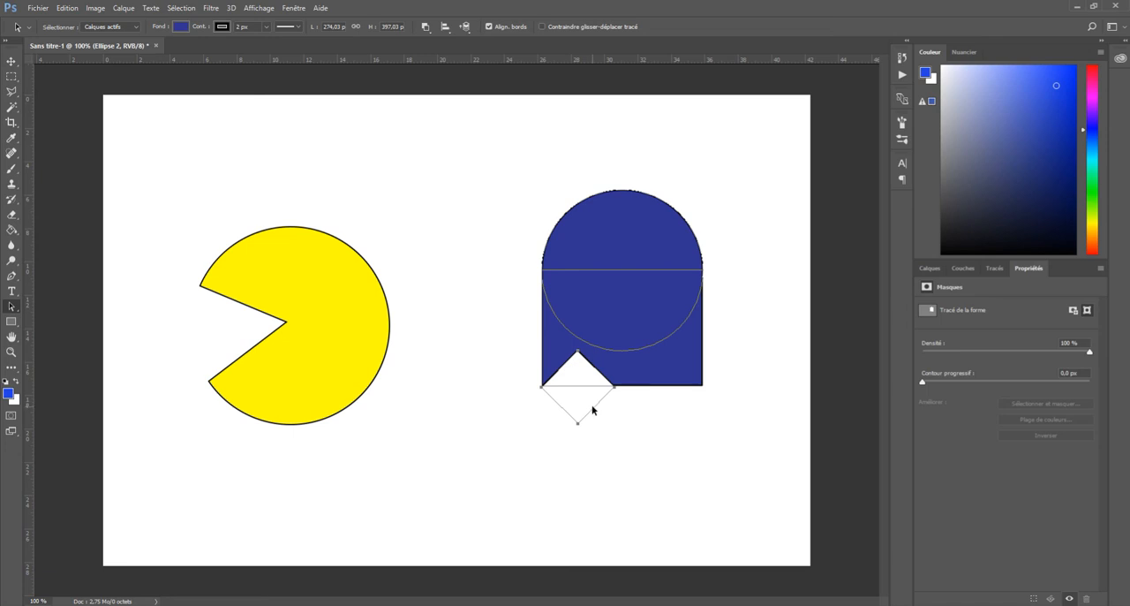
# Duplicate the diamond cutout twice along the ghost's bottom edge, then shift all three diamonds slightly down and to the left
pyautogui.moveTo(593, 410); pyautogui.dragTo(658, 412)
pyautogui.moveTo(637, 414); pyautogui.dragTo(641, 415)
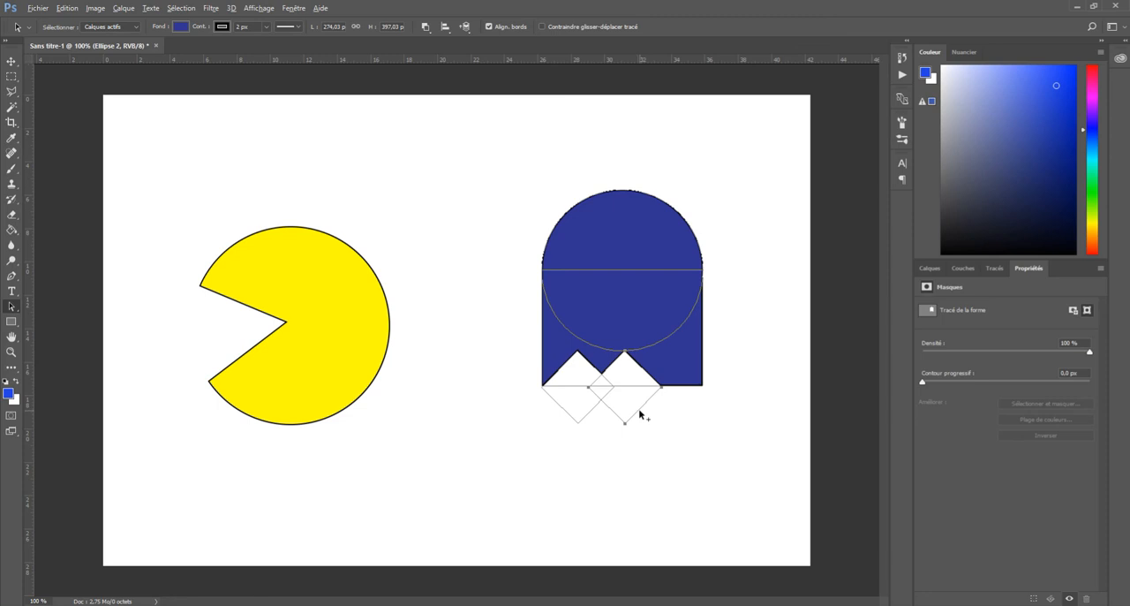
pyautogui.moveTo(640, 414); pyautogui.dragTo(686, 415)
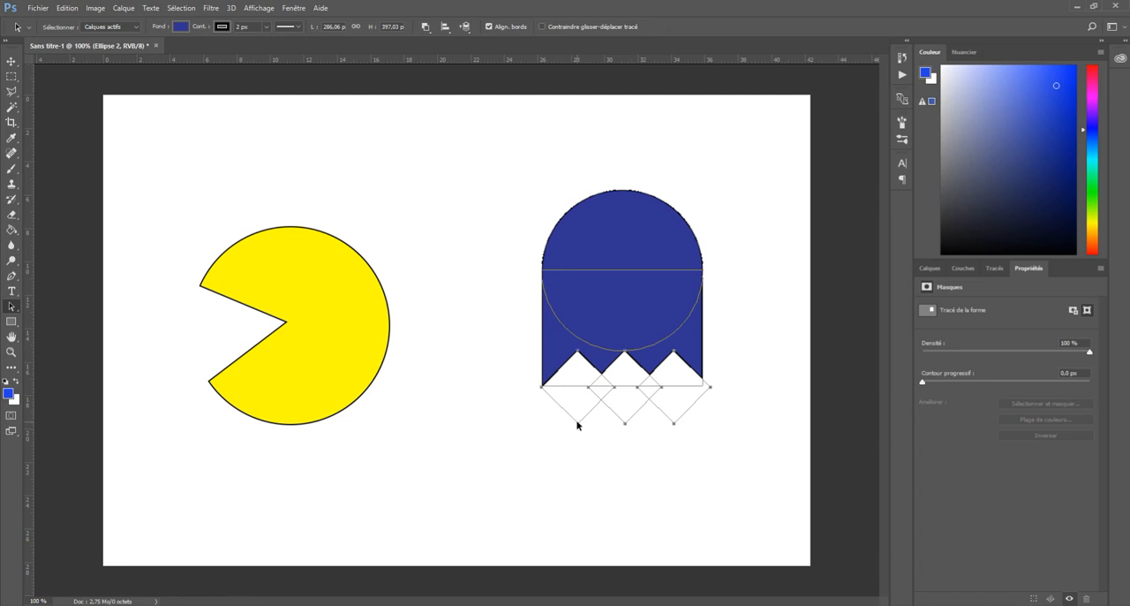
pyautogui.moveTo(580, 425)
pyautogui.mouseDown()
pyautogui.moveTo(552, 453)
pyautogui.moveTo(440, 410)
pyautogui.moveTo(441, 421)
pyautogui.moveTo(586, 412)
pyautogui.moveTo(574, 432)
pyautogui.moveTo(582, 423)
pyautogui.mouseUp()
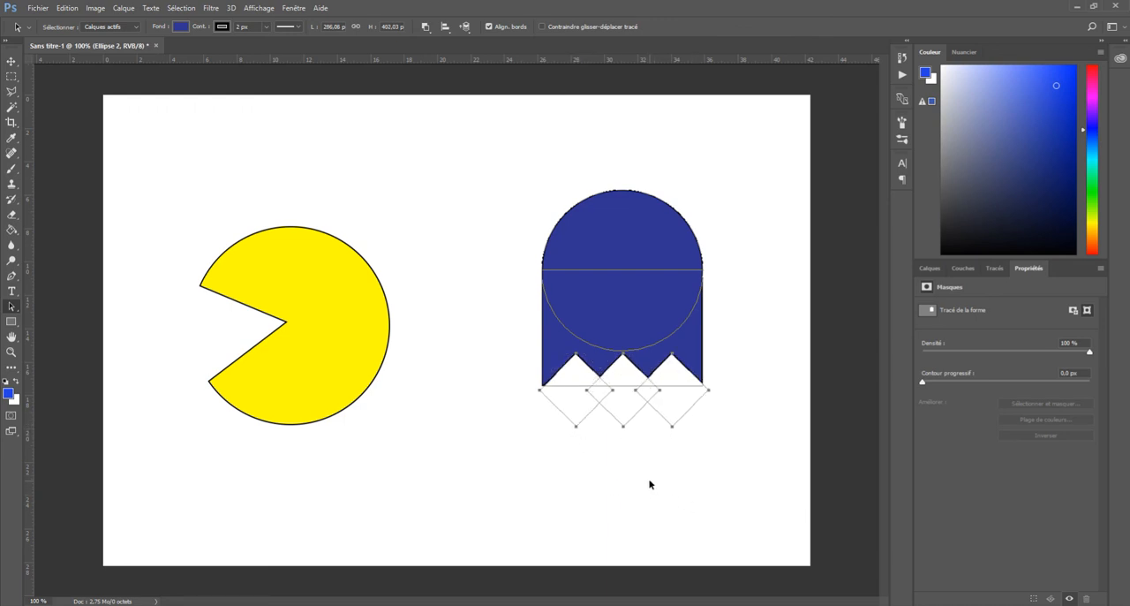
# Reposition the three diamond cutouts individually along the ghost's bottom edge so the notches are evenly spaced, then deselect the paths
pyautogui.click(607, 455)
pyautogui.click(586, 373)
pyautogui.moveTo(566, 425); pyautogui.dragTo(560, 429)
pyautogui.moveTo(634, 419); pyautogui.dragTo(634, 426)
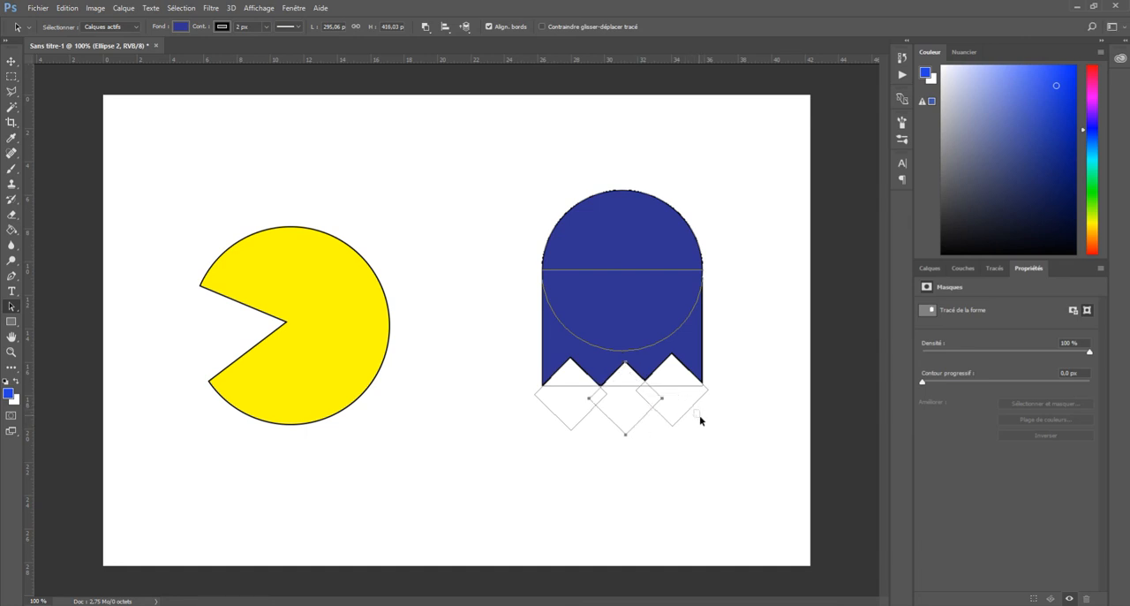
pyautogui.click(689, 376)
pyautogui.moveTo(703, 402); pyautogui.dragTo(708, 406)
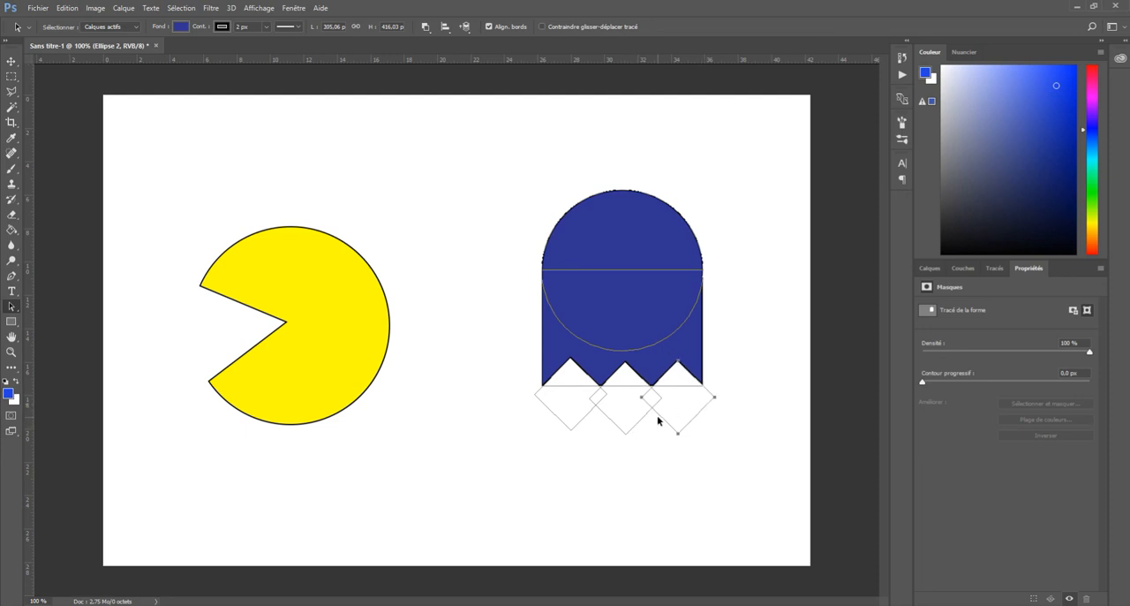
pyautogui.press('Left')
pyautogui.click(579, 425)
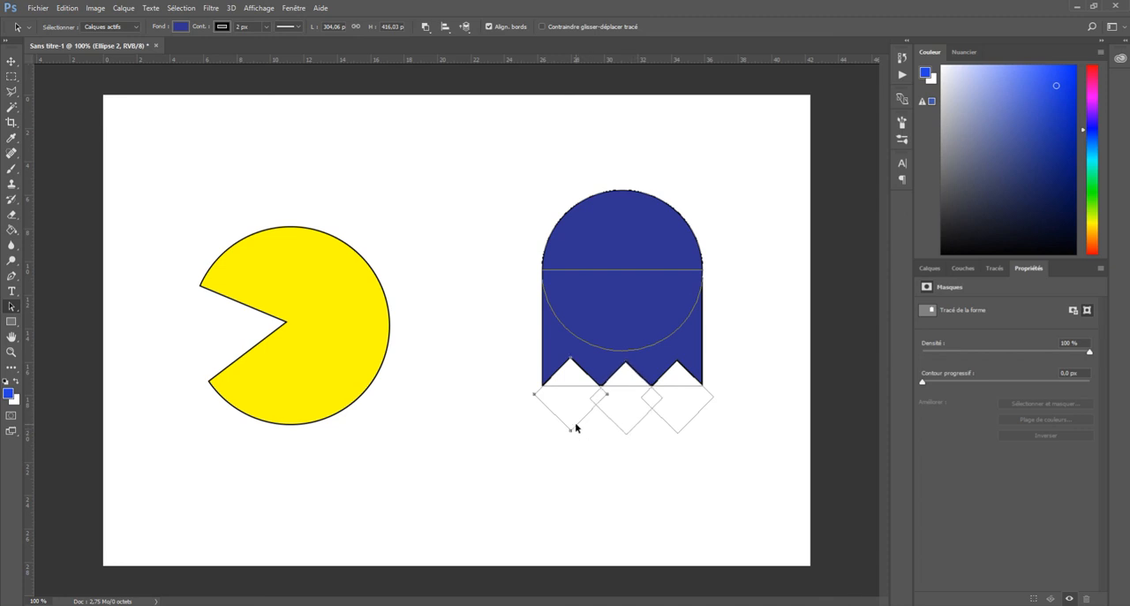
pyautogui.press('Right')
pyautogui.click(636, 466)
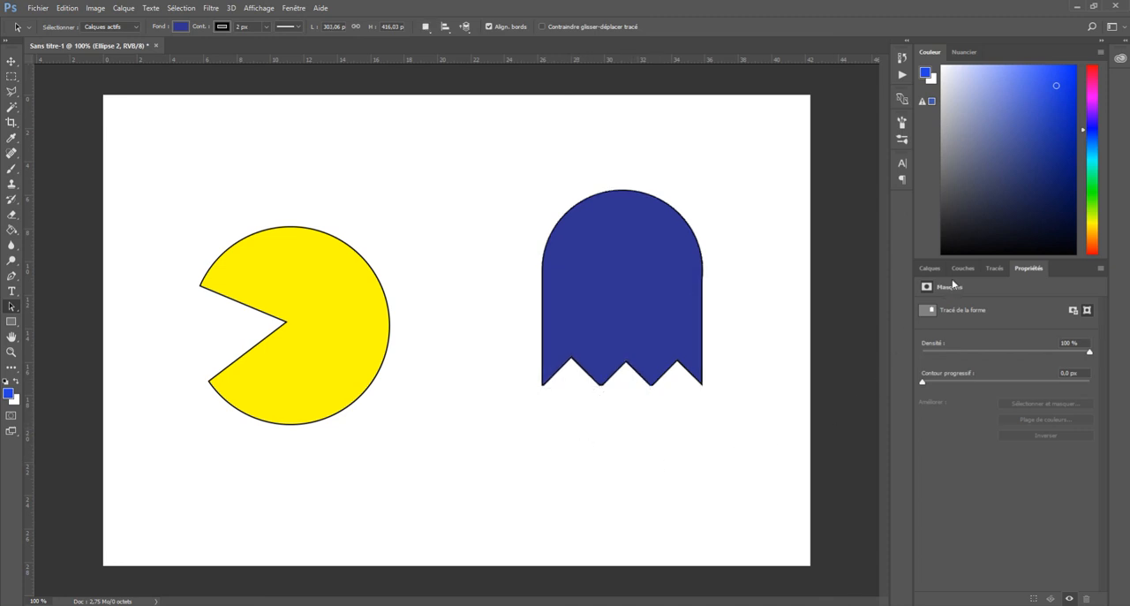
# Try to cut a 60 px circular eye out of the ghost with Soustraire la forme avant, then undo the circle
pyautogui.click(929, 268)
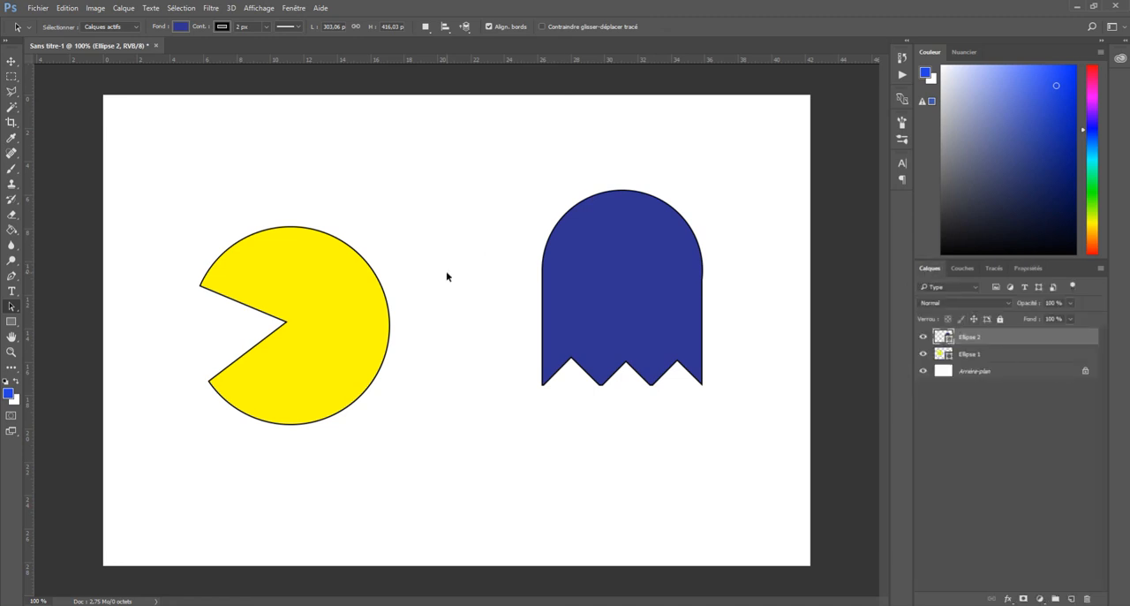
pyautogui.click(13, 321)
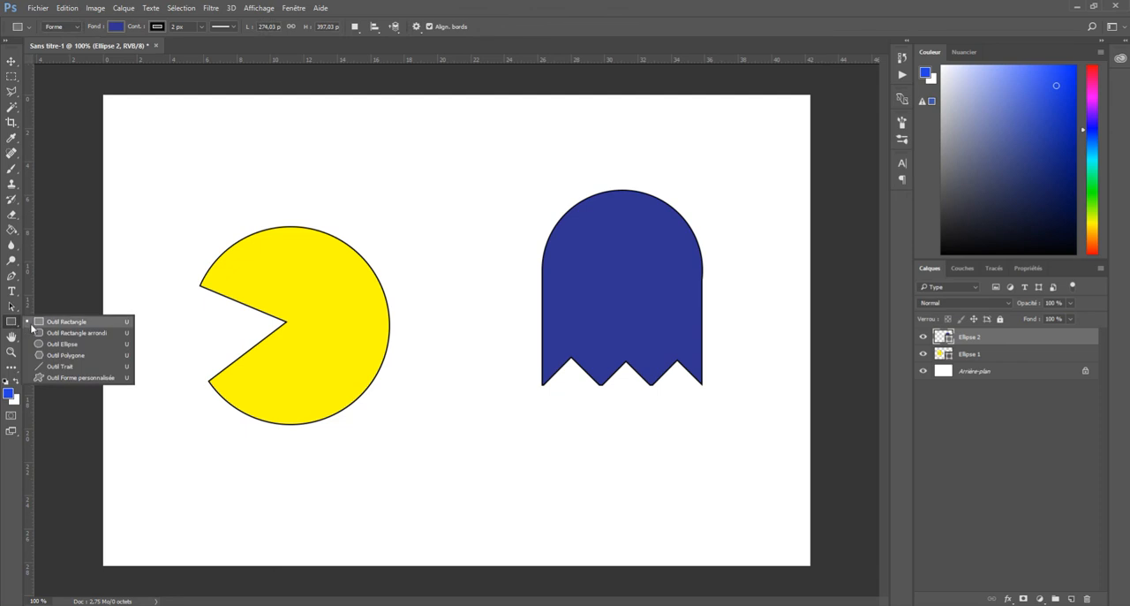
pyautogui.click(39, 346)
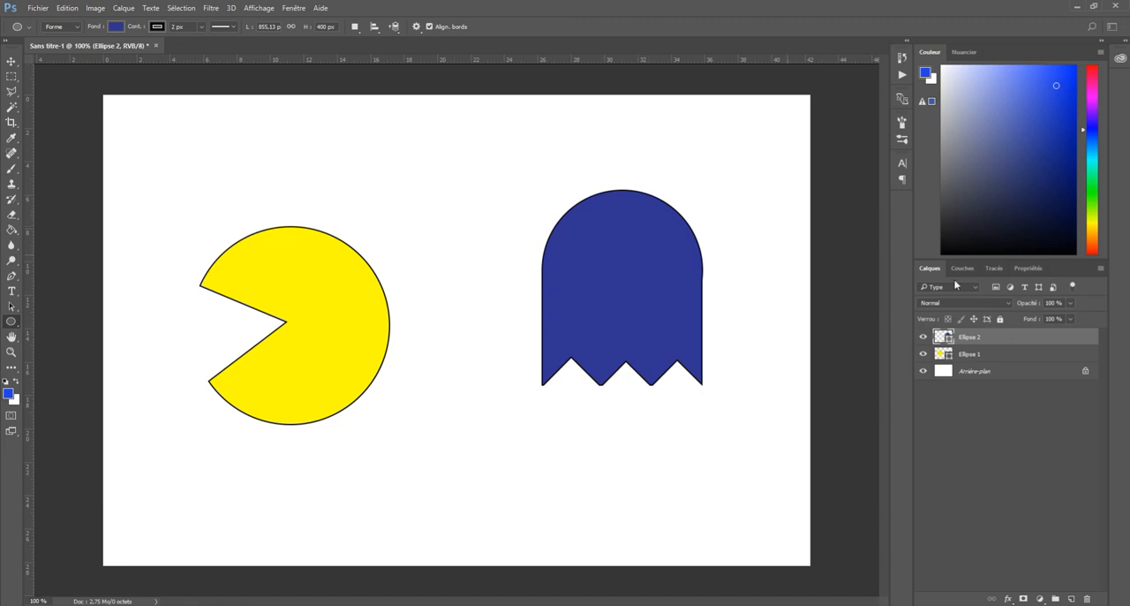
pyautogui.click(355, 28)
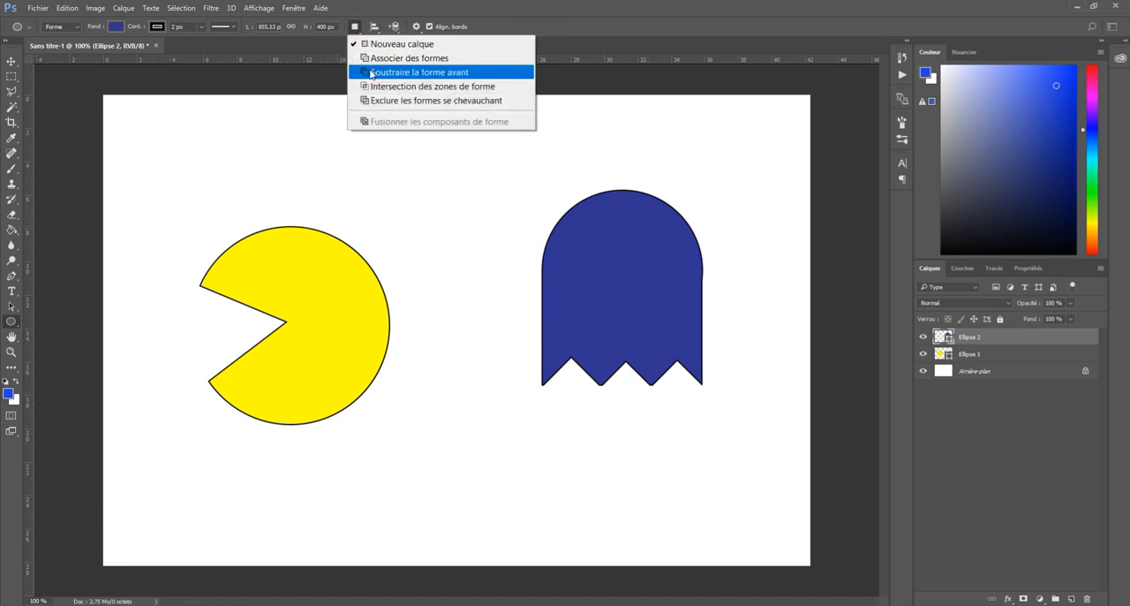
pyautogui.click(370, 72)
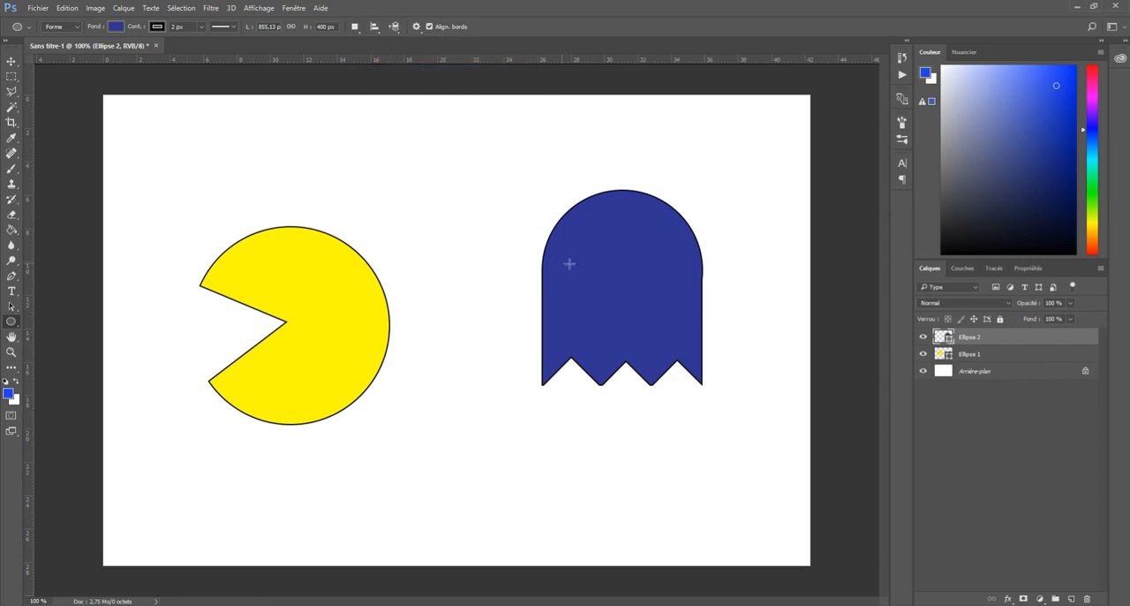
pyautogui.moveTo(580, 248); pyautogui.dragTo(613, 281)
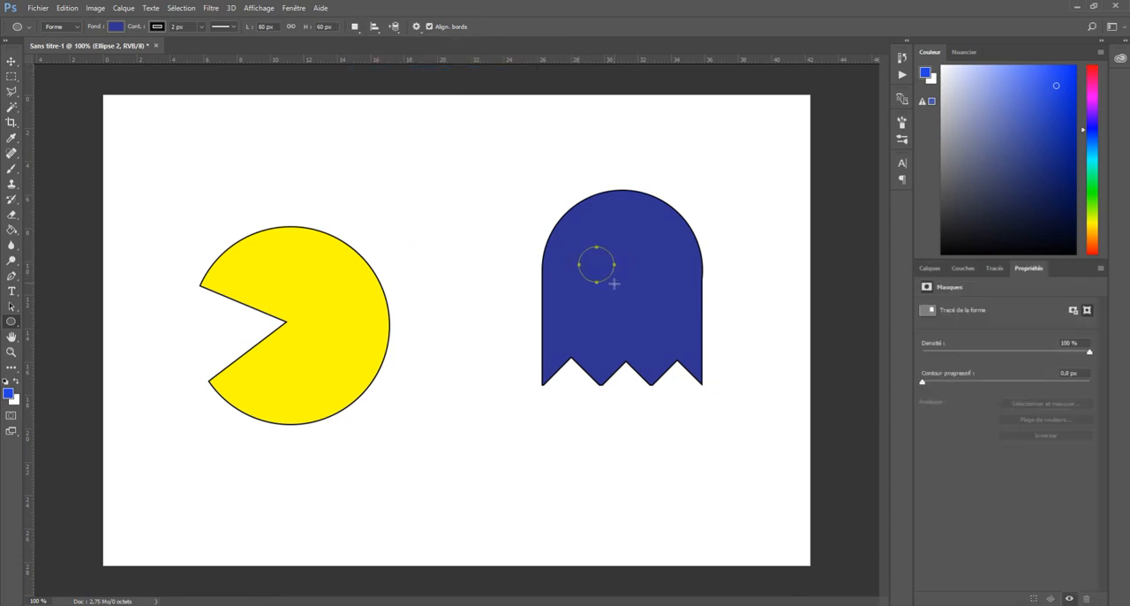
pyautogui.click(929, 268)
pyautogui.hotkey('ctrl', 'z')
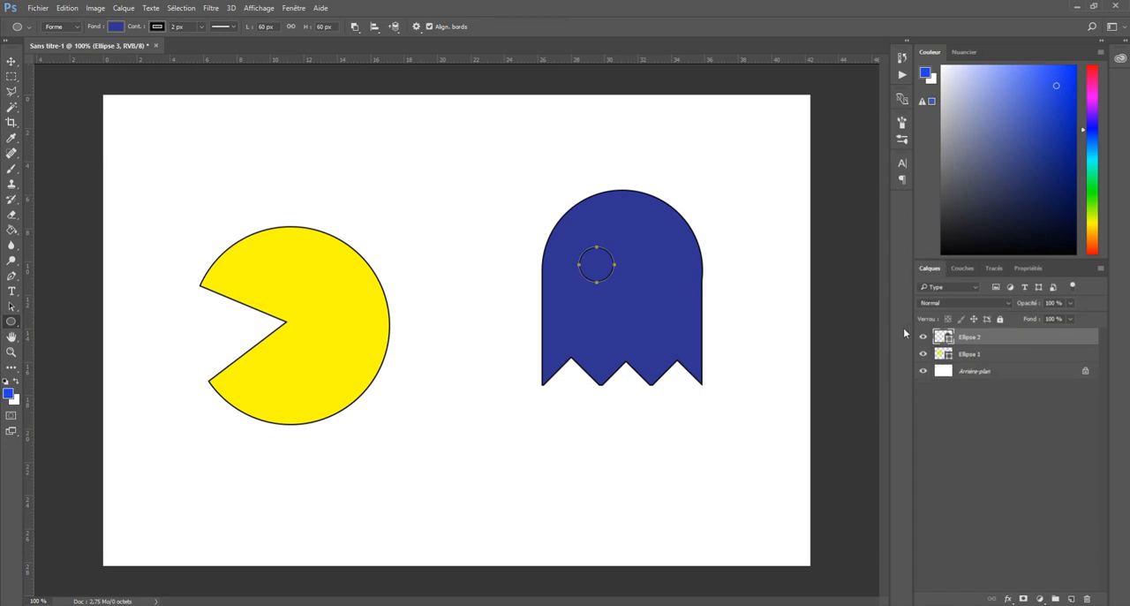
# Cut a 55 px circular left eye out of the Ellipse 2 ghost using Soustraire la forme avant
pyautogui.click(355, 26)
pyautogui.click(367, 73)
pyautogui.click(11, 305)
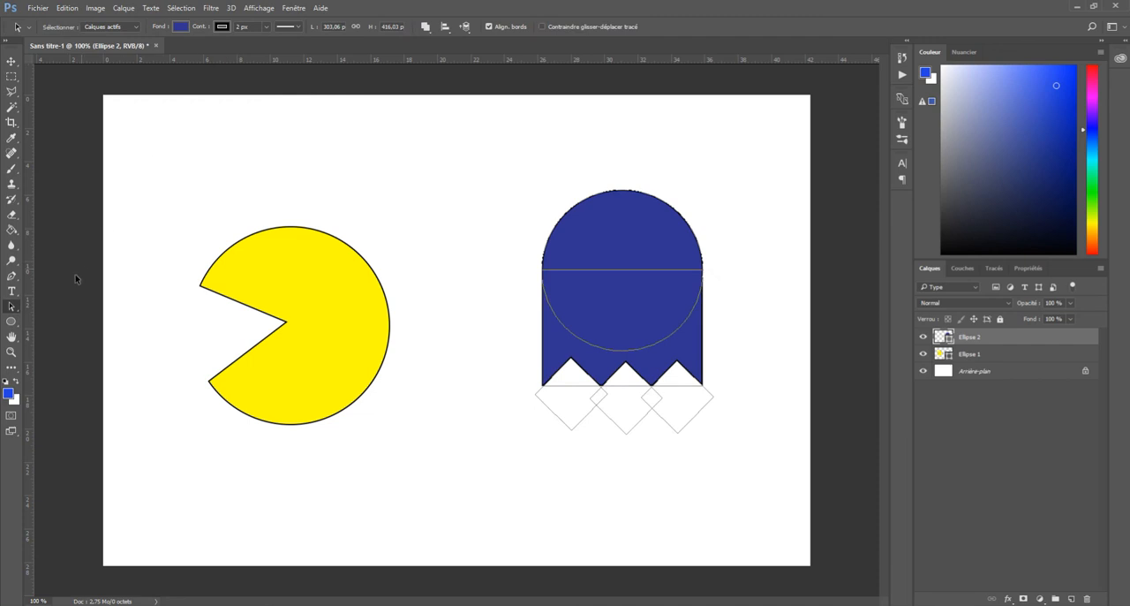
pyautogui.click(12, 322)
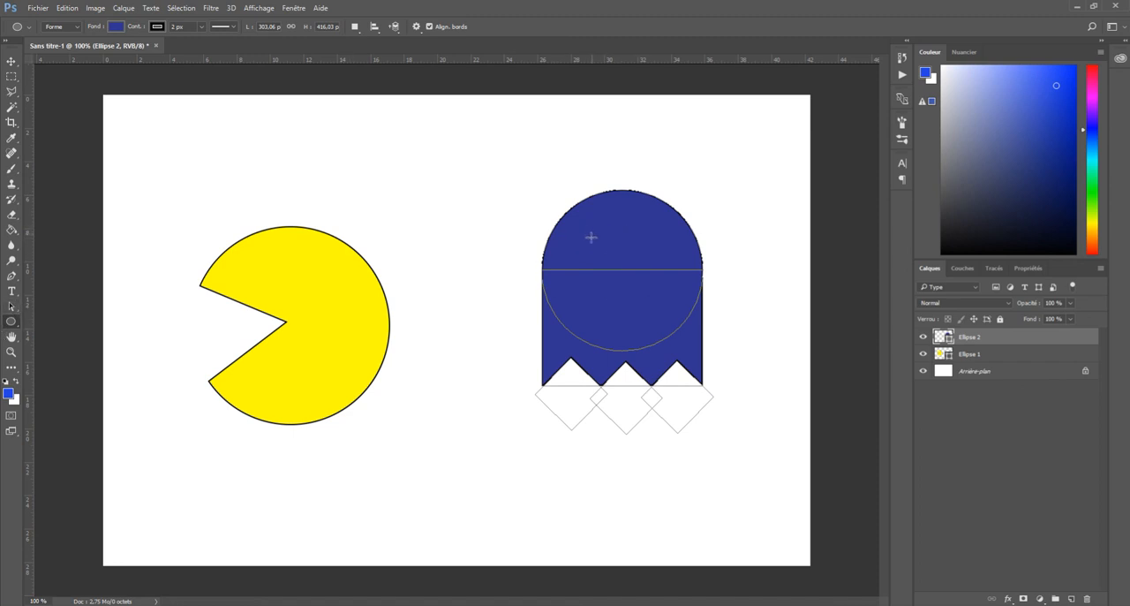
pyautogui.click(354, 25)
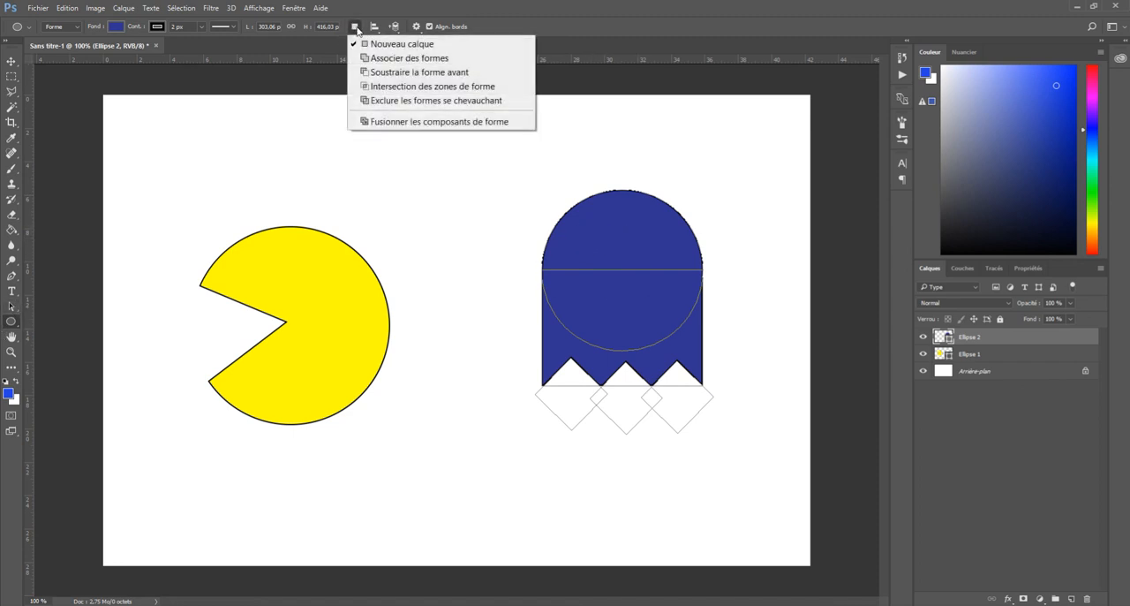
pyautogui.click(367, 72)
pyautogui.click(1003, 435)
pyautogui.click(1002, 337)
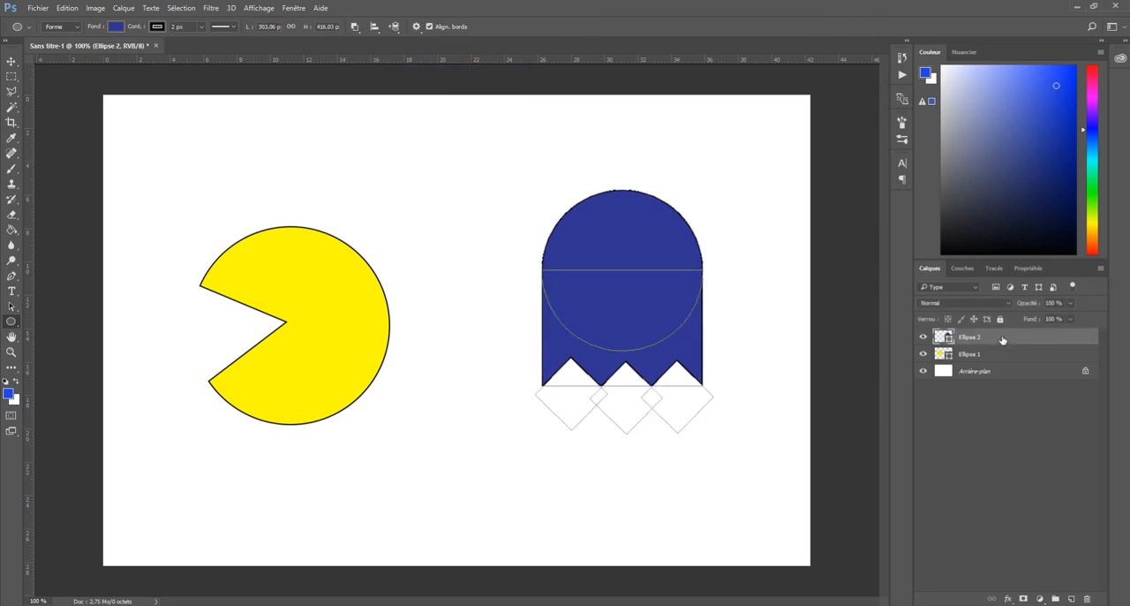
pyautogui.click(992, 413)
pyautogui.click(972, 338)
pyautogui.moveTo(587, 237); pyautogui.dragTo(613, 274)
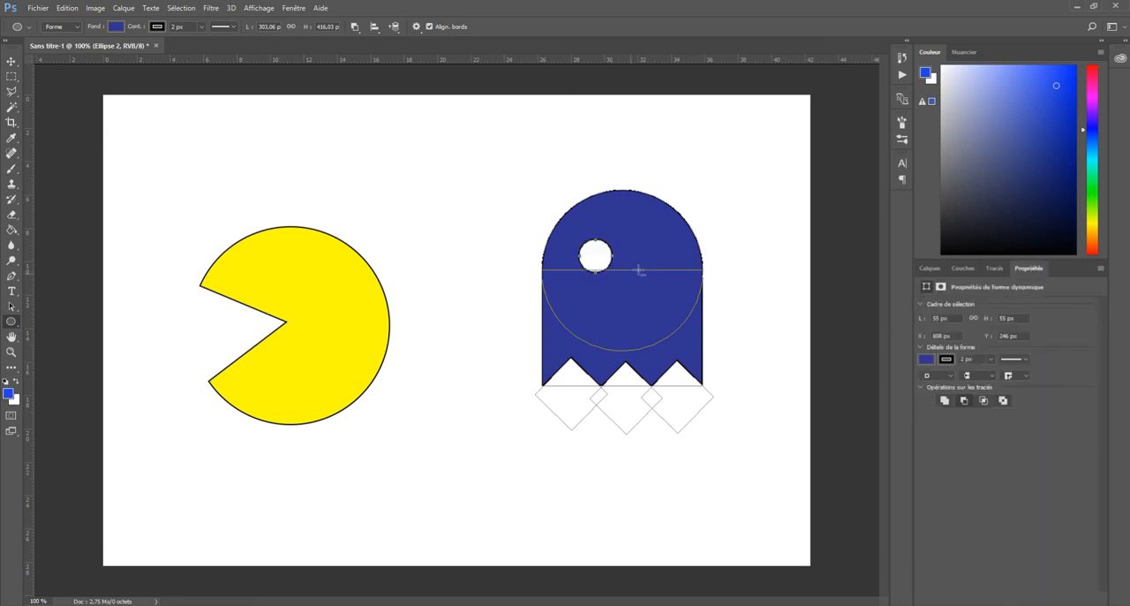
# Duplicate the circular eye cutout to the right at the same height, then deselect the ghost by selecting the Arrière-plan layer
pyautogui.click(11, 307)
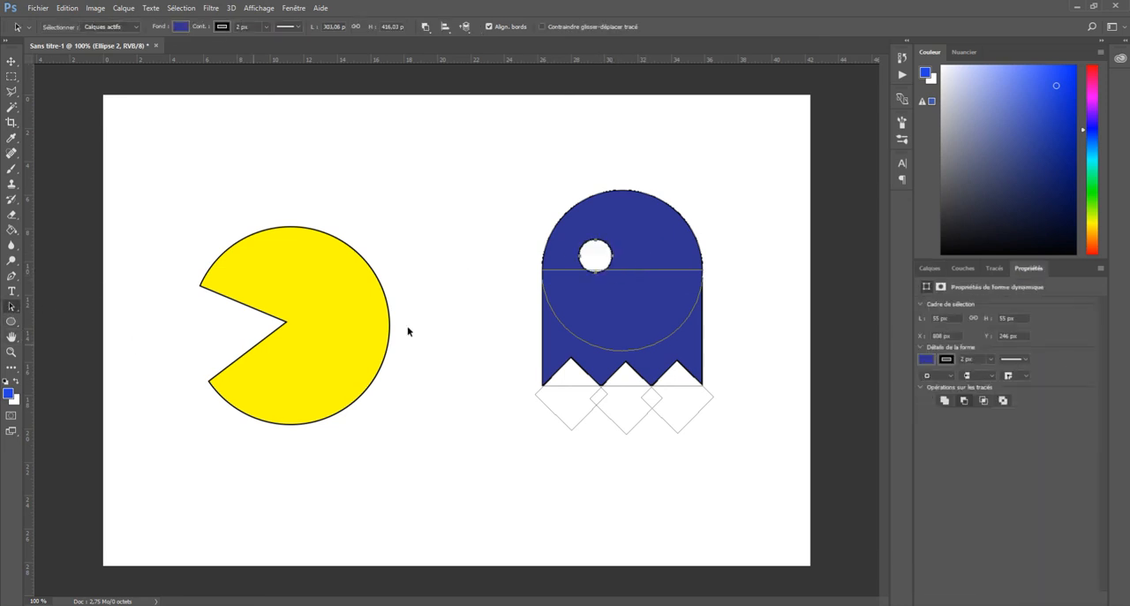
pyautogui.moveTo(604, 274); pyautogui.dragTo(666, 275)
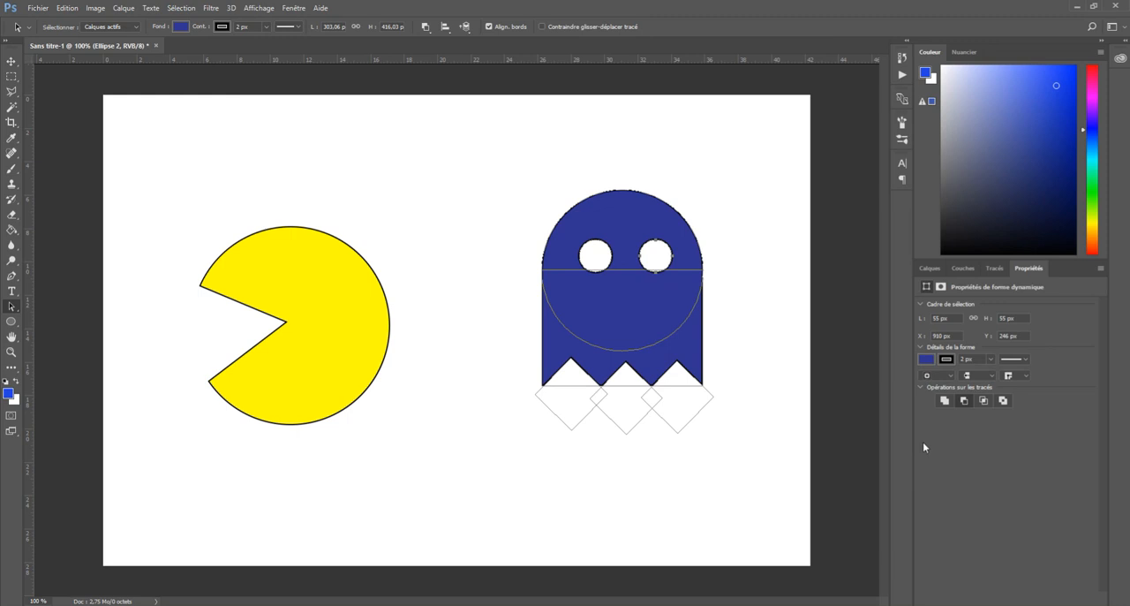
pyautogui.click(931, 269)
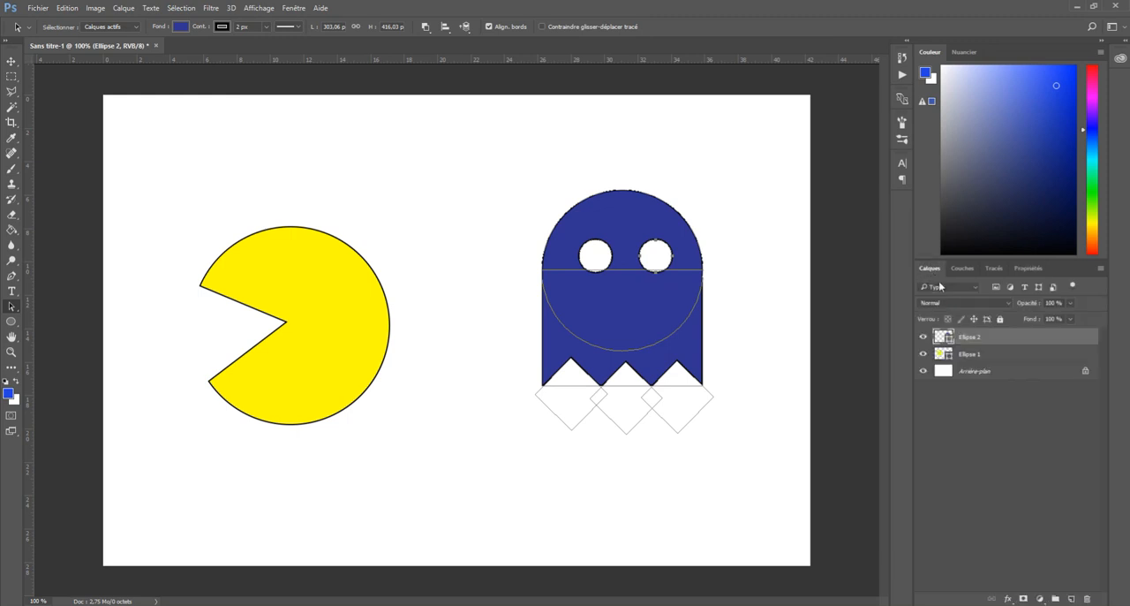
pyautogui.click(986, 370)
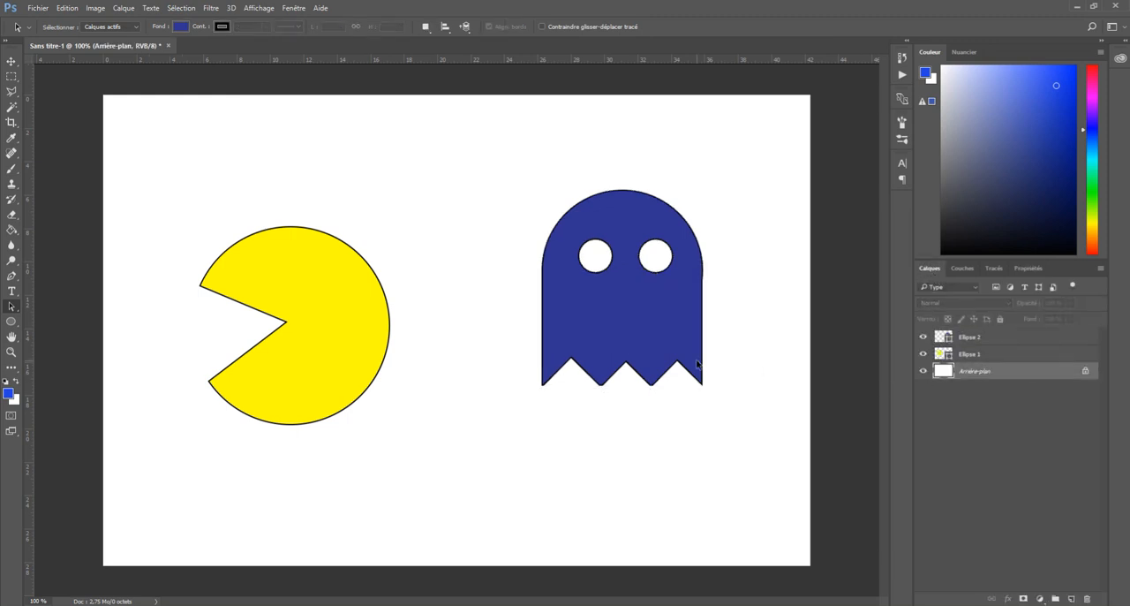
# Draw a 29 px circle as a pupil in the lower-left part of the ghost's left eye, on a new shape layer
pyautogui.click(980, 339)
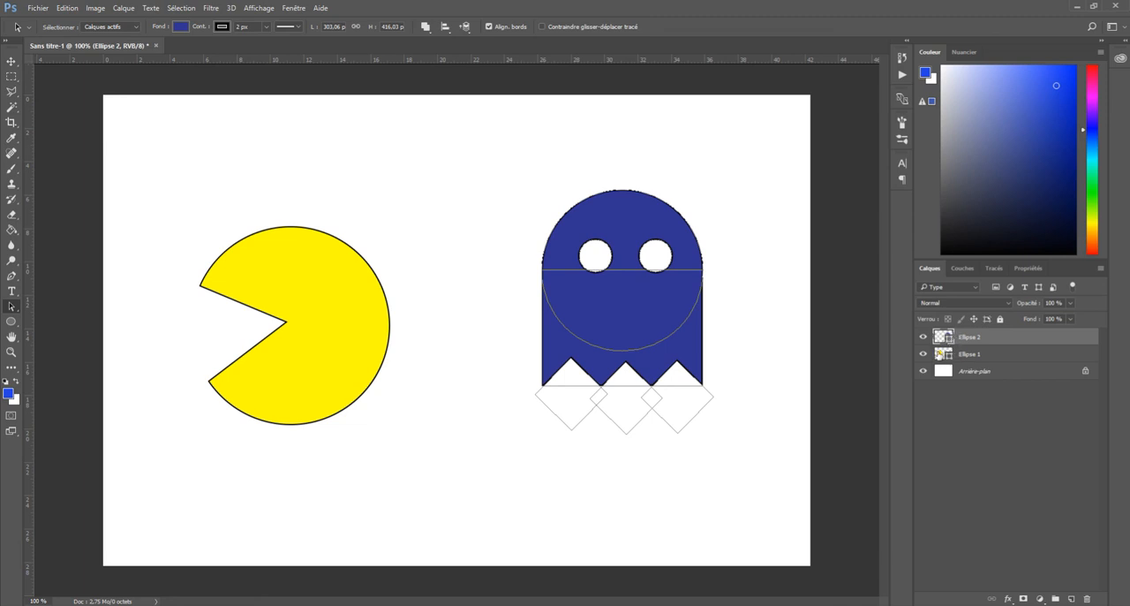
pyautogui.click(12, 323)
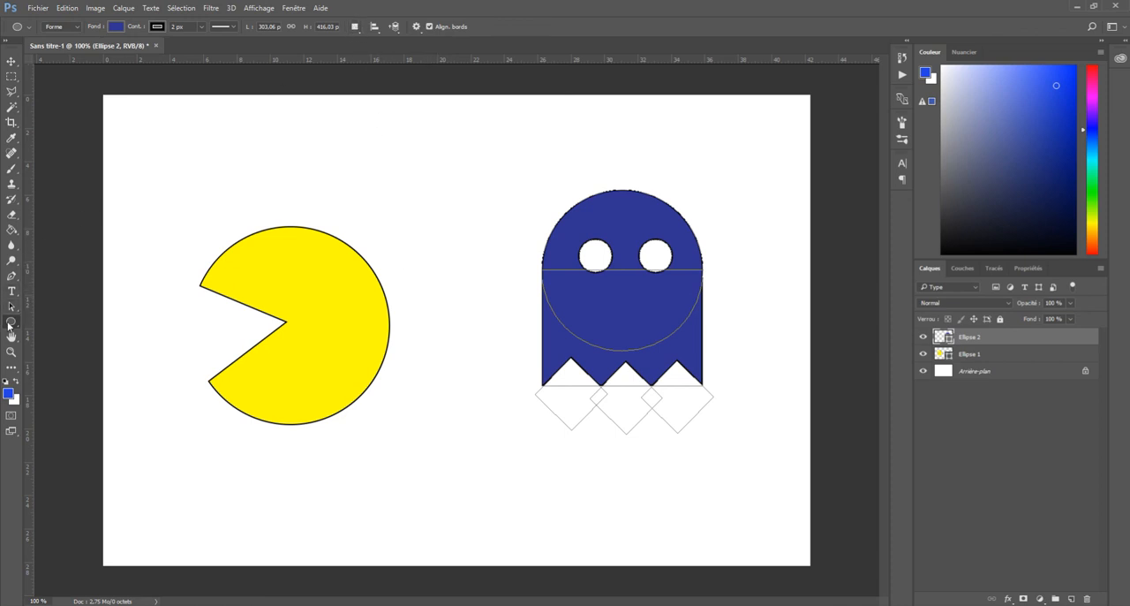
pyautogui.click(355, 27)
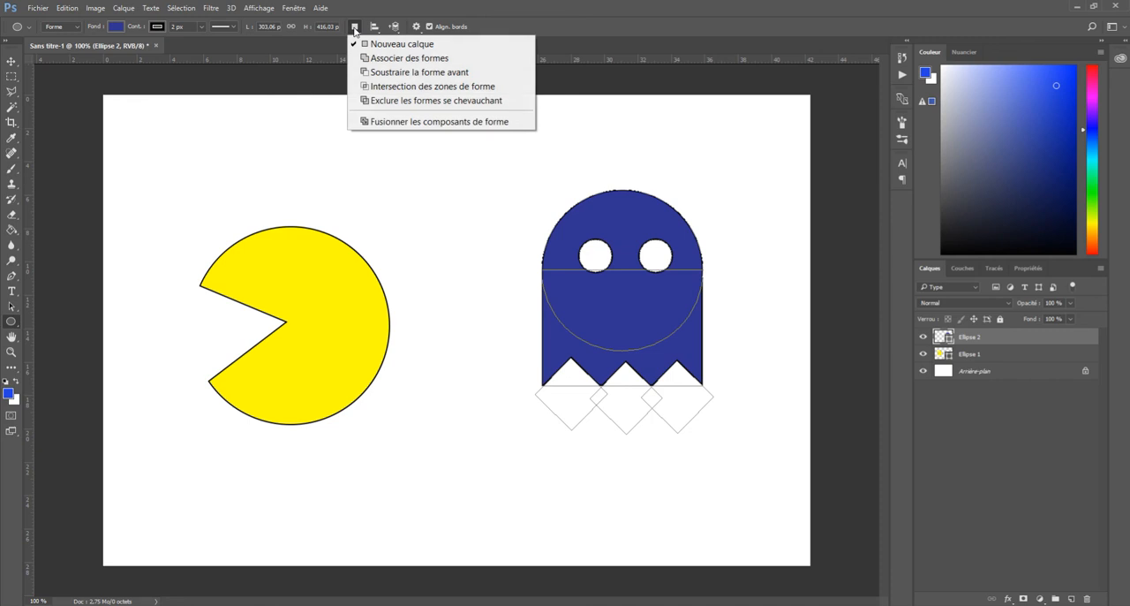
pyautogui.click(353, 31)
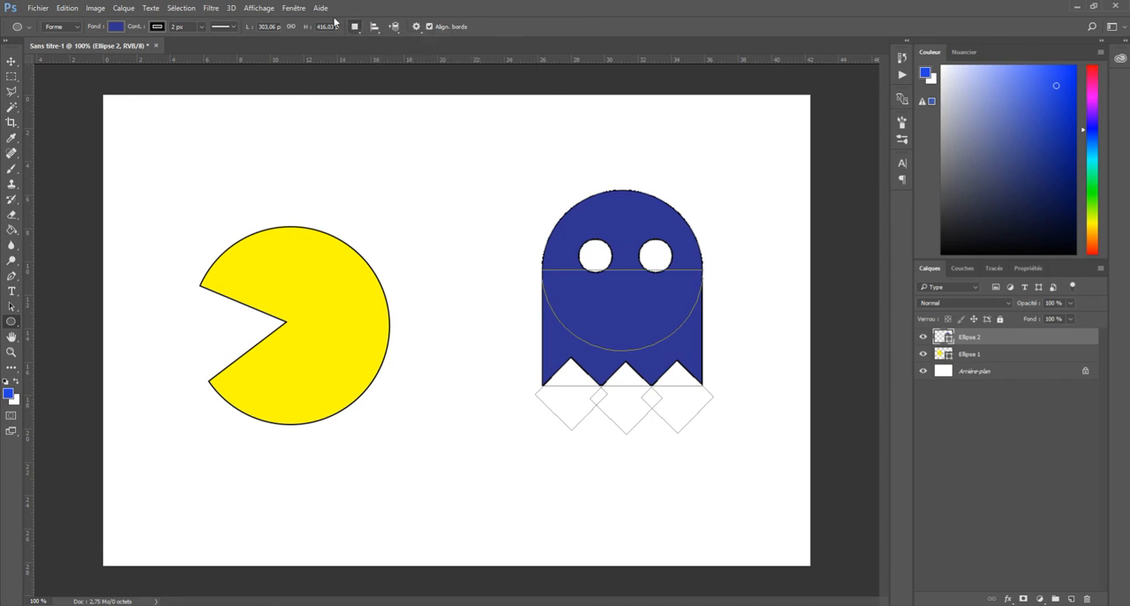
pyautogui.click(117, 29)
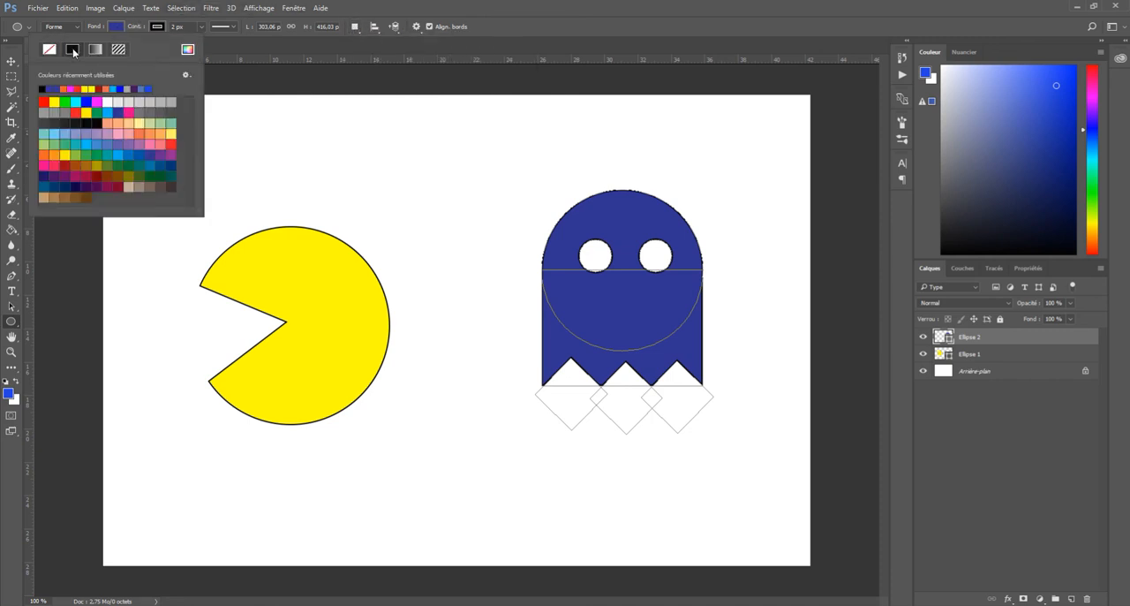
pyautogui.click(492, 26)
pyautogui.click(114, 27)
pyautogui.click(597, 257)
pyautogui.moveTo(586, 252); pyautogui.dragTo(597, 268)
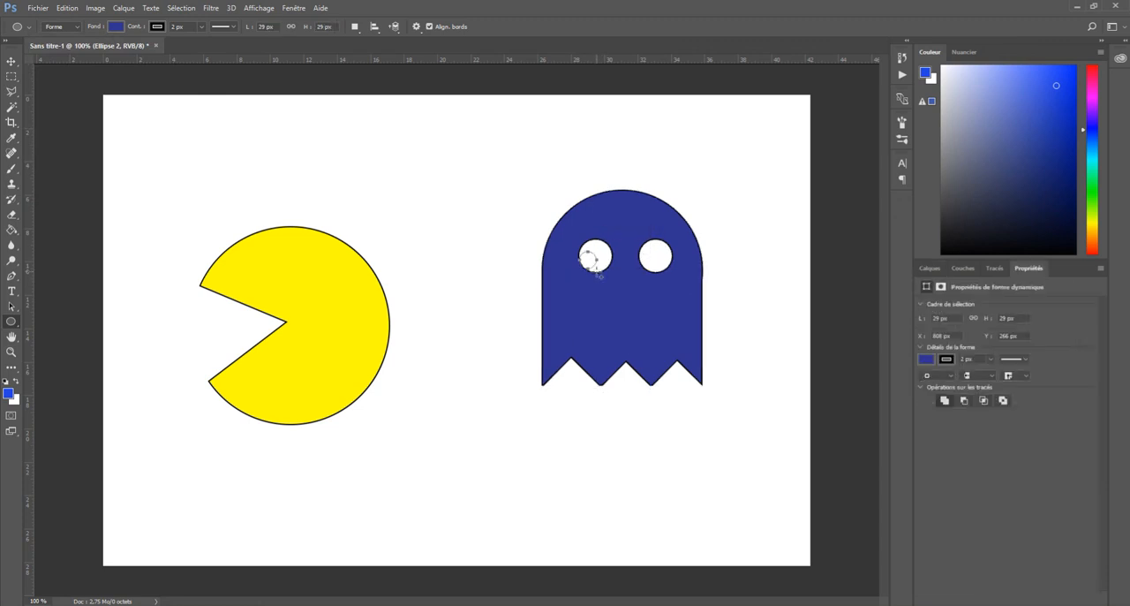
# Change the pupil circle's fill color to black
pyautogui.click(116, 28)
pyautogui.click(43, 88)
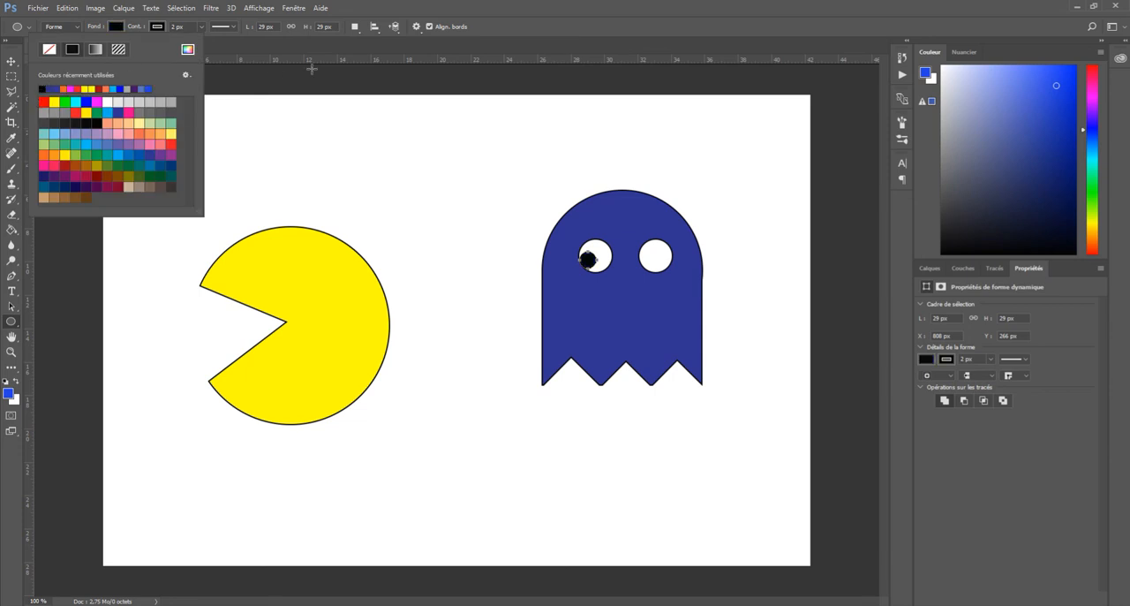
pyautogui.click(533, 23)
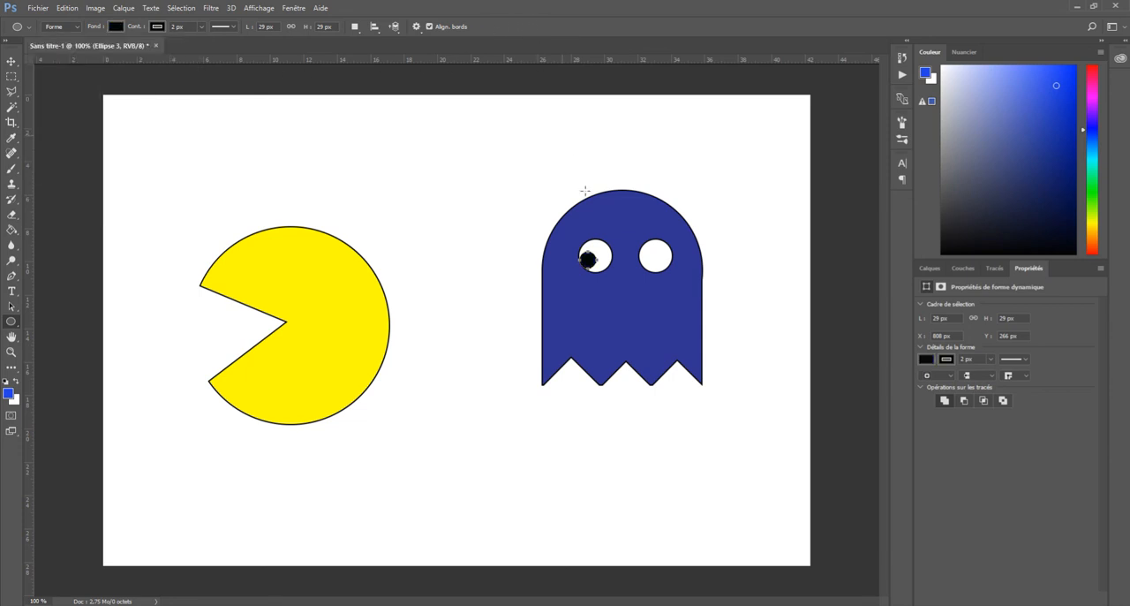
# Duplicate the black pupil into the lower-left part of the ghost's right eye, then deselect all layers
pyautogui.click(12, 307)
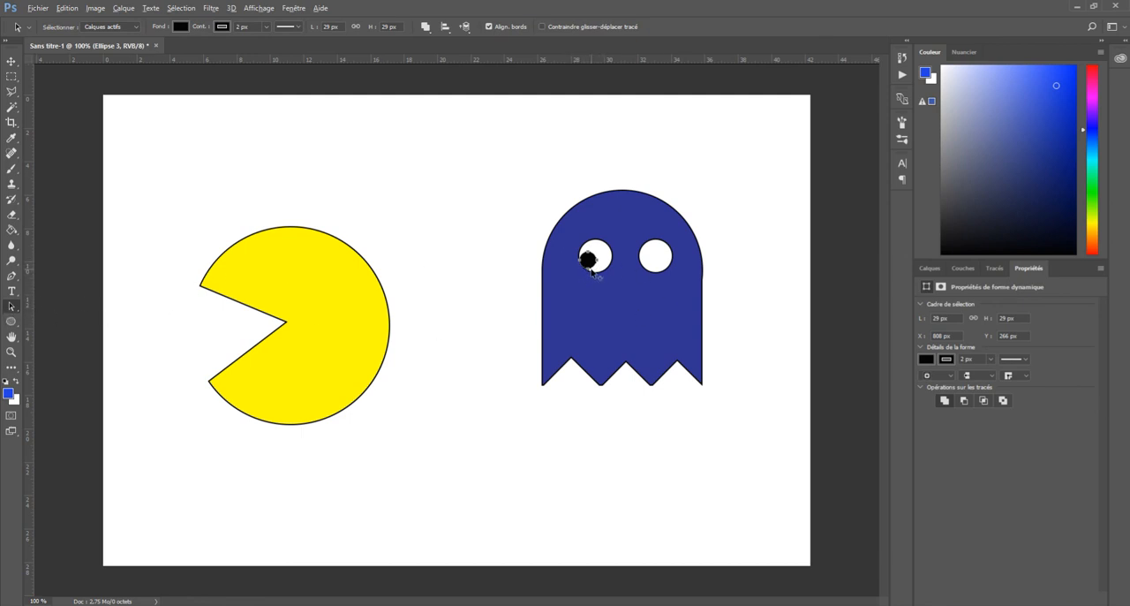
pyautogui.moveTo(595, 269); pyautogui.dragTo(651, 271)
pyautogui.press('F7')
pyautogui.click(1007, 461)
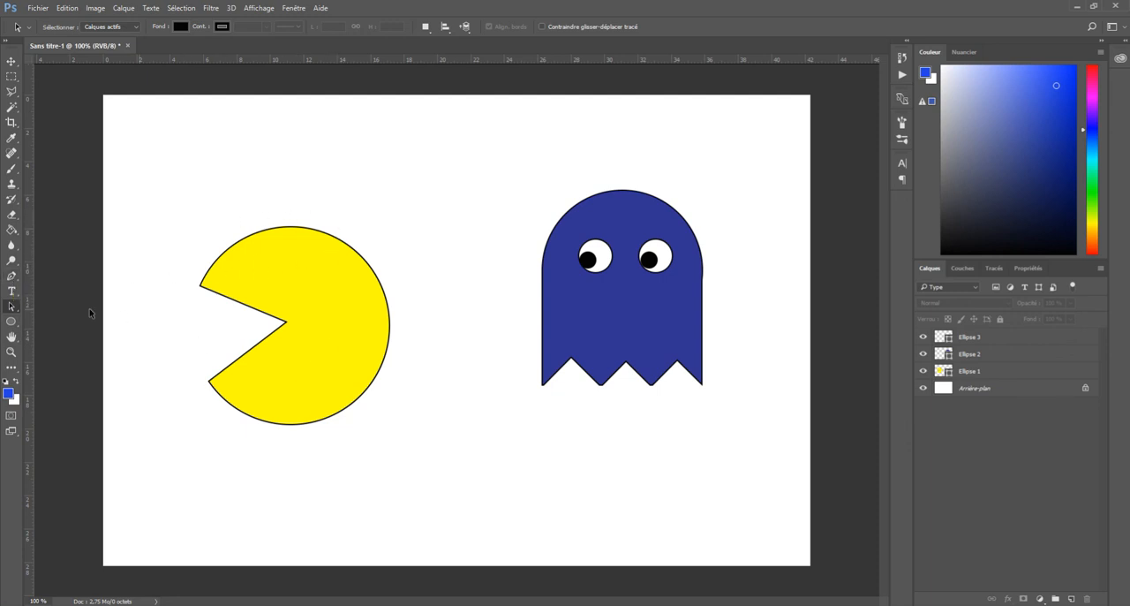
pyautogui.click(12, 276)
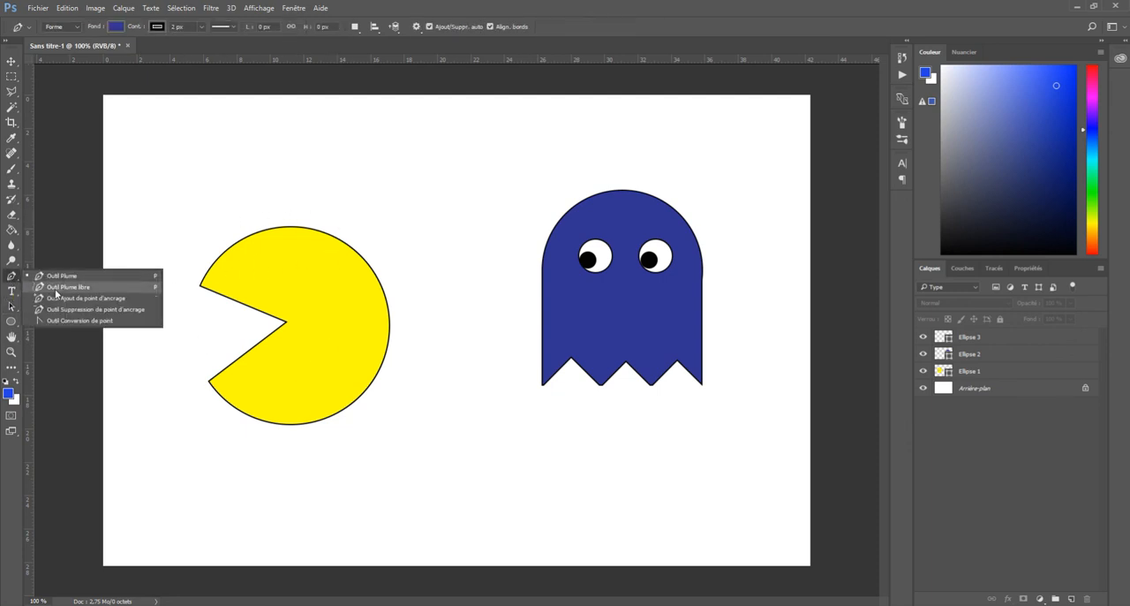
pyautogui.click(48, 320)
pyautogui.click(12, 306)
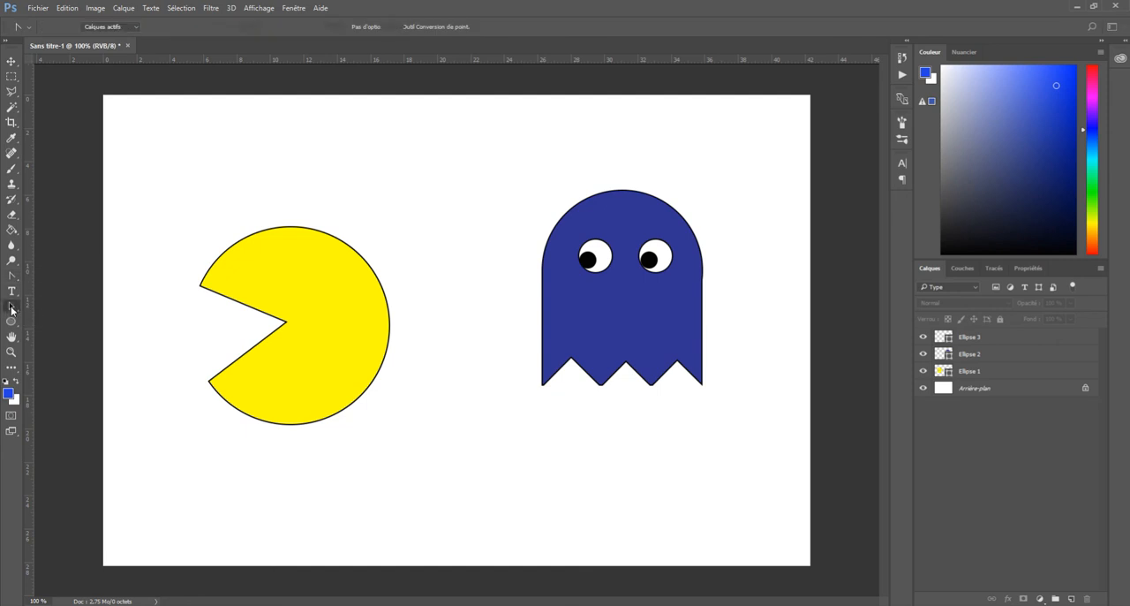
pyautogui.click(49, 318)
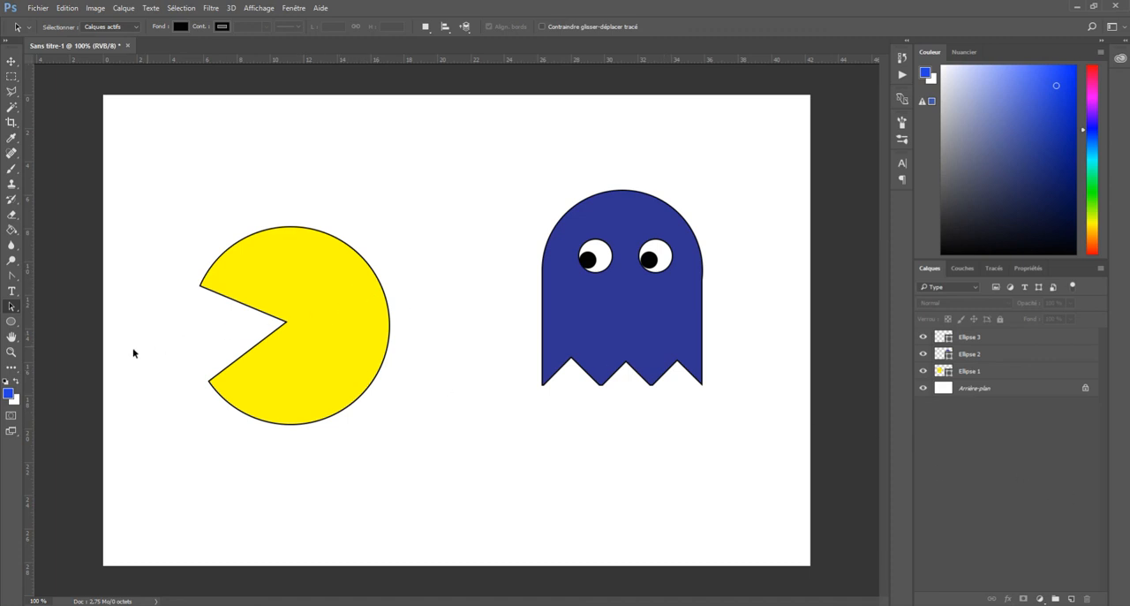
pyautogui.click(12, 322)
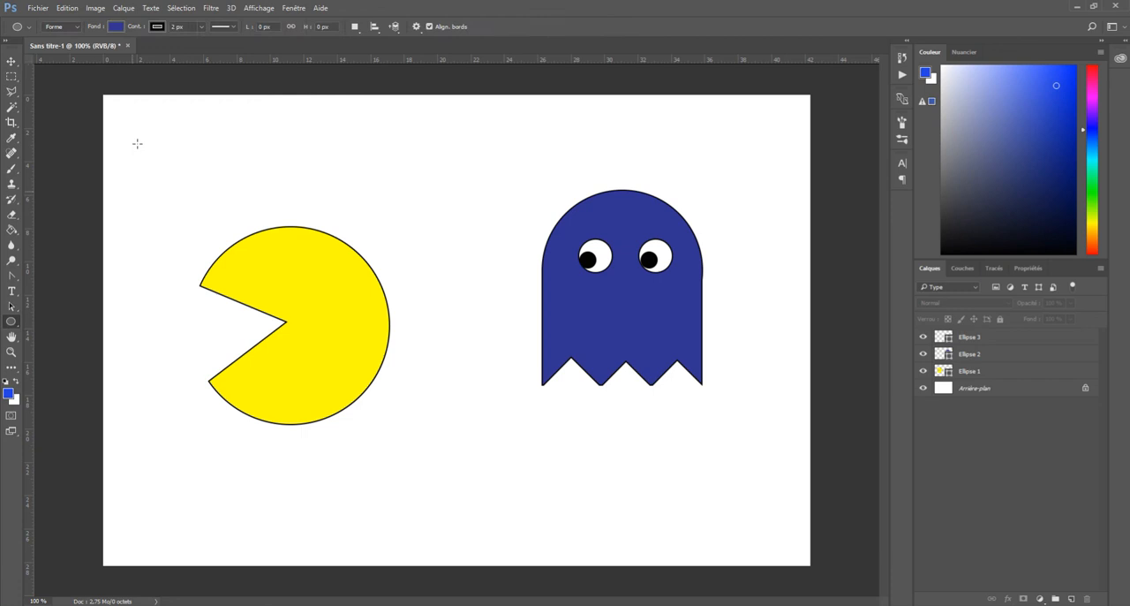